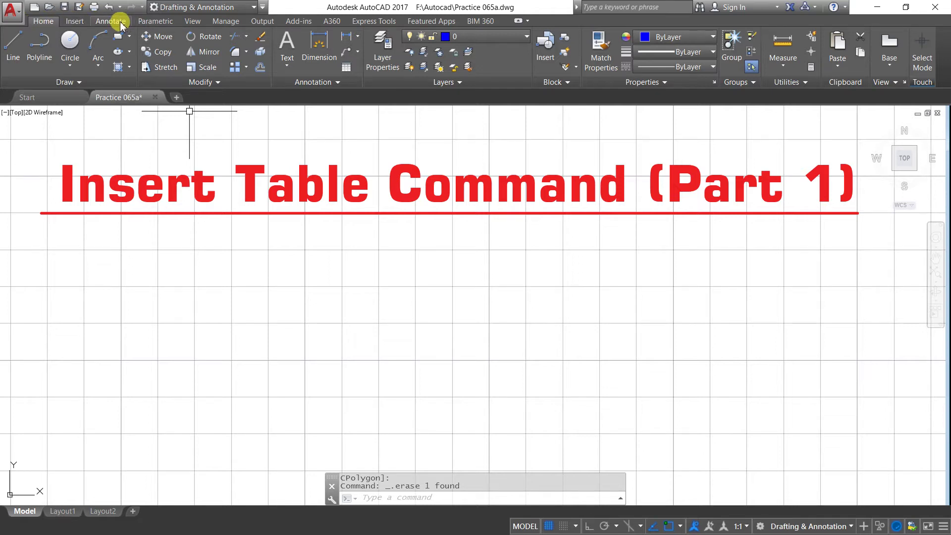
Open the Insert Table dialog, which defaults to Standard style, 5 columns and 4 data rows.
{"action": "left_click", "coordinate": [111, 21]}
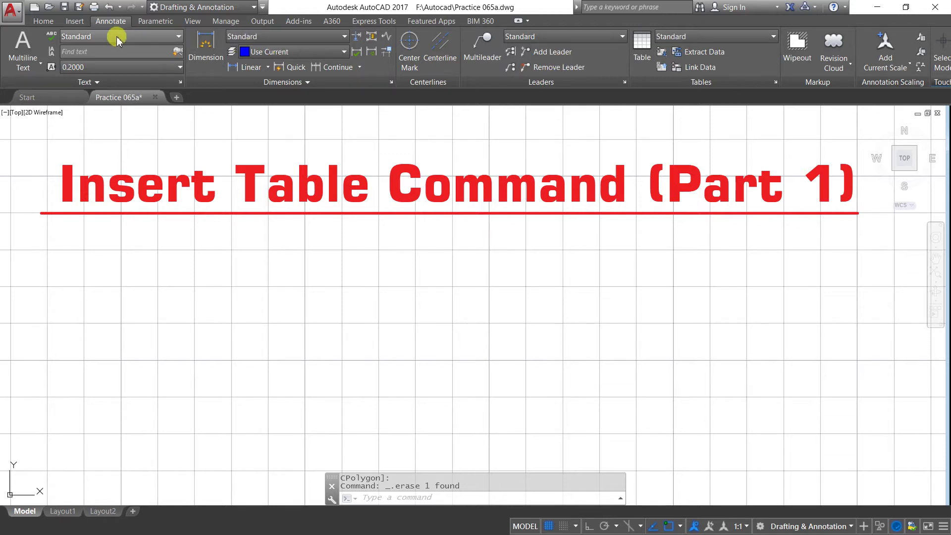
{"action": "left_click", "coordinate": [45, 21]}
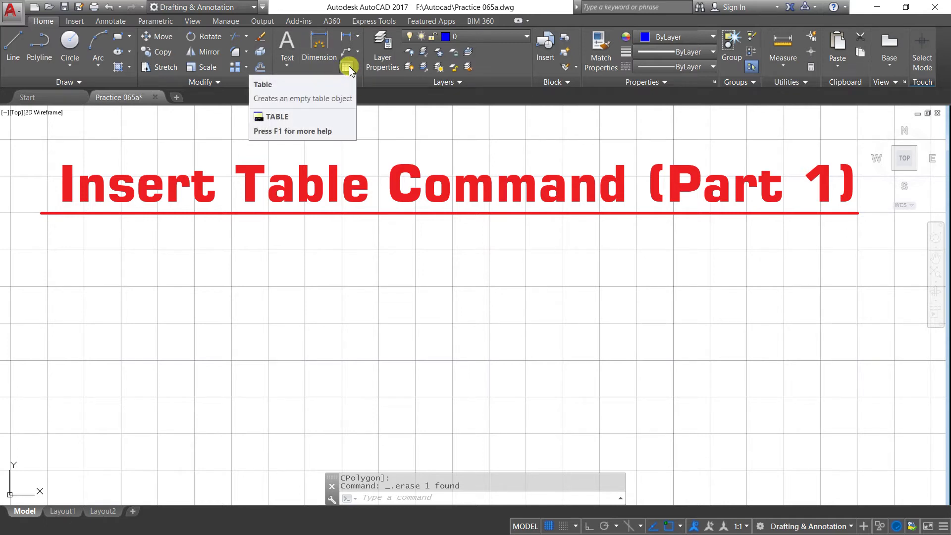
{"action": "left_click", "coordinate": [349, 66]}
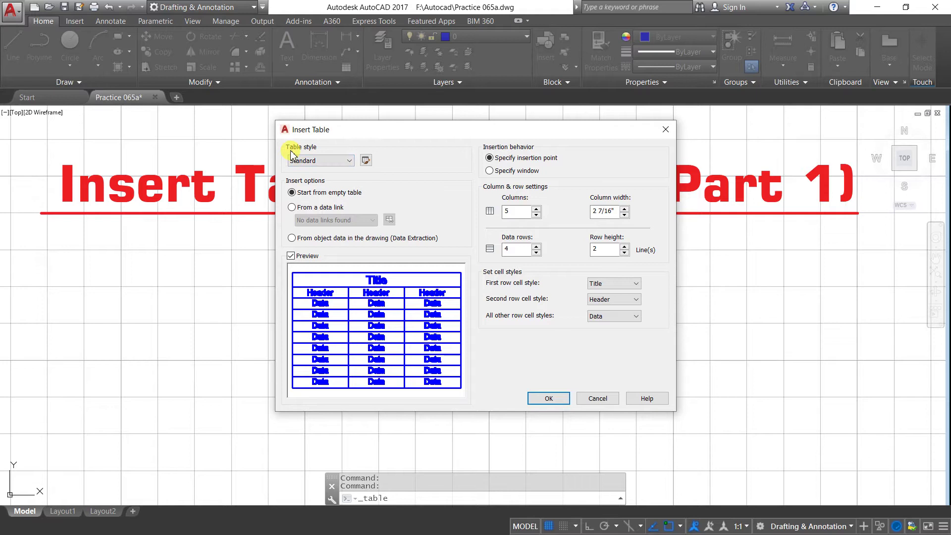
{"action": "left_click", "coordinate": [366, 161]}
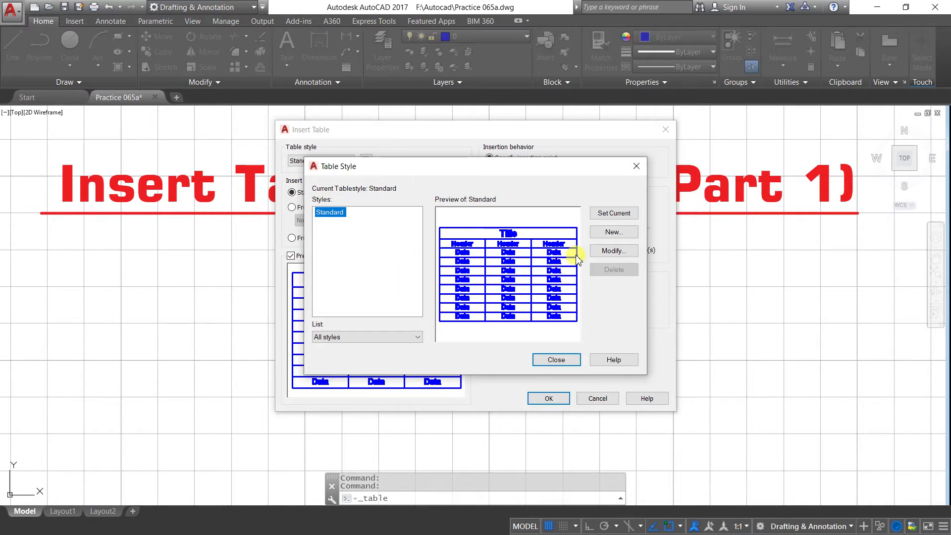
{"action": "left_click", "coordinate": [613, 251]}
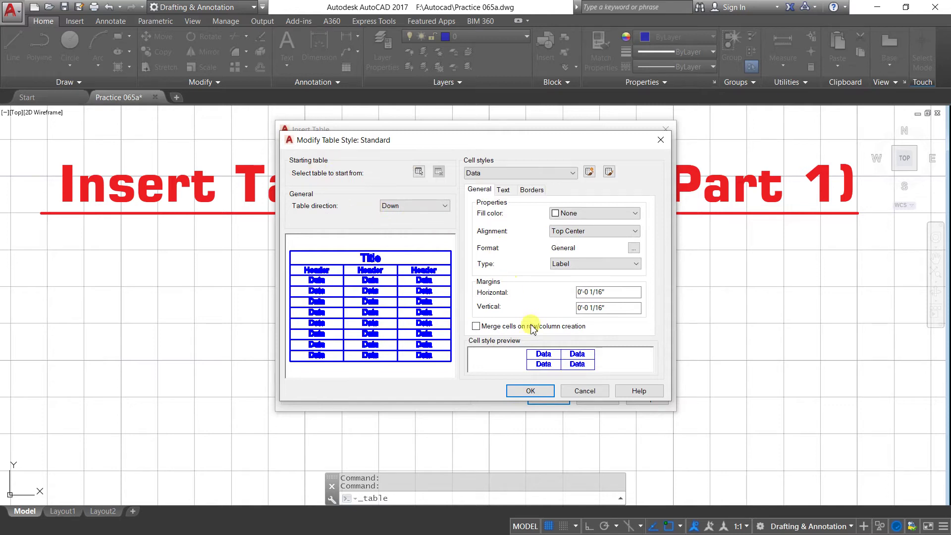
{"action": "left_click", "coordinate": [582, 391]}
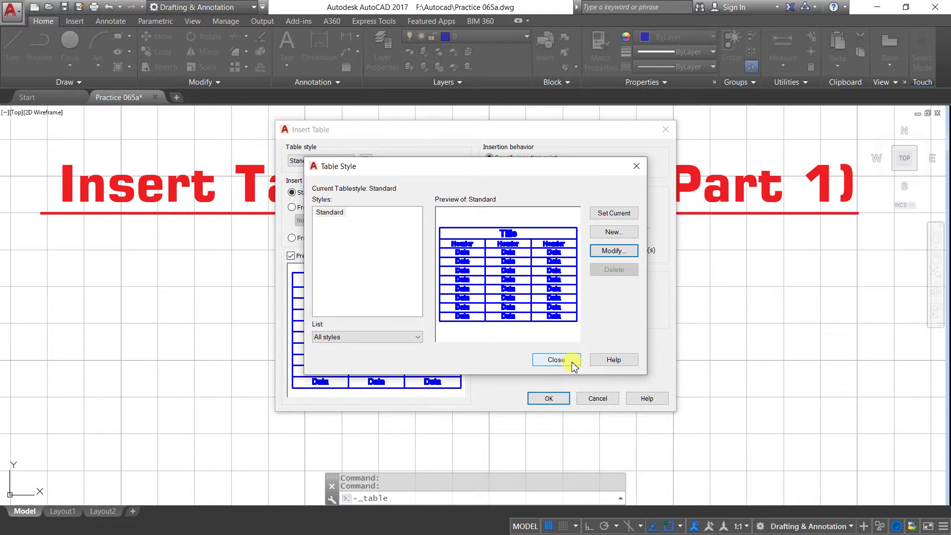
{"action": "left_click", "coordinate": [572, 363]}
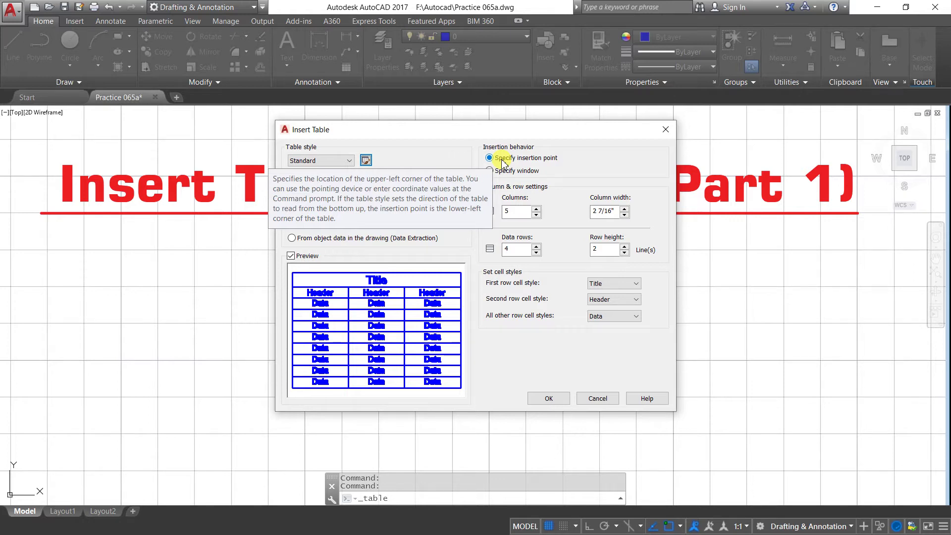
{"action": "left_click", "coordinate": [490, 171]}
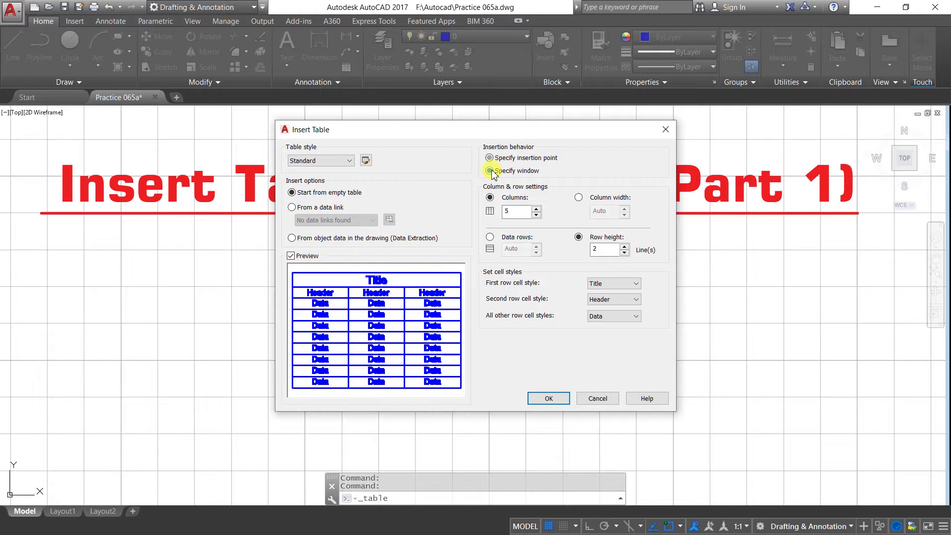
{"action": "mouse_move", "coordinate": [513, 171]}
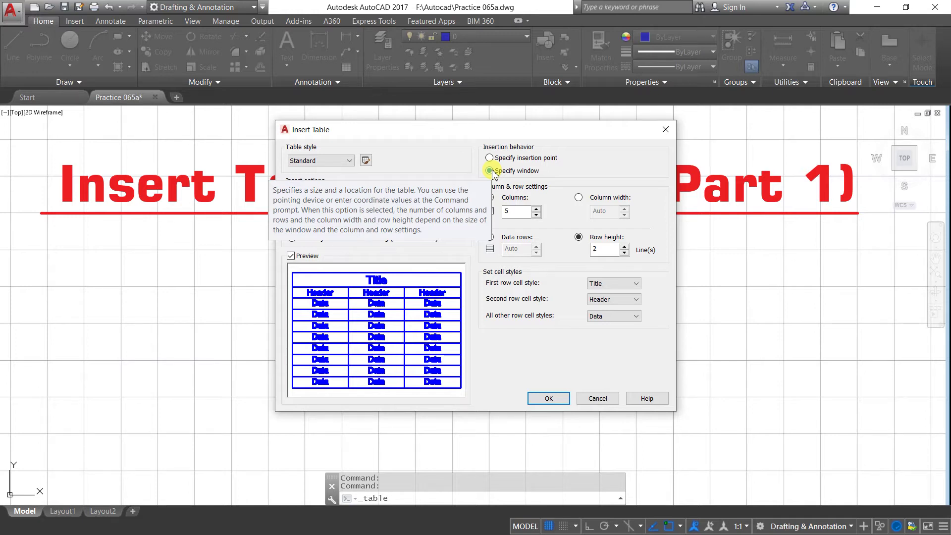
{"action": "left_click", "coordinate": [490, 157]}
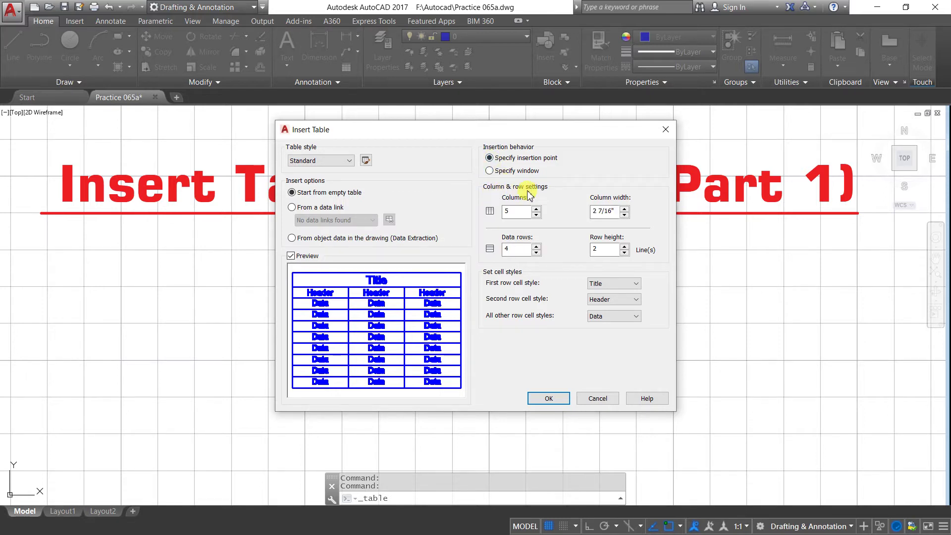
Set the table to 4 columns of 2 5/16" width and 6 data rows of 1-line height.
{"action": "double_click", "coordinate": [516, 213]}
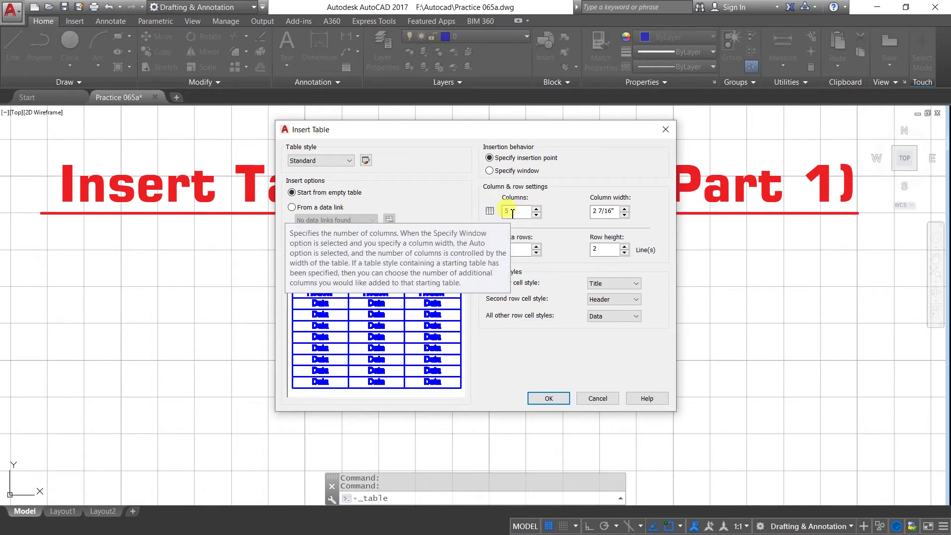
{"action": "double_click", "coordinate": [617, 213]}
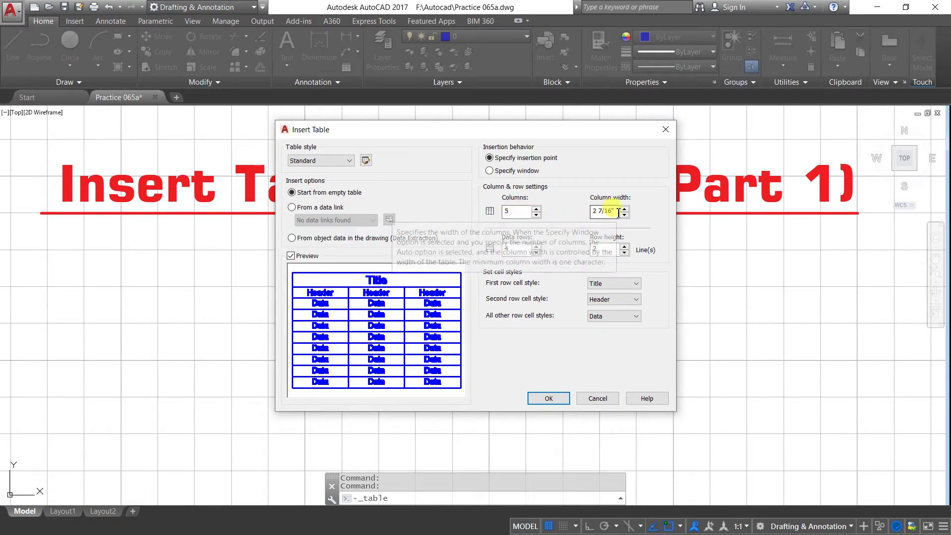
{"action": "left_click", "coordinate": [536, 214]}
{"action": "double_click", "coordinate": [536, 209]}
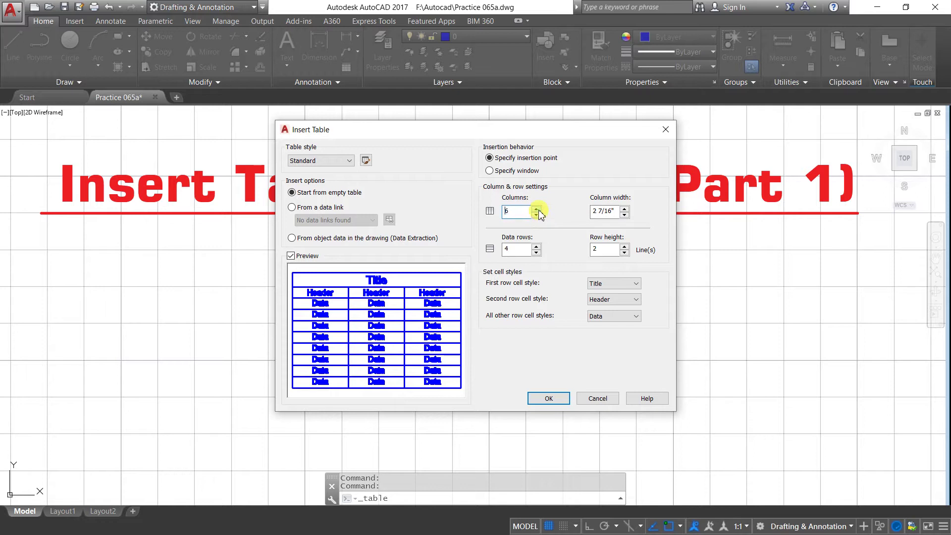
{"action": "left_click", "coordinate": [536, 214]}
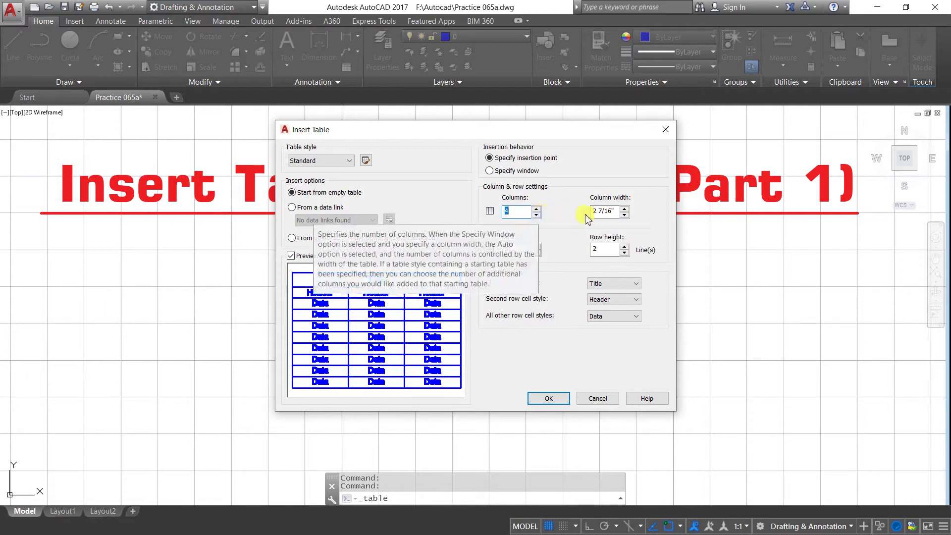
{"action": "left_click", "coordinate": [624, 209]}
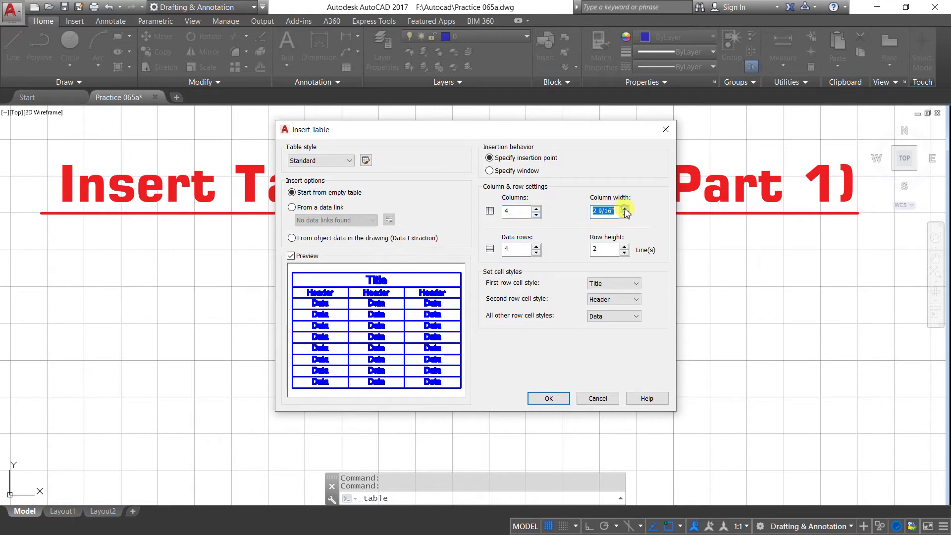
{"action": "left_click", "coordinate": [625, 214]}
{"action": "left_click", "coordinate": [625, 215]}
{"action": "left_click", "coordinate": [624, 215]}
{"action": "mouse_move", "coordinate": [605, 249]}
{"action": "left_click", "coordinate": [536, 253]}
{"action": "left_click", "coordinate": [536, 253]}
{"action": "left_click", "coordinate": [536, 247]}
{"action": "left_click", "coordinate": [536, 248]}
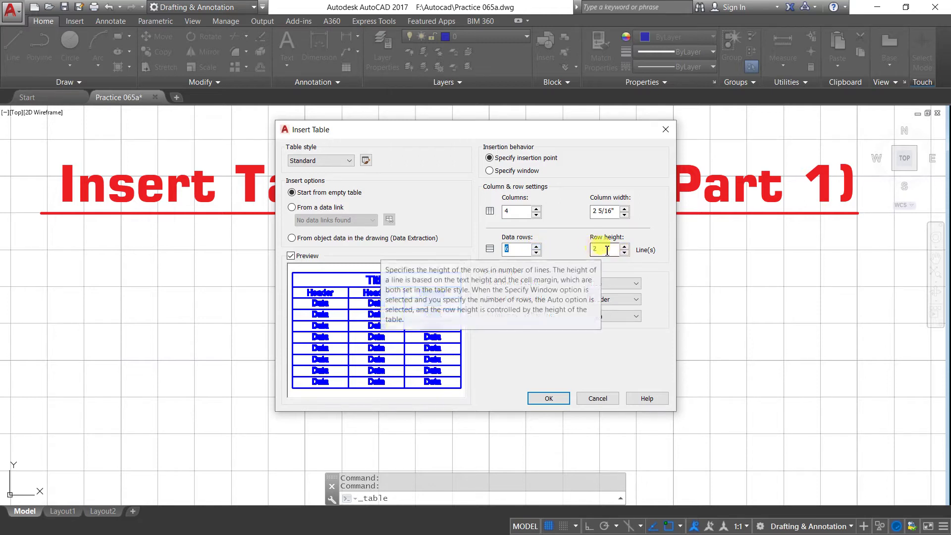
{"action": "left_click", "coordinate": [624, 252]}
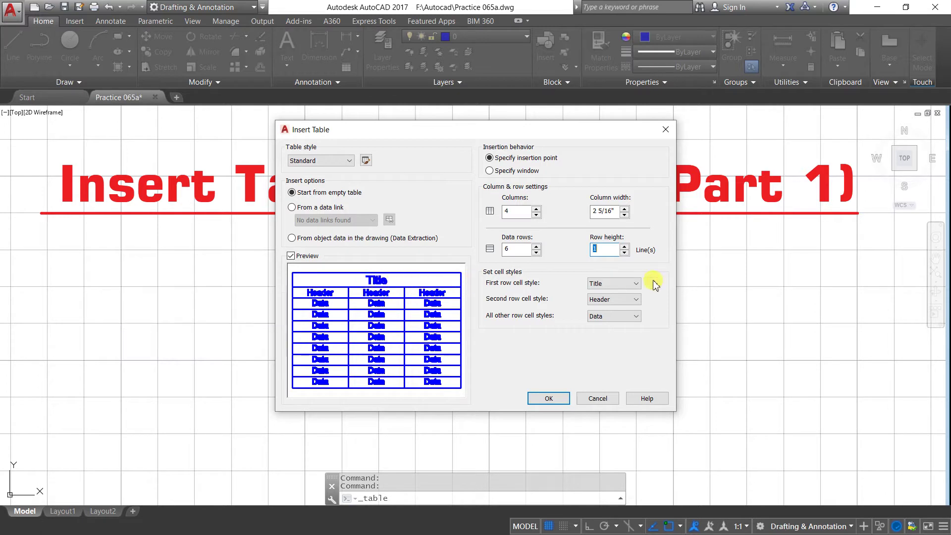
{"action": "left_click", "coordinate": [637, 283]}
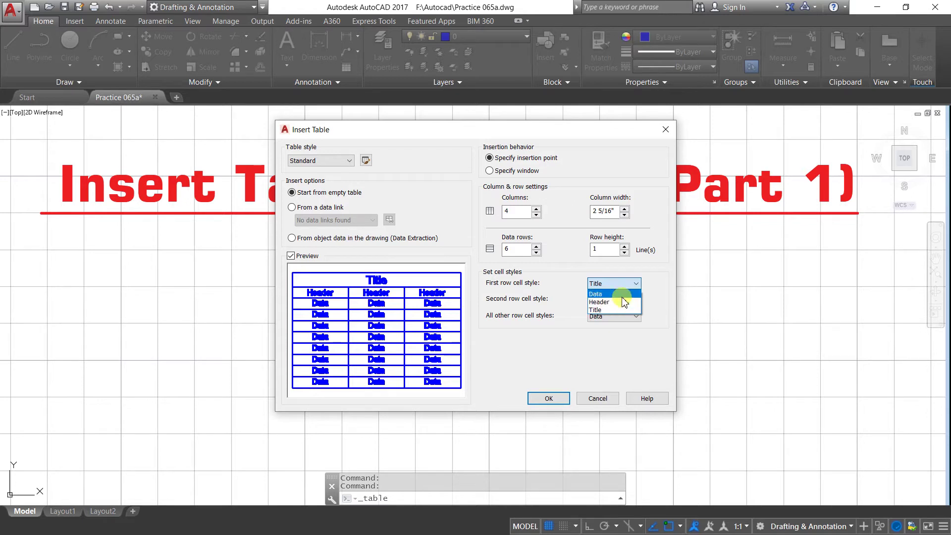
{"action": "left_click", "coordinate": [636, 283]}
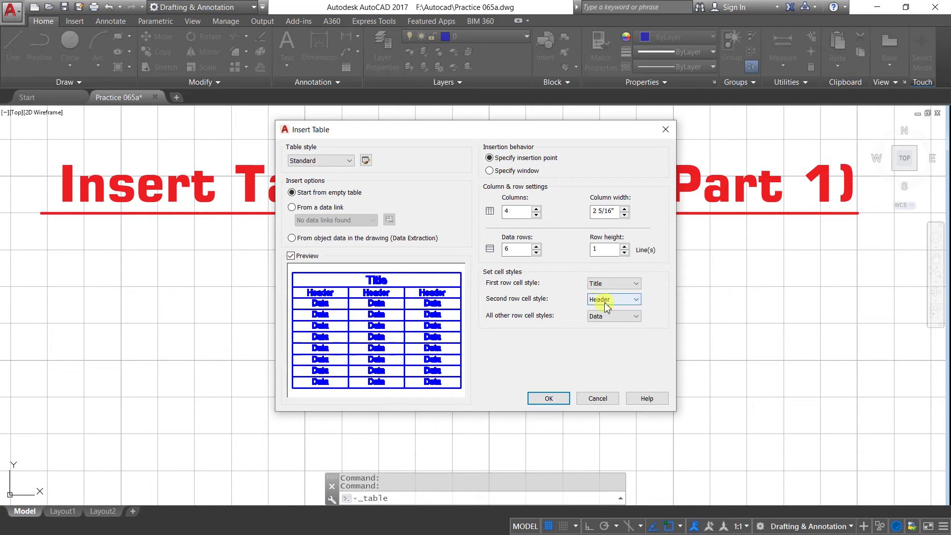
{"action": "left_click", "coordinate": [637, 300]}
{"action": "left_click", "coordinate": [638, 302]}
{"action": "left_click", "coordinate": [642, 298]}
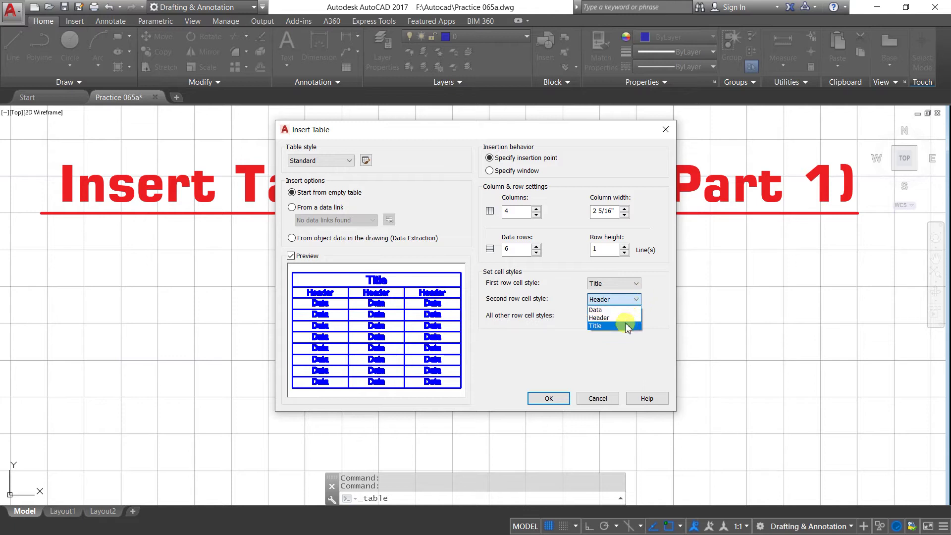
{"action": "left_click", "coordinate": [637, 302]}
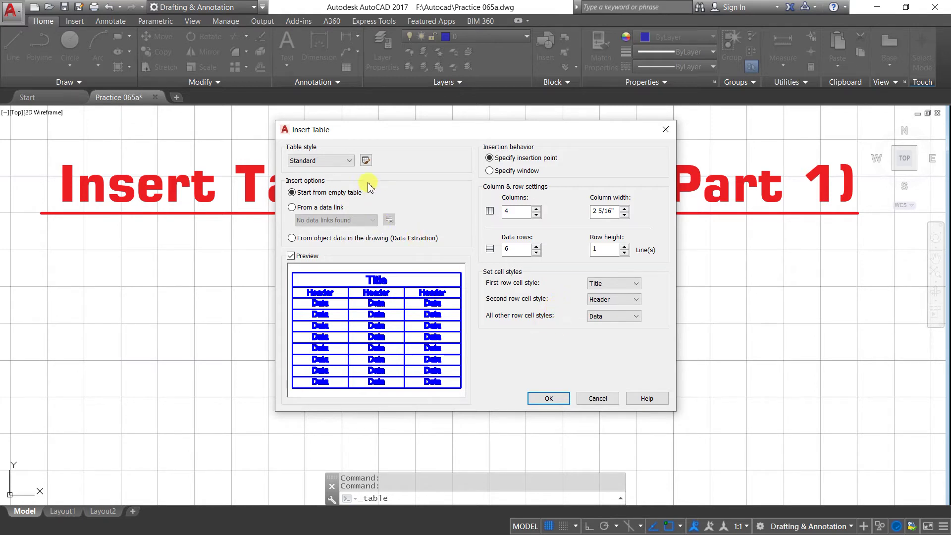
Place the table below the heading and enter TITLE in its top row.
{"action": "left_click", "coordinate": [561, 401]}
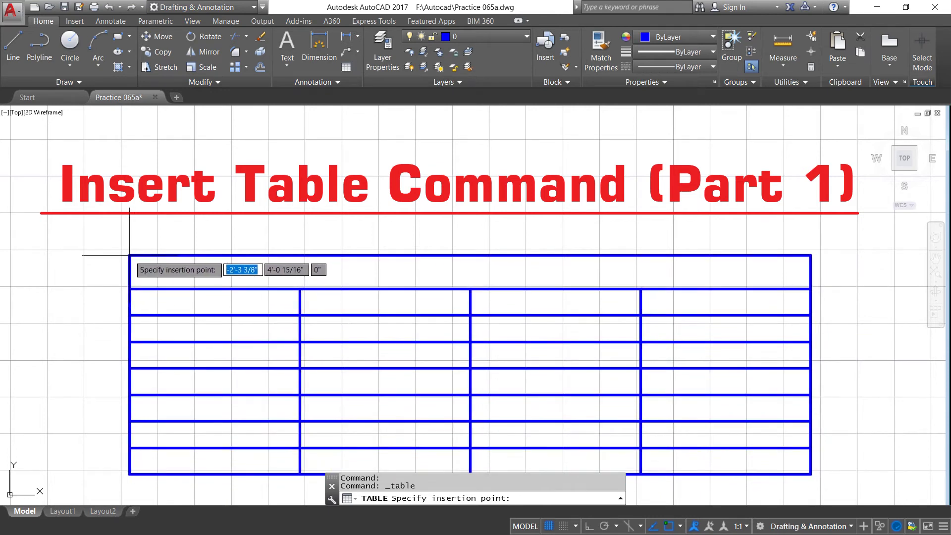
{"action": "scroll", "coordinate": [187, 242], "scroll_direction": "down", "scroll_amount": 2}
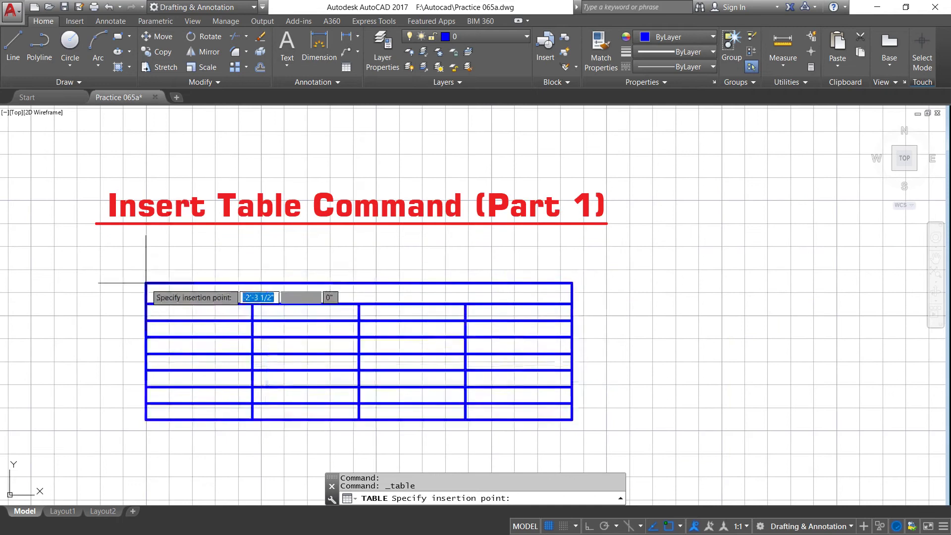
{"action": "left_click", "coordinate": [100, 270]}
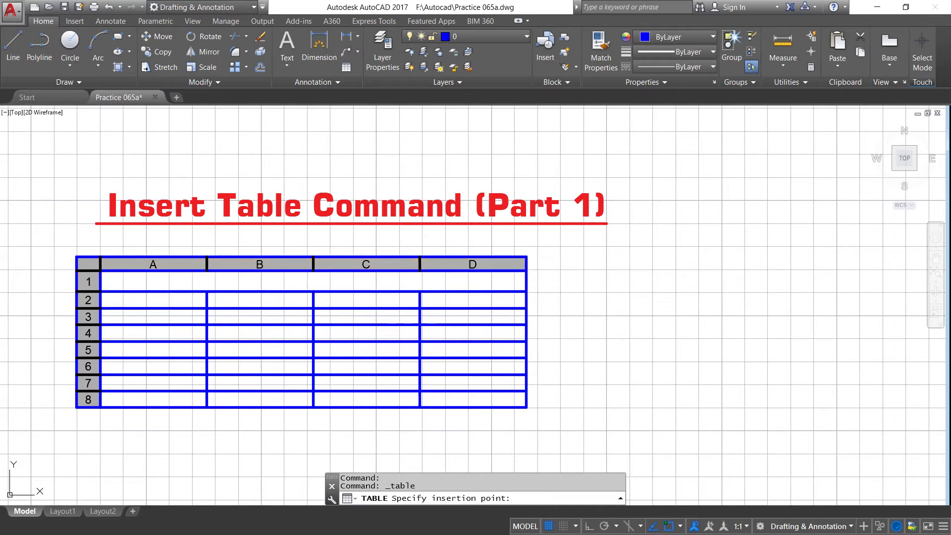
{"action": "double_click", "coordinate": [446, 278]}
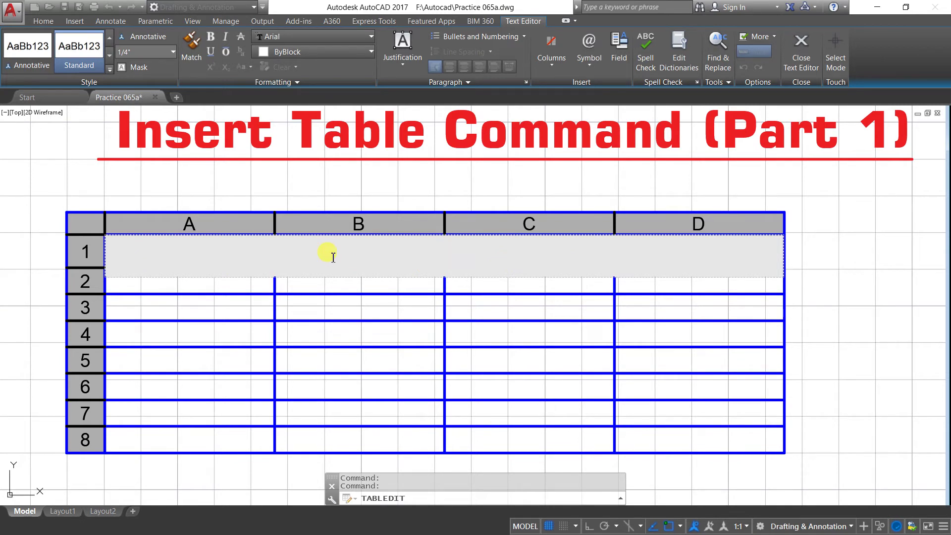
{"action": "type", "text": "TI"}
{"action": "type", "text": "TL"}
{"action": "type", "text": "E"}
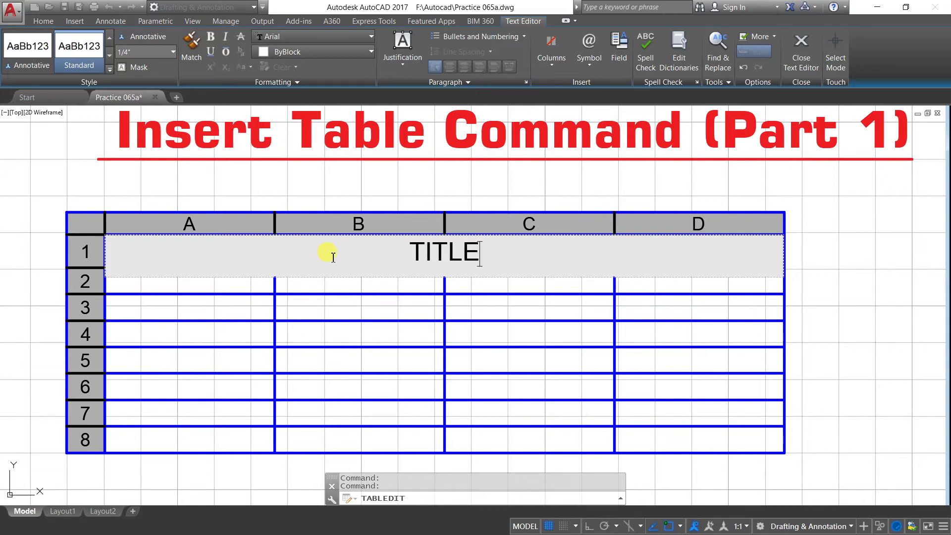
{"action": "key", "text": "Escape"}
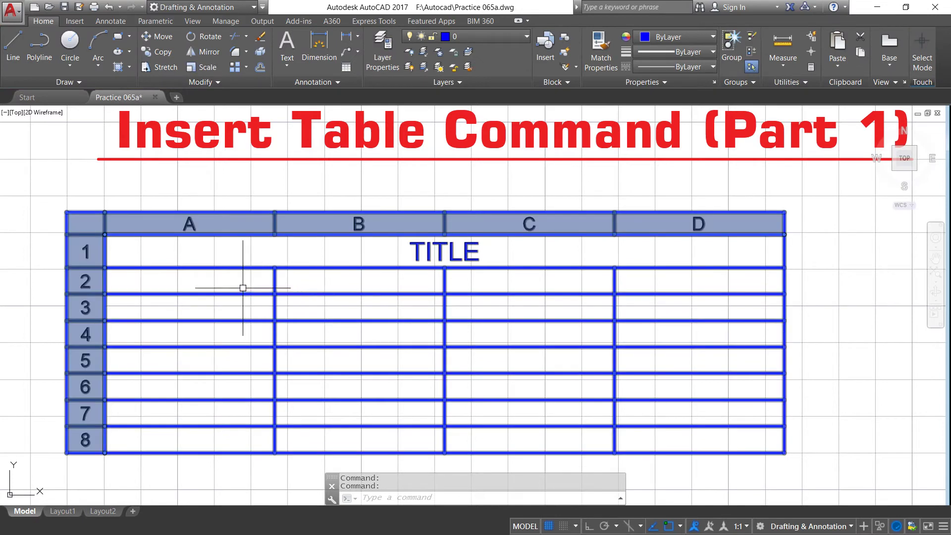
Enter HEADER in cells A2 and B2 of the table.
{"action": "left_click", "coordinate": [244, 281]}
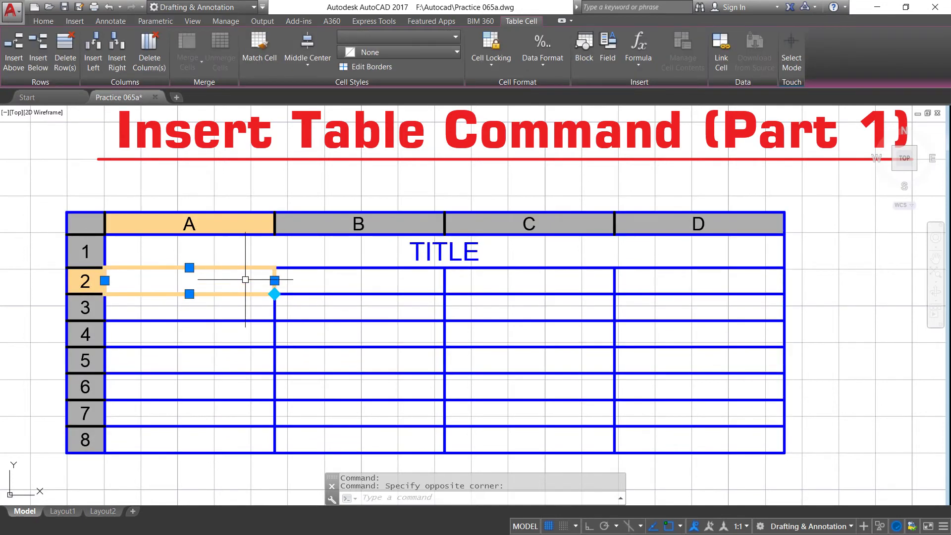
{"action": "key", "text": "Escape"}
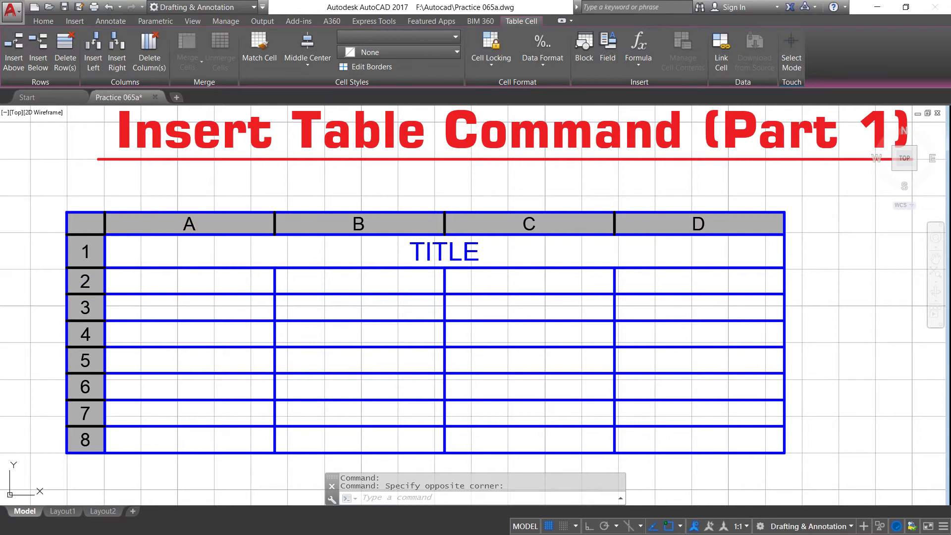
{"action": "type", "text": "HEADER"}
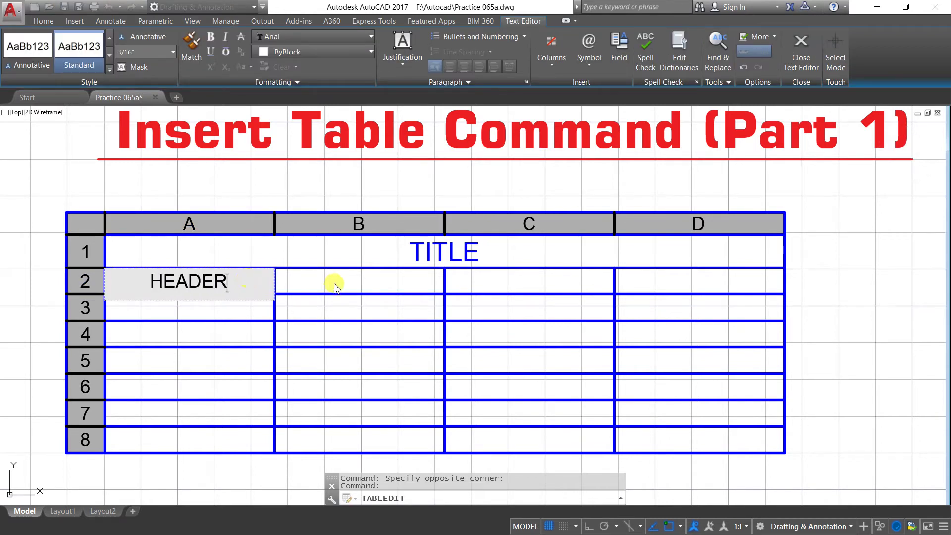
{"action": "left_click", "coordinate": [333, 278]}
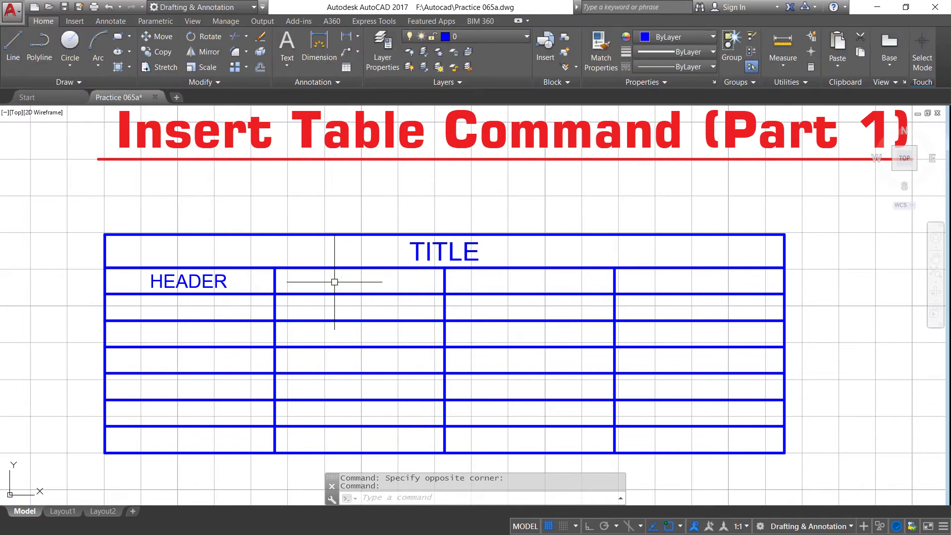
{"action": "type", "text": "H"}
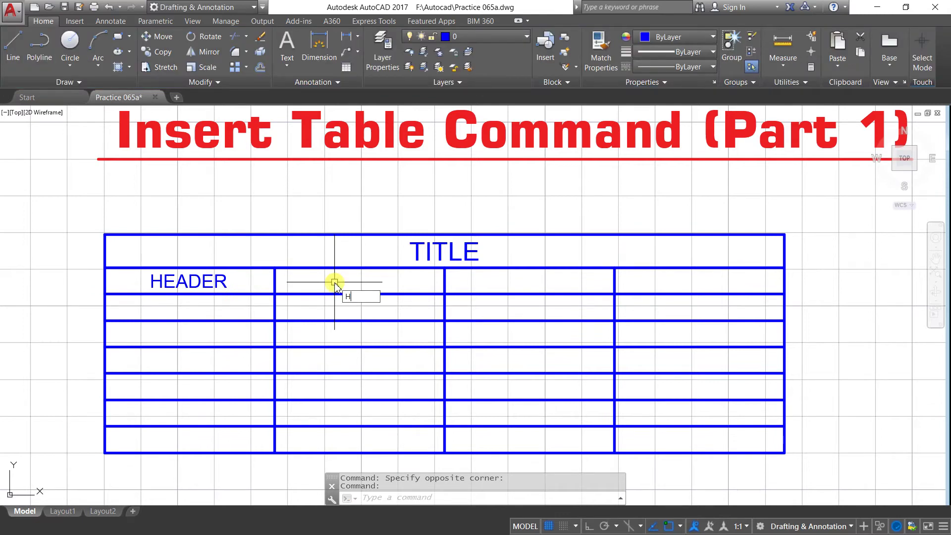
{"action": "type", "text": "EADER"}
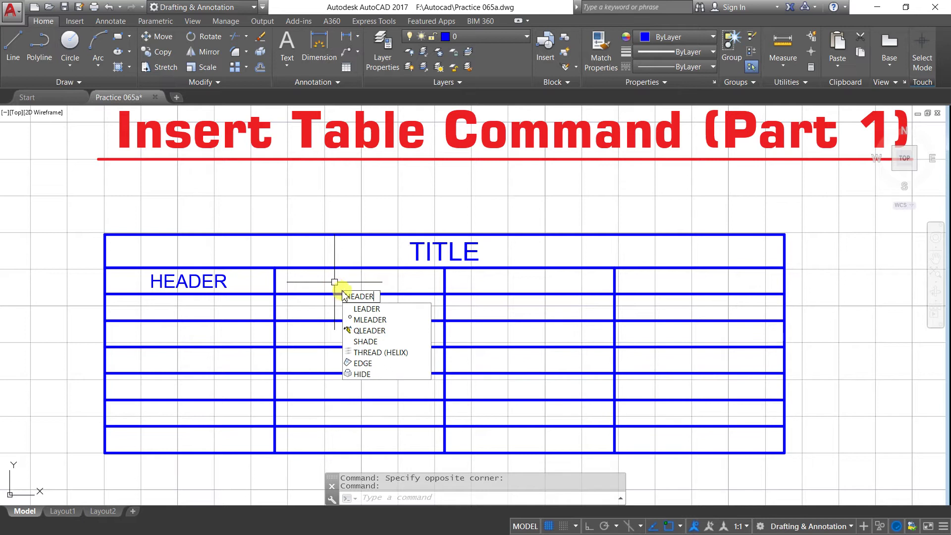
{"action": "key", "text": "Escape"}
{"action": "left_click", "coordinate": [353, 282]}
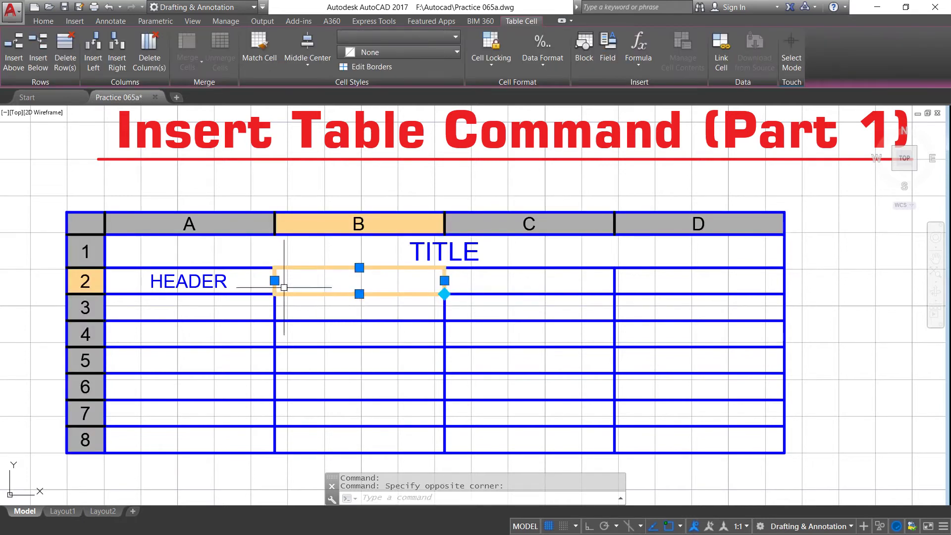
{"action": "key", "text": "Escape"}
{"action": "double_click", "coordinate": [325, 281]}
{"action": "type", "text": "HEADER"}
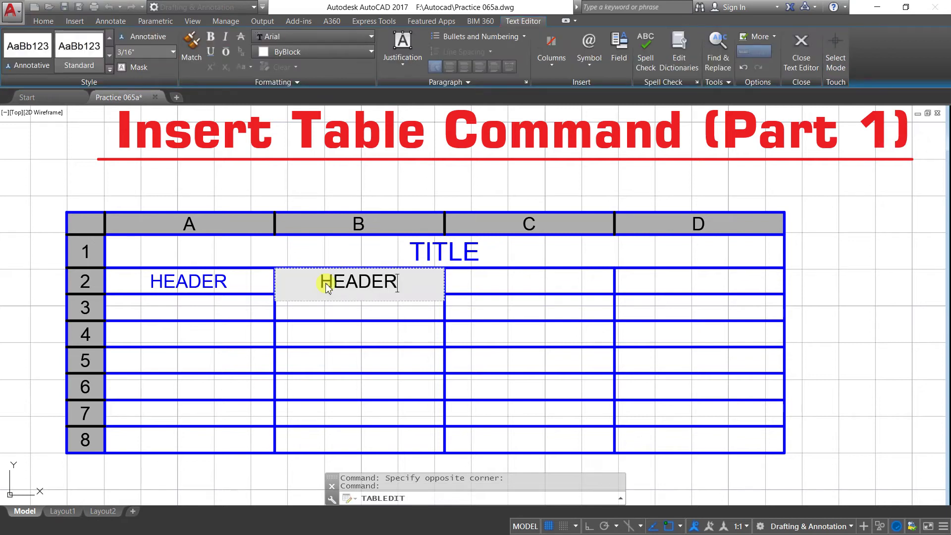
{"action": "left_click", "coordinate": [520, 288]}
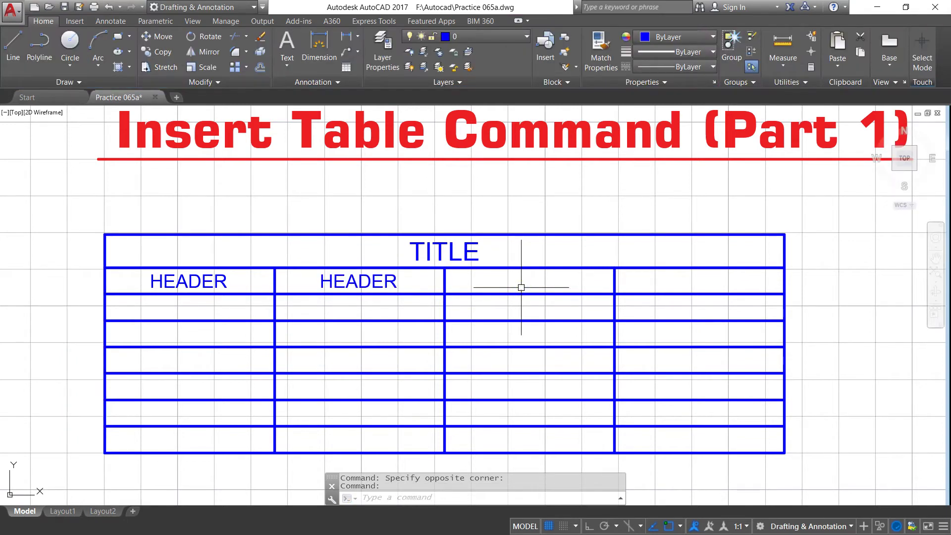
Enter HEADER in cells C2 and D2 to complete the header row.
{"action": "left_click", "coordinate": [521, 287]}
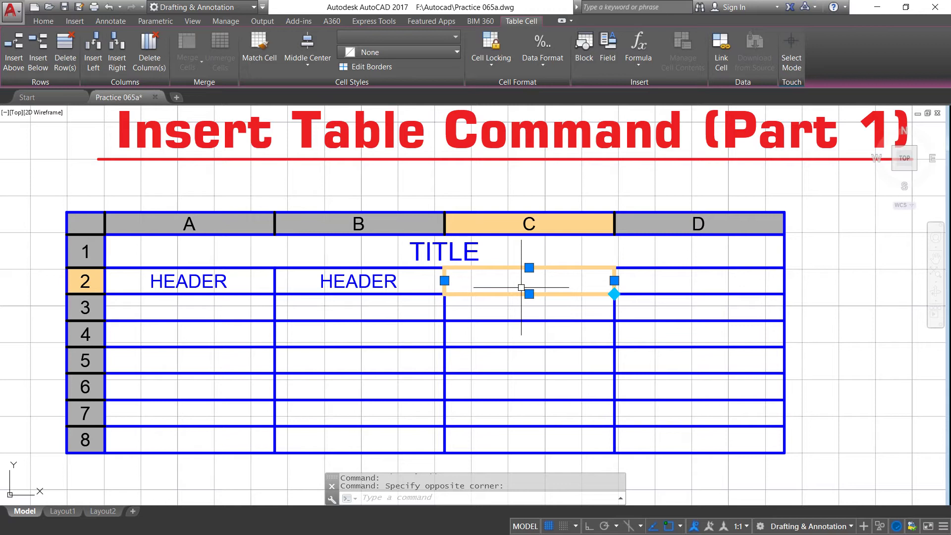
{"action": "key", "text": "Escape"}
{"action": "double_click", "coordinate": [518, 284]}
{"action": "type", "text": "HEADER"}
{"action": "key", "text": "Escape"}
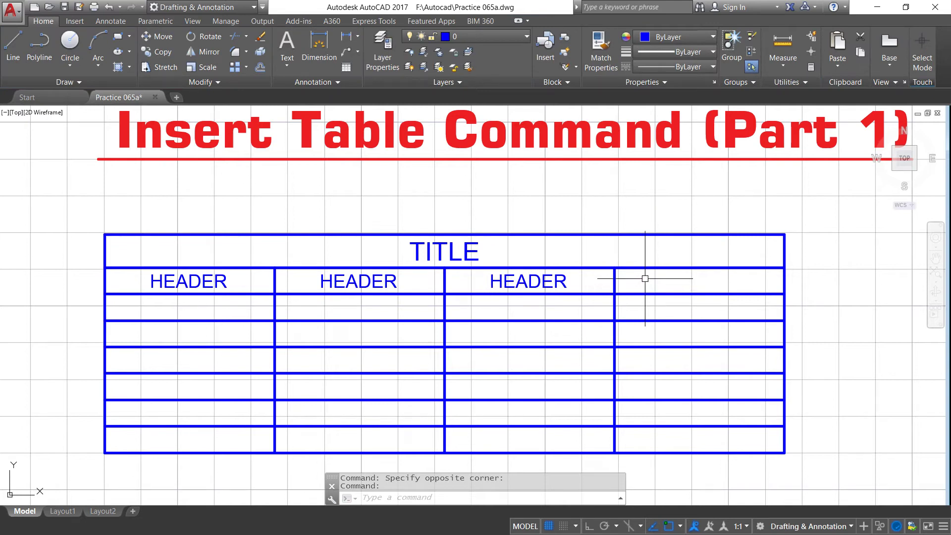
{"action": "type", "text": "HEADER"}
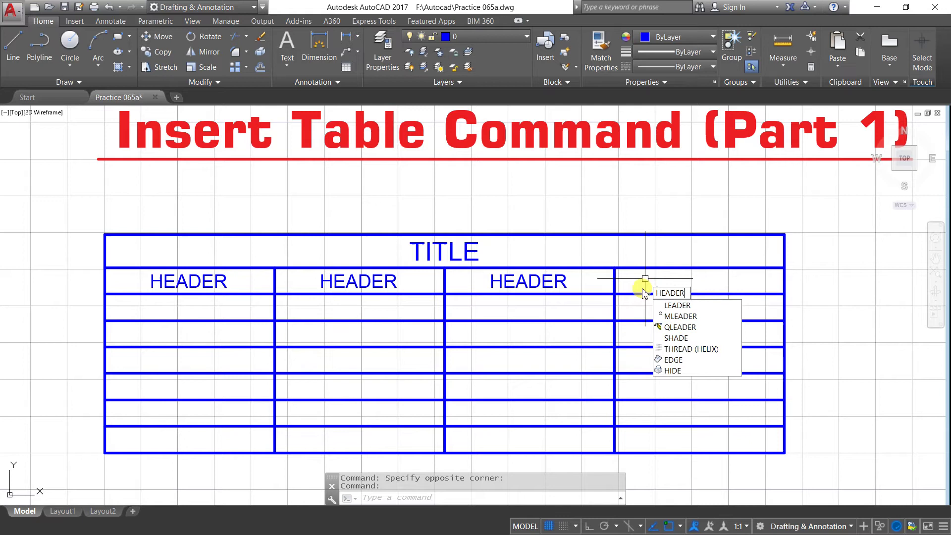
{"action": "left_click", "coordinate": [641, 287]}
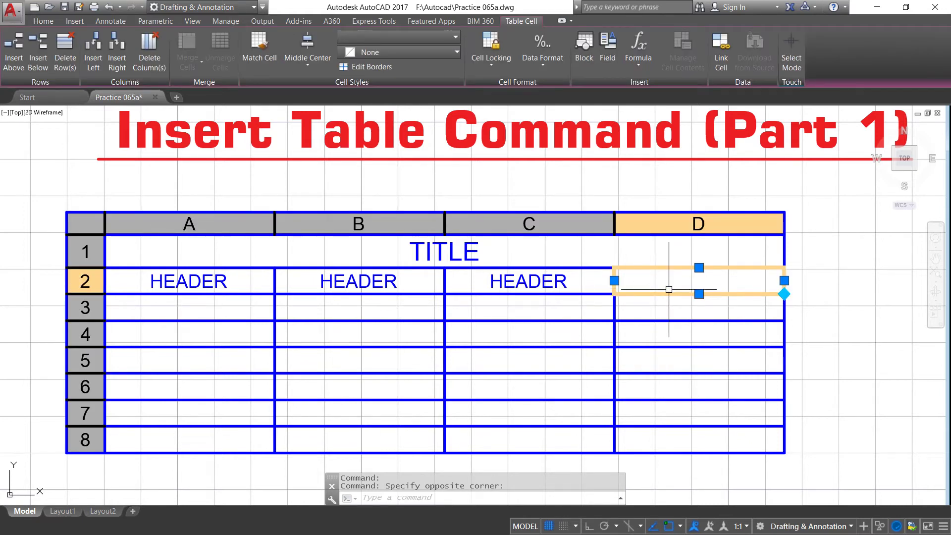
{"action": "key", "text": "Escape"}
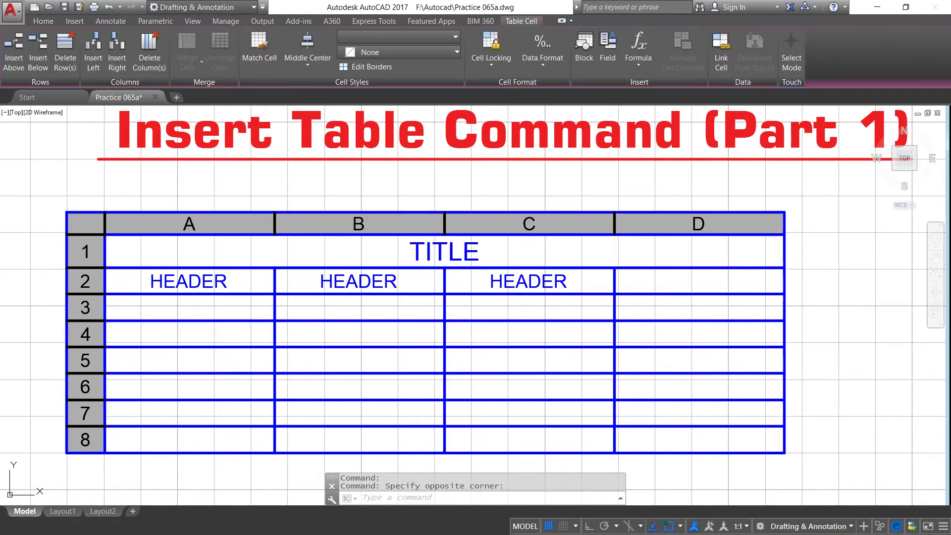
{"action": "double_click", "coordinate": [669, 291]}
{"action": "type", "text": "HEADER"}
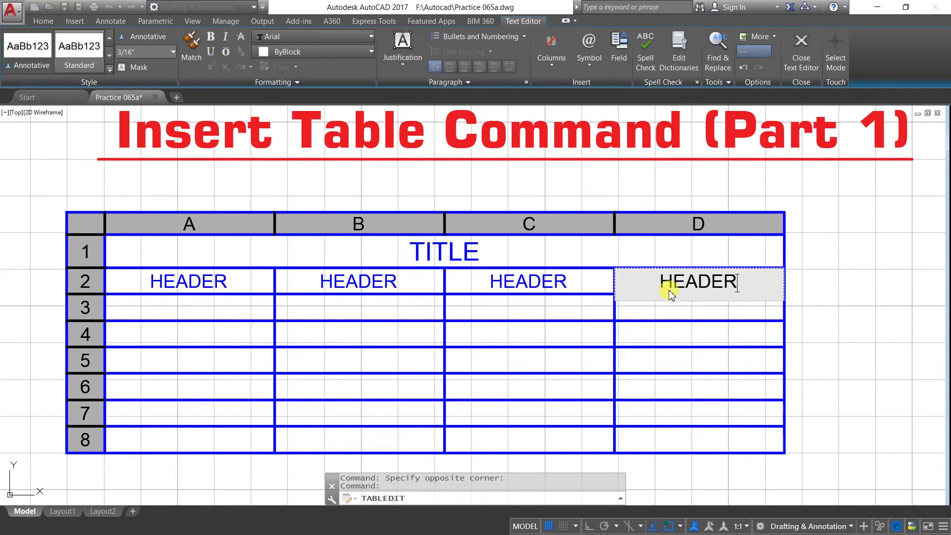
{"action": "key", "text": "Escape"}
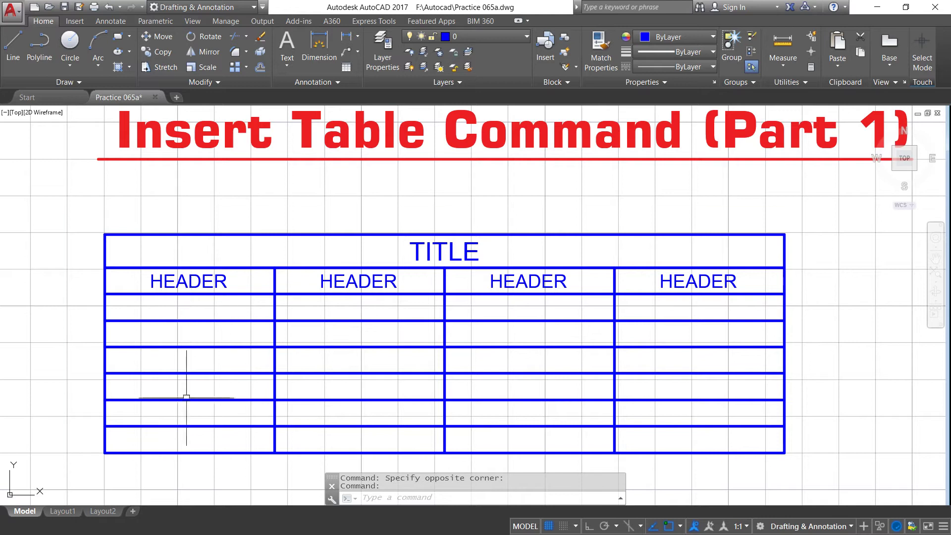
{"action": "left_click", "coordinate": [233, 311]}
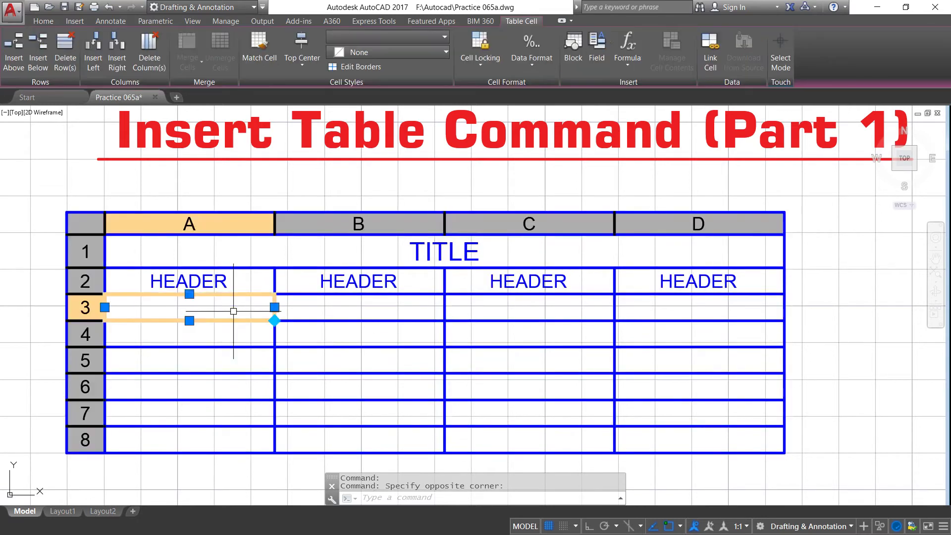
Enter the numbers 2 and 3 in cells A3 and A4.
{"action": "key", "text": "Escape"}
{"action": "type", "text": "2"}
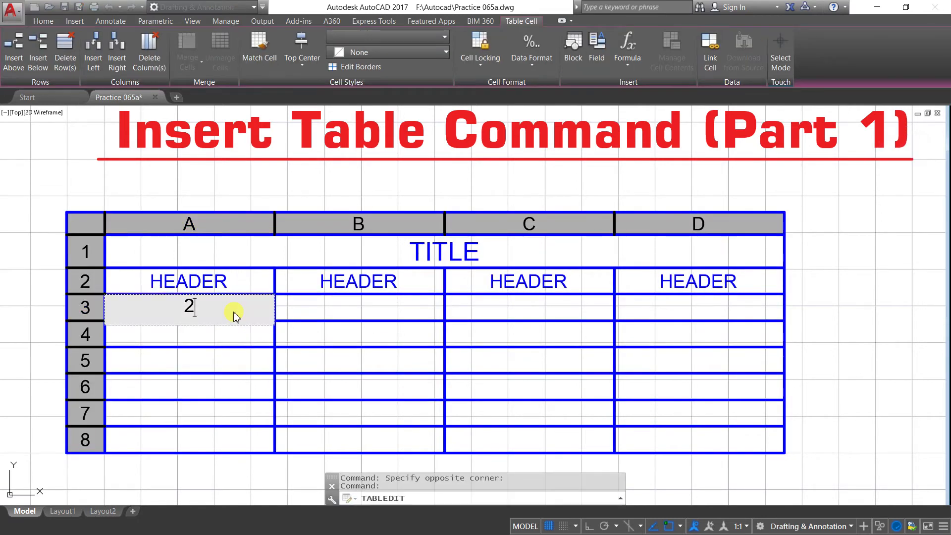
{"action": "key", "text": "Escape"}
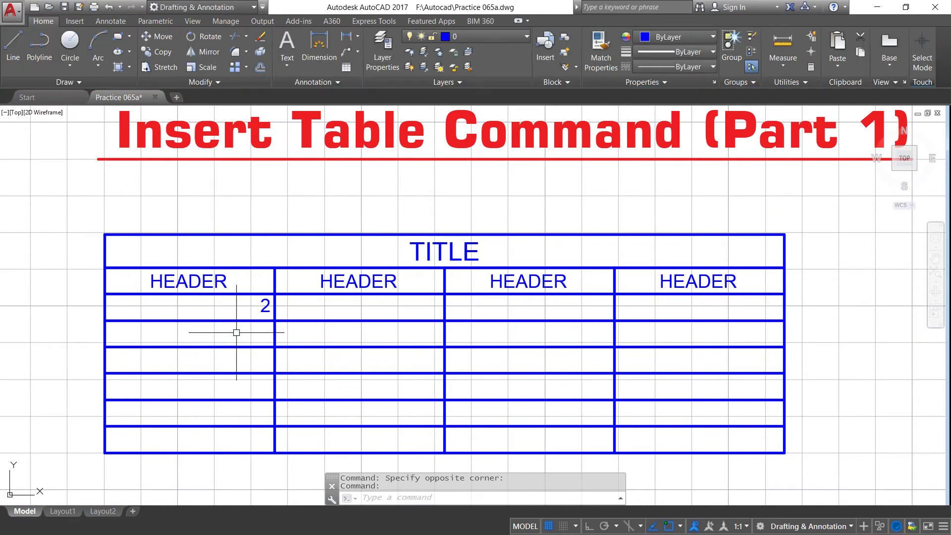
{"action": "left_click", "coordinate": [237, 336]}
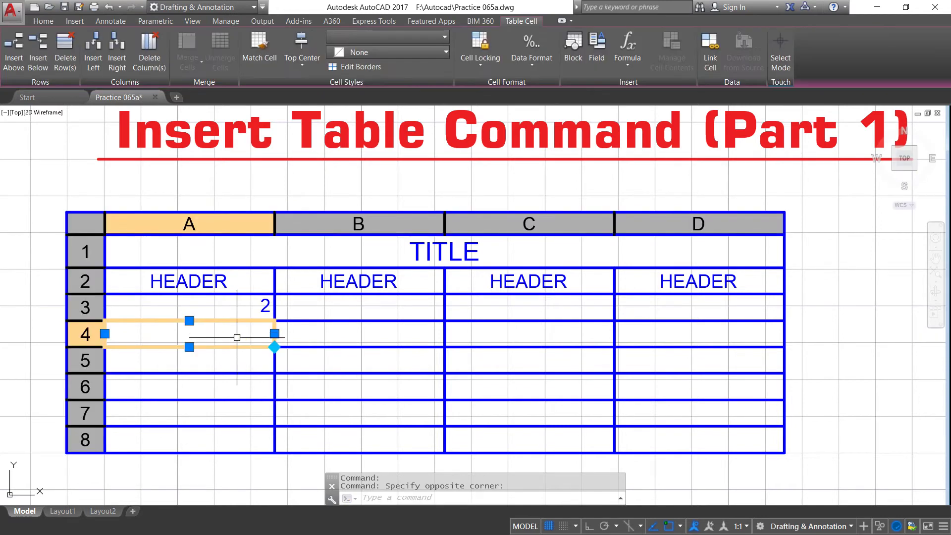
{"action": "key", "text": "Escape"}
{"action": "double_click", "coordinate": [236, 336]}
{"action": "type", "text": "3"}
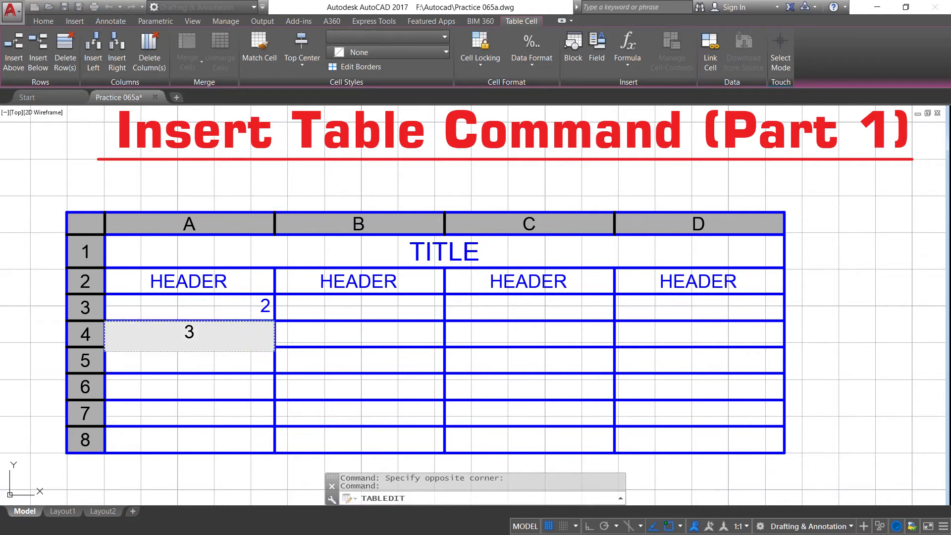
{"action": "key", "text": "Return"}
{"action": "type", "text": "4"}
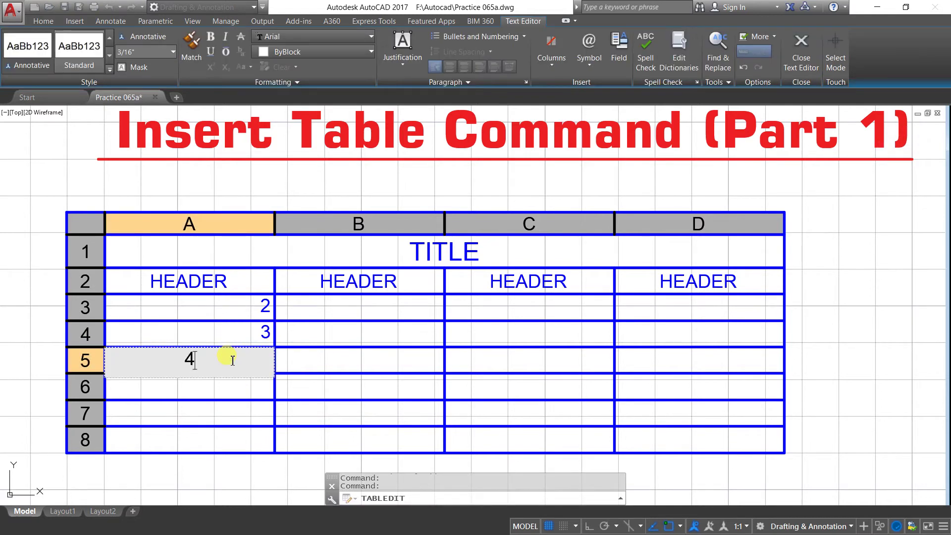
Enter the numbers 4 and 5 in cells A5 and A6.
{"action": "left_click", "coordinate": [219, 385]}
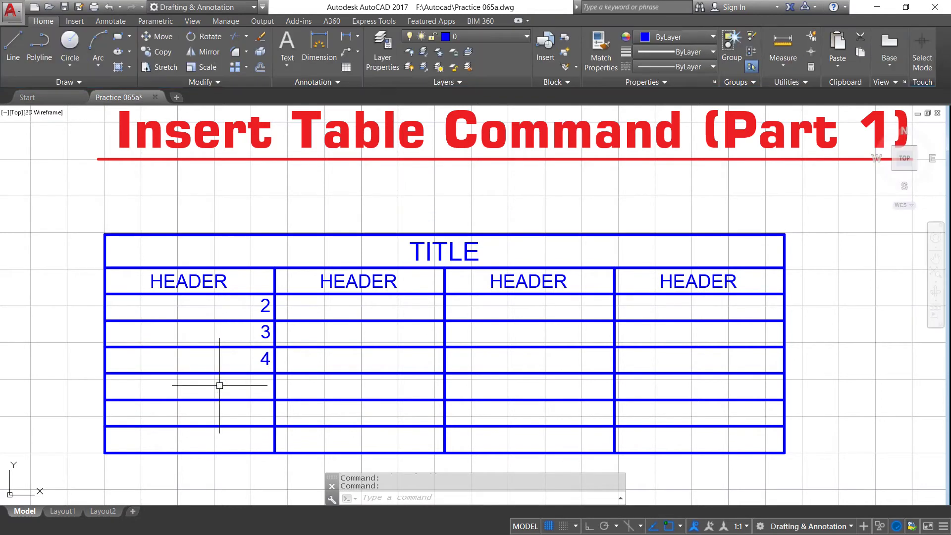
{"action": "left_click", "coordinate": [220, 385]}
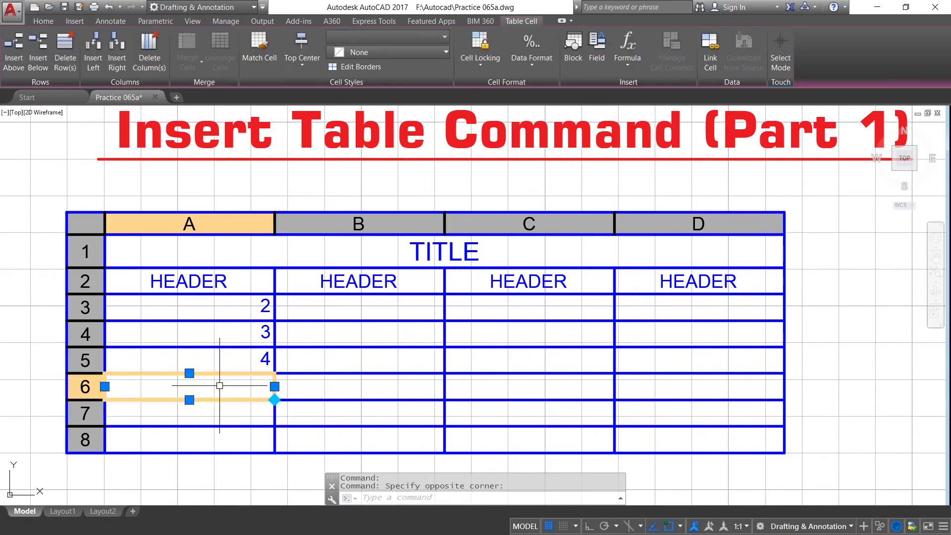
{"action": "key", "text": "Escape"}
{"action": "type", "text": "5"}
{"action": "left_click", "coordinate": [225, 415]}
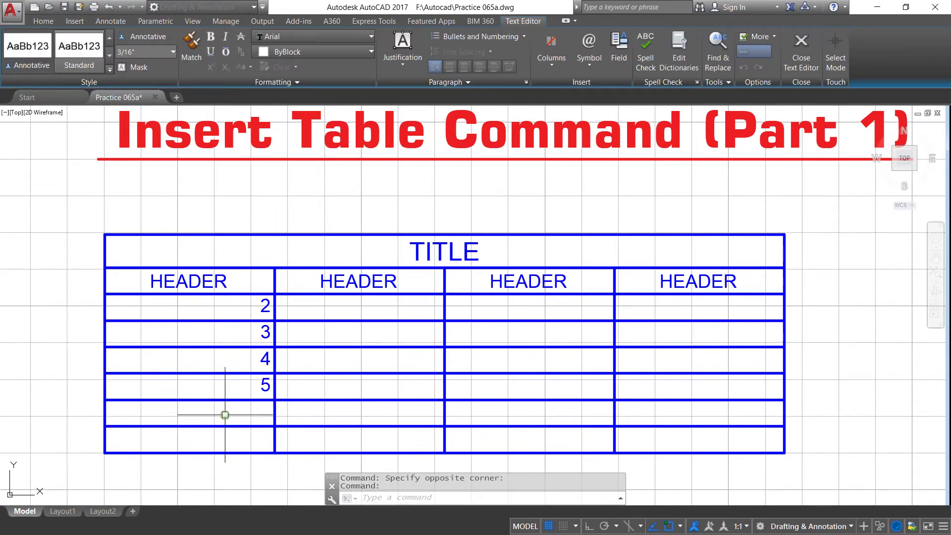
{"action": "left_click", "coordinate": [225, 415]}
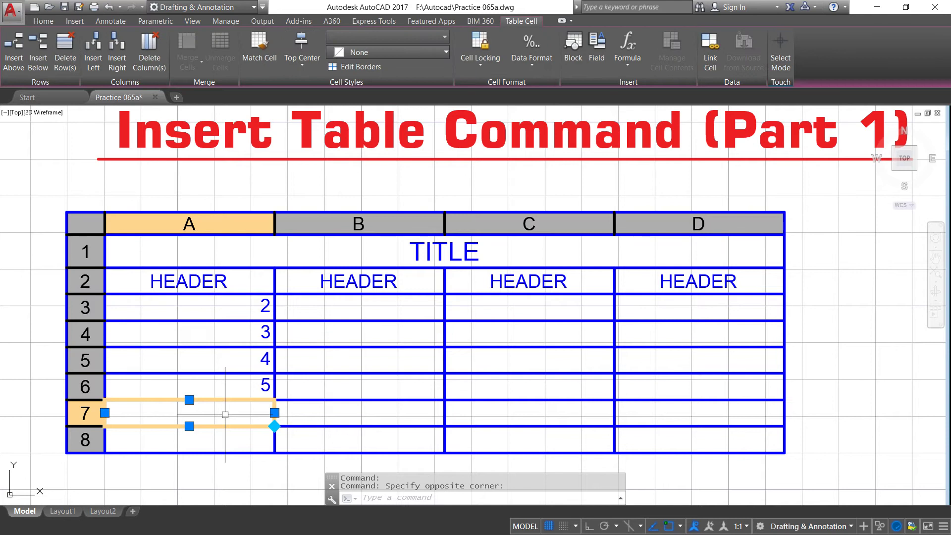
{"action": "key", "text": "Escape"}
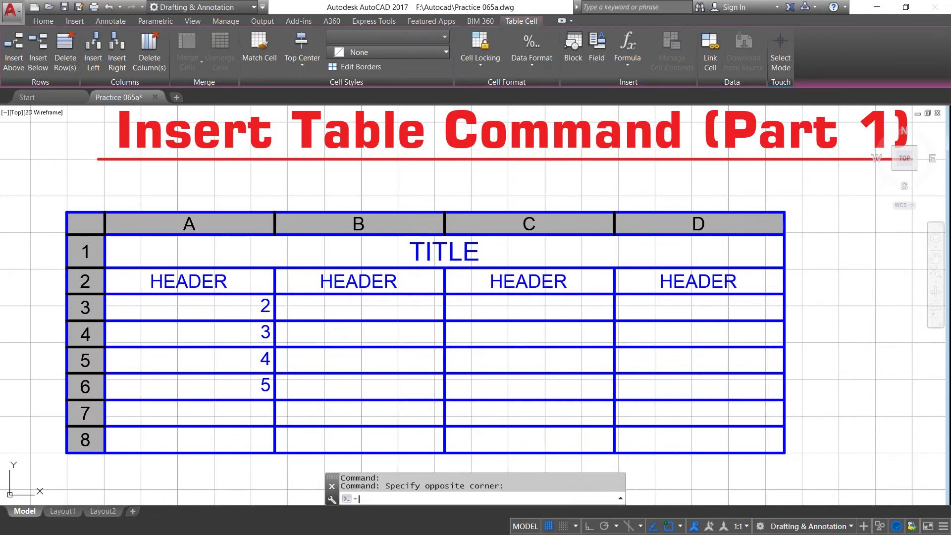
{"action": "double_click", "coordinate": [227, 420]}
Enter 6 in cell A7, then move the column A/B grip to widen column A.
{"action": "type", "text": "6"}
{"action": "key", "text": "Escape"}
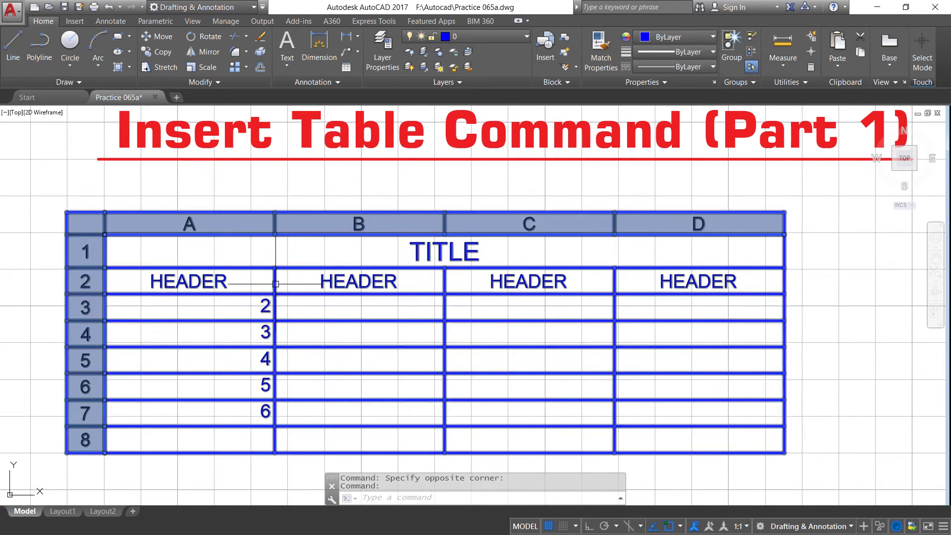
{"action": "left_click", "coordinate": [275, 291]}
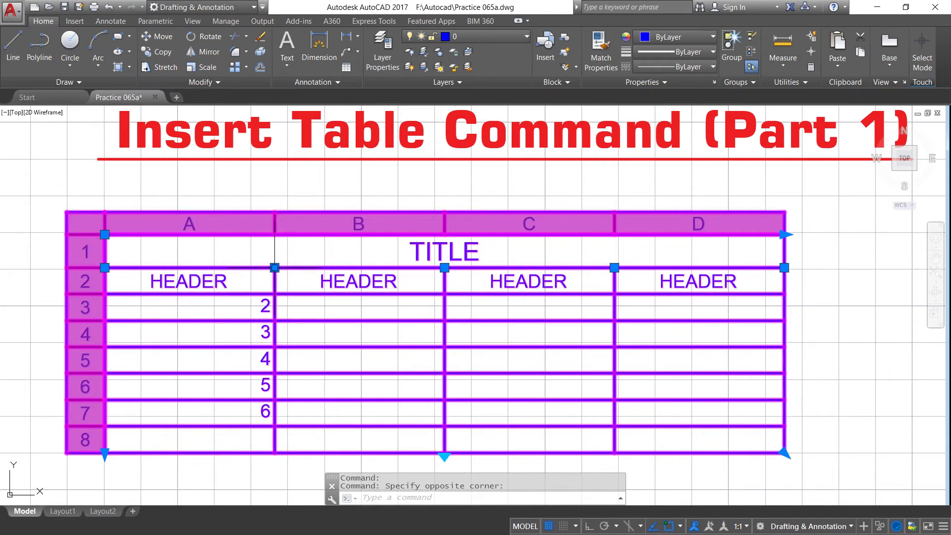
{"action": "left_click", "coordinate": [274, 267]}
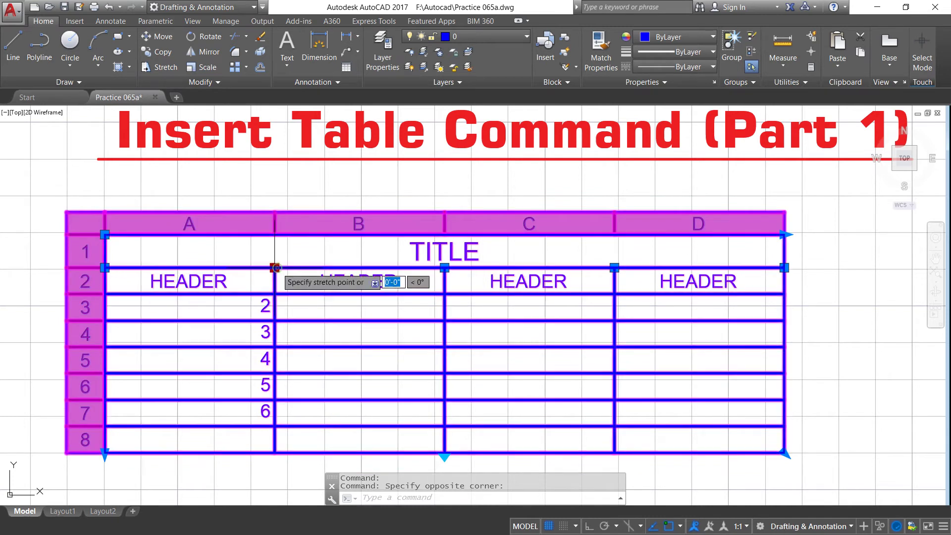
{"action": "left_click", "coordinate": [226, 268]}
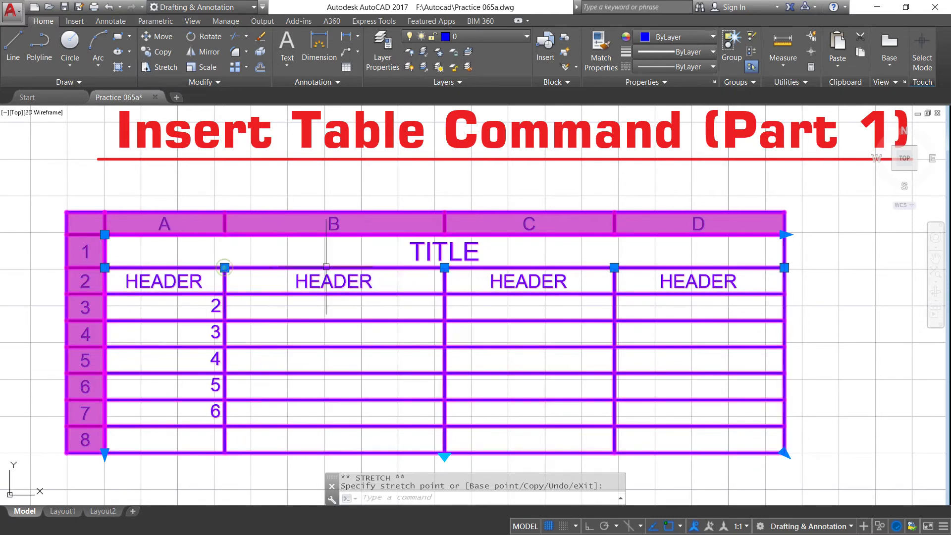
{"action": "left_click", "coordinate": [224, 267]}
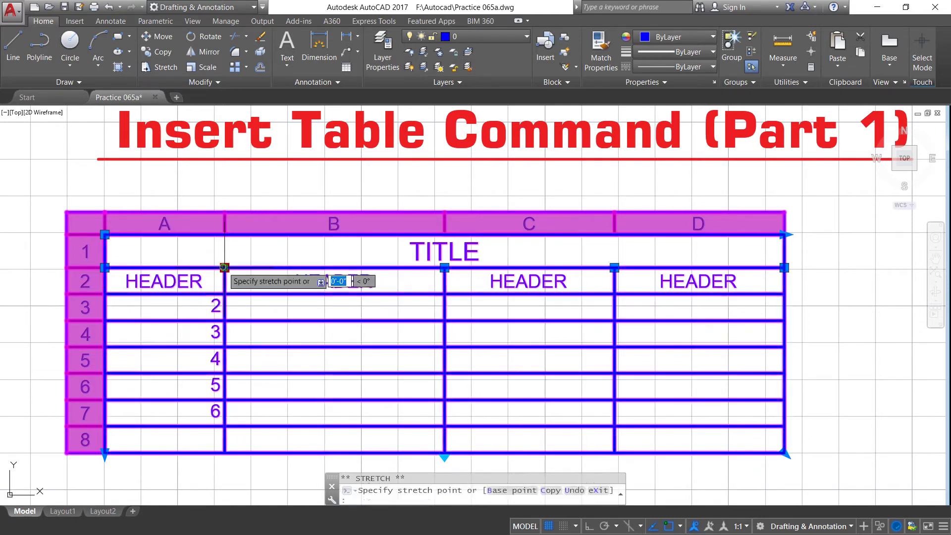
{"action": "left_click", "coordinate": [280, 267]}
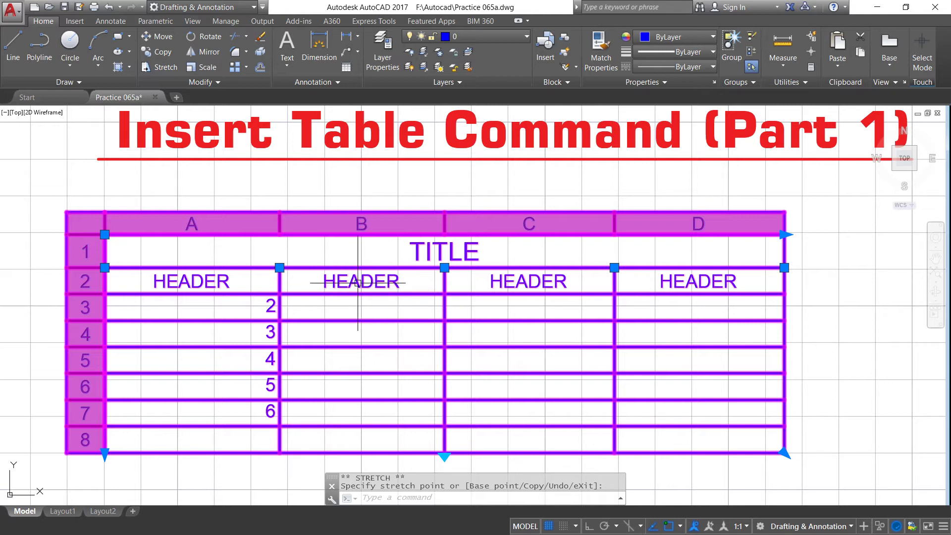
{"action": "key", "text": "Escape"}
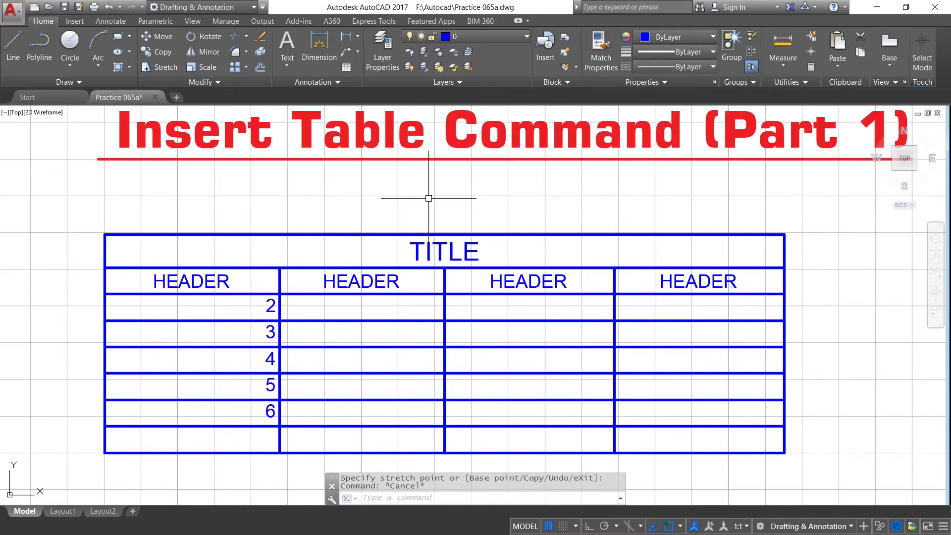
{"action": "scroll", "coordinate": [428, 198], "scroll_direction": "down", "scroll_amount": 2}
Show the table's Properties palette and open the title cell for editing.
{"action": "left_click", "coordinate": [320, 222]}
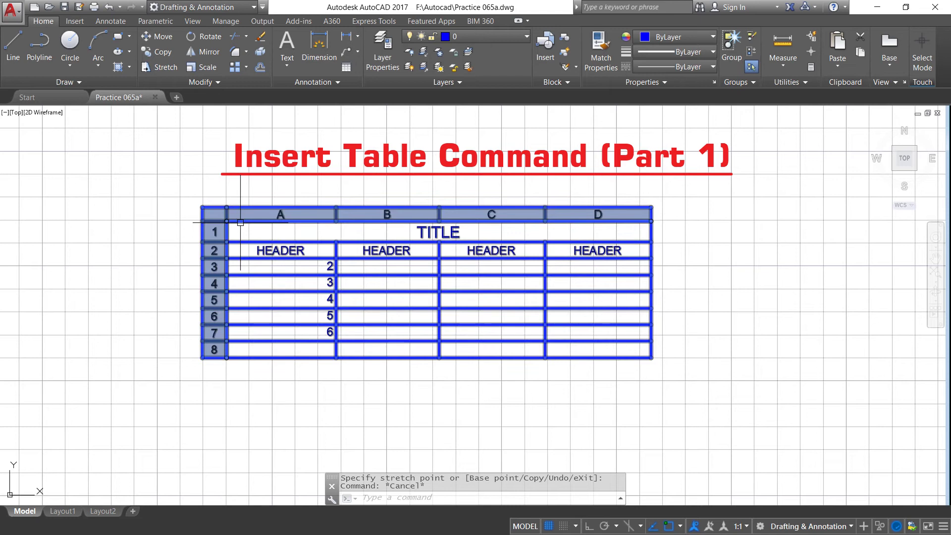
{"action": "left_click", "coordinate": [240, 223]}
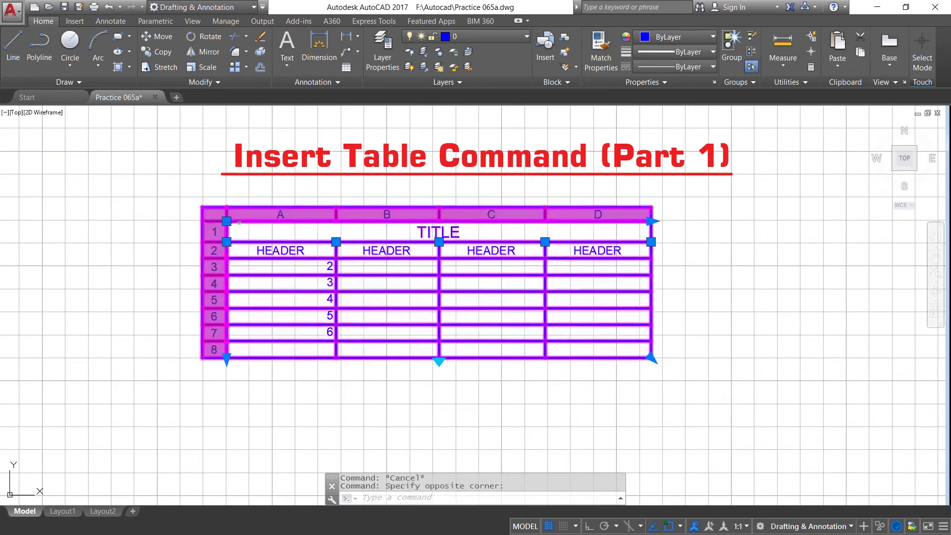
{"action": "key", "text": "ctrl+1"}
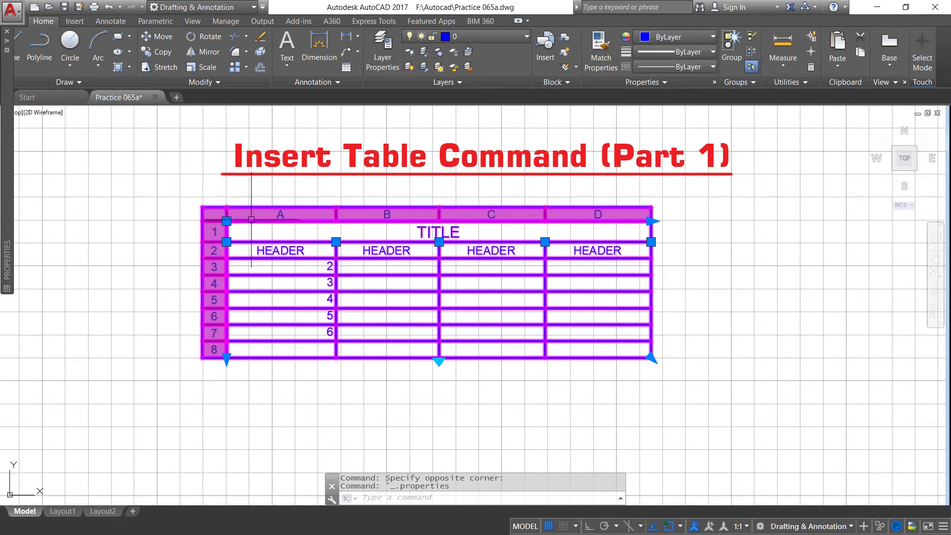
{"action": "left_click", "coordinate": [251, 207]}
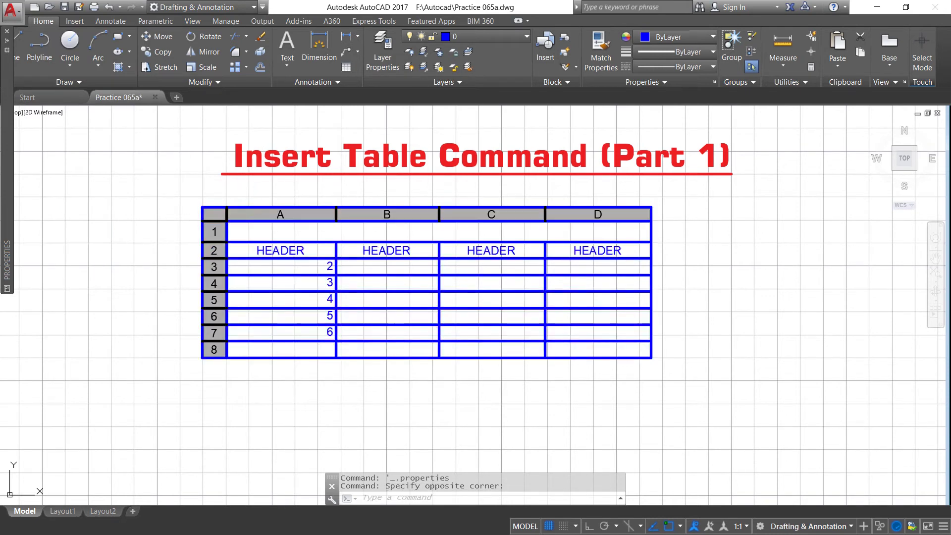
{"action": "double_click", "coordinate": [237, 208]}
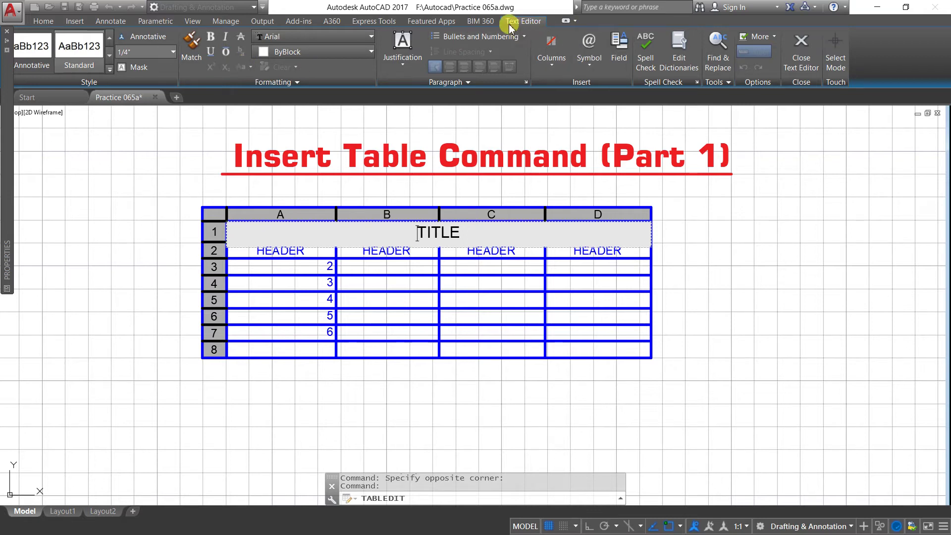
{"action": "type", "text": "TITLE"}
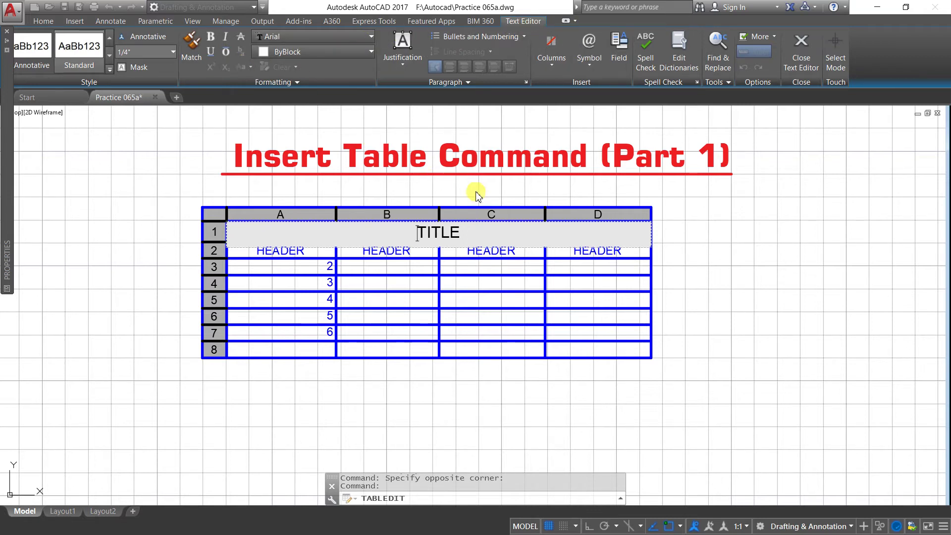
Make the TITLE text bold, keeping it at 1/4" height after trying 3/16".
{"action": "left_click_drag", "start_coordinate": [461, 232], "coordinate": [412, 231]}
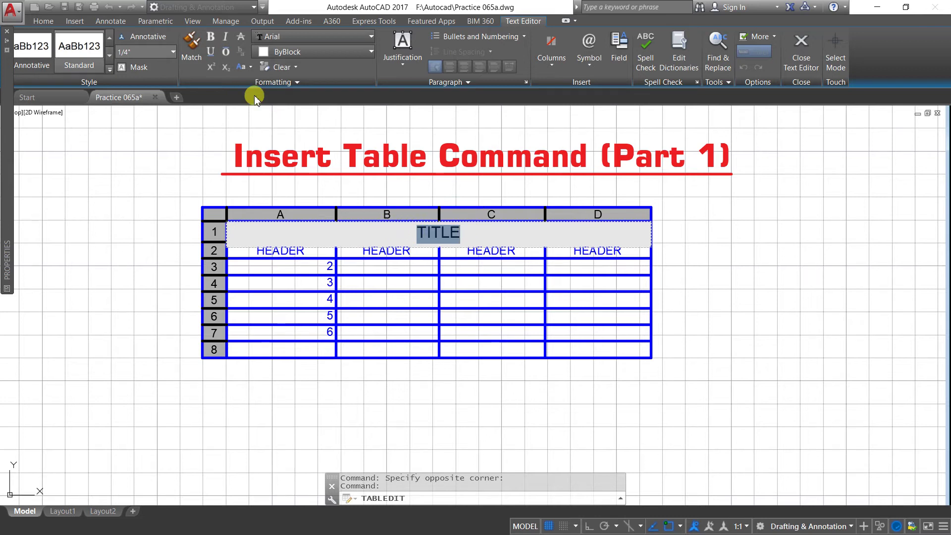
{"action": "left_click", "coordinate": [174, 51]}
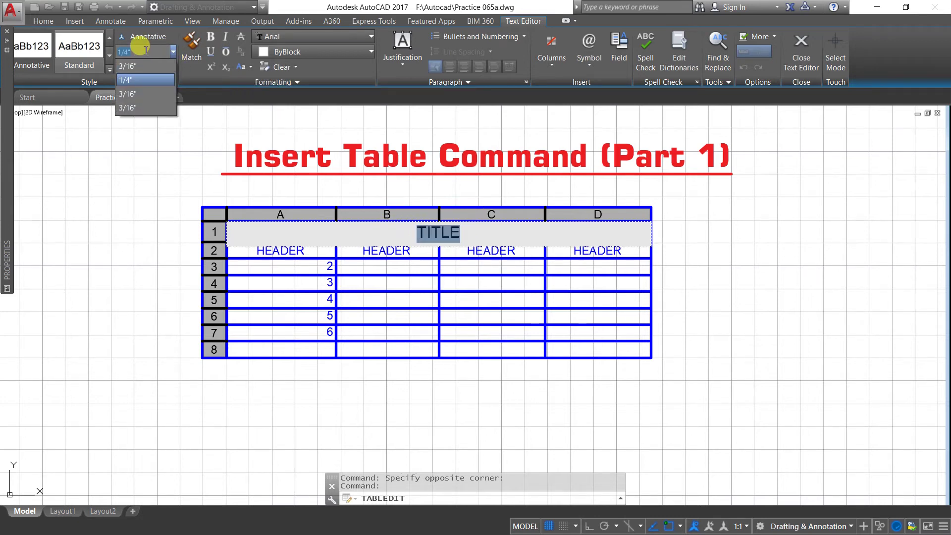
{"action": "key", "text": "Up"}
{"action": "key", "text": "Return"}
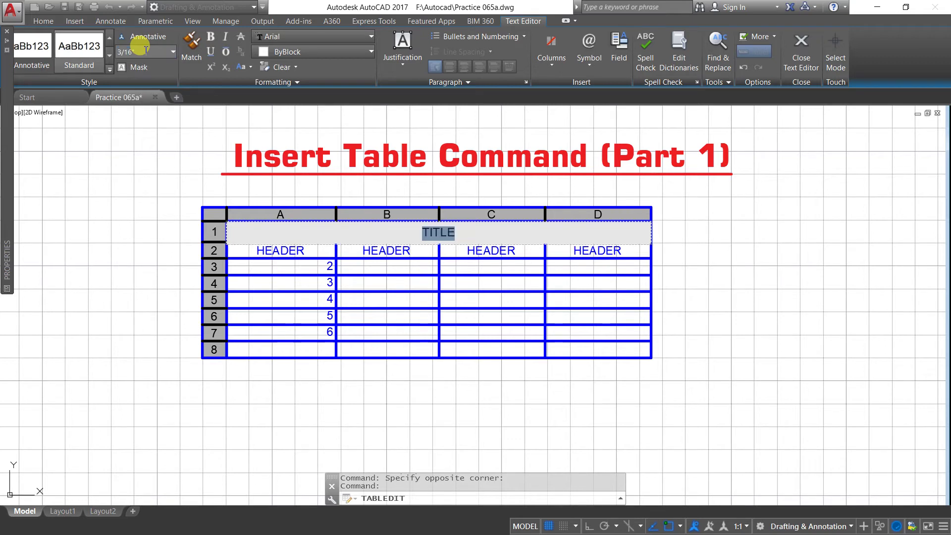
{"action": "type", "text": "1/4"}
{"action": "key", "text": "Return"}
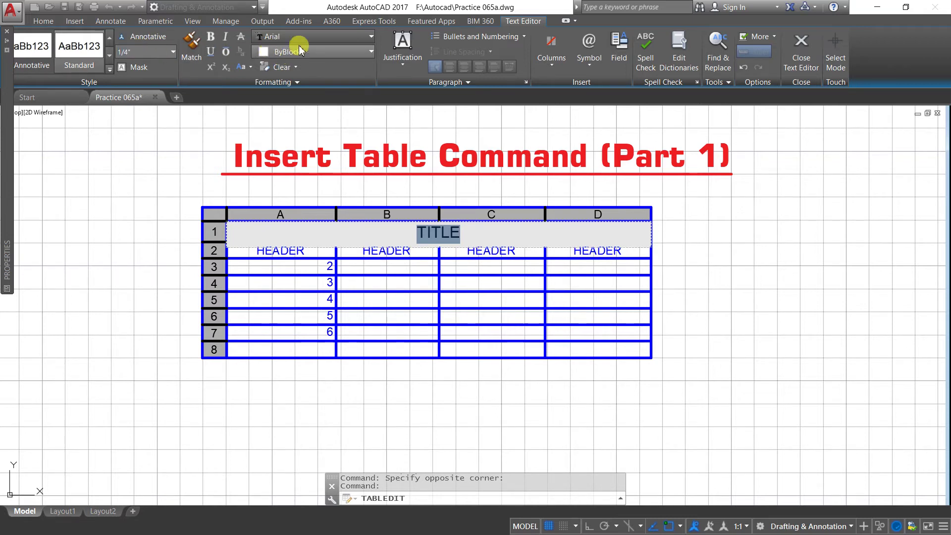
{"action": "left_click", "coordinate": [212, 37]}
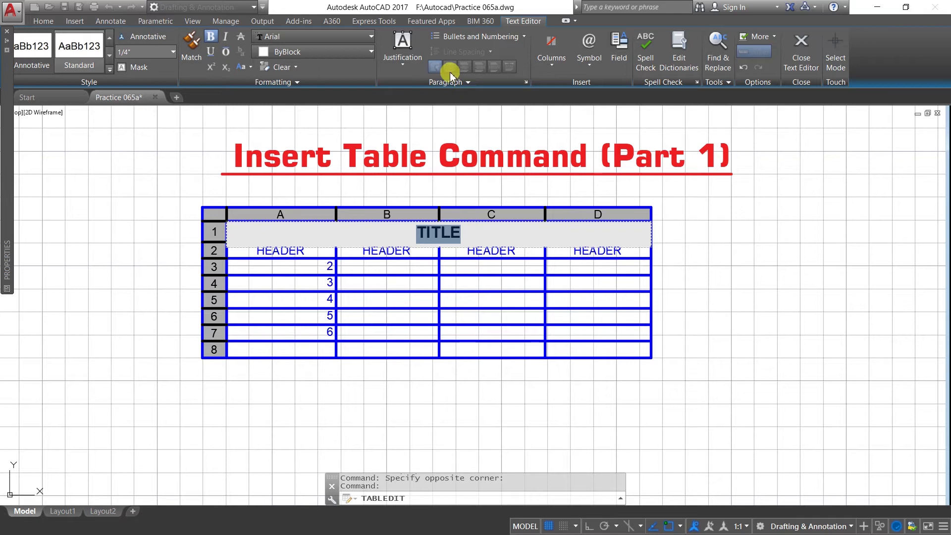
{"action": "left_click", "coordinate": [347, 234]}
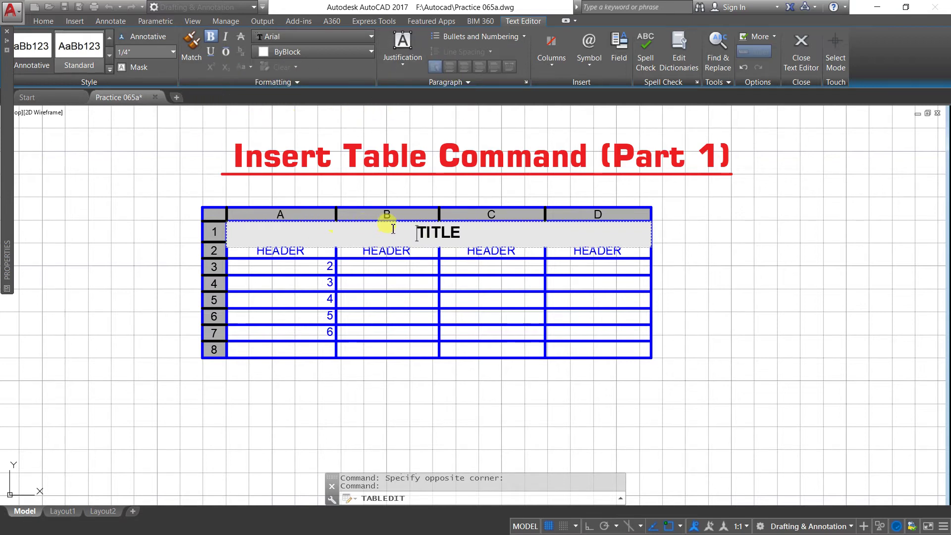
{"action": "double_click", "coordinate": [424, 229]}
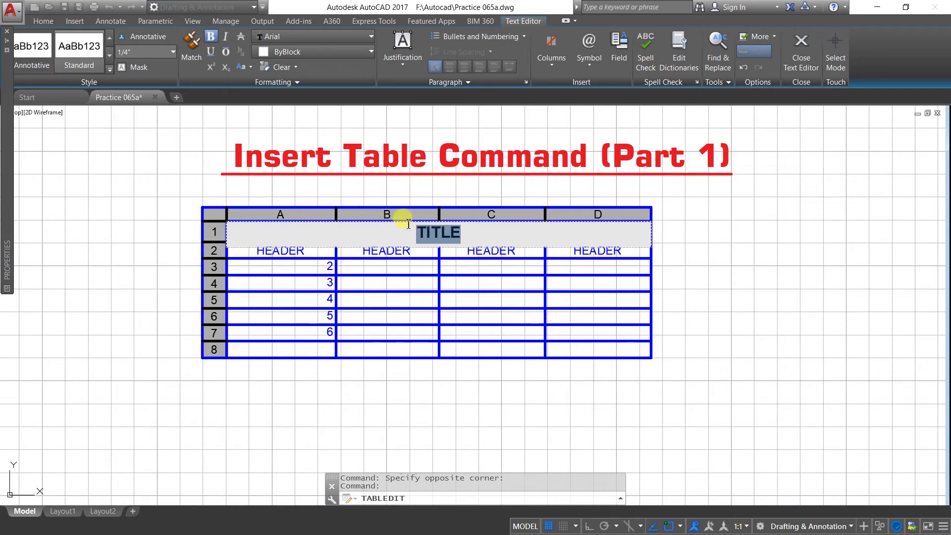
{"action": "left_click", "coordinate": [287, 206]}
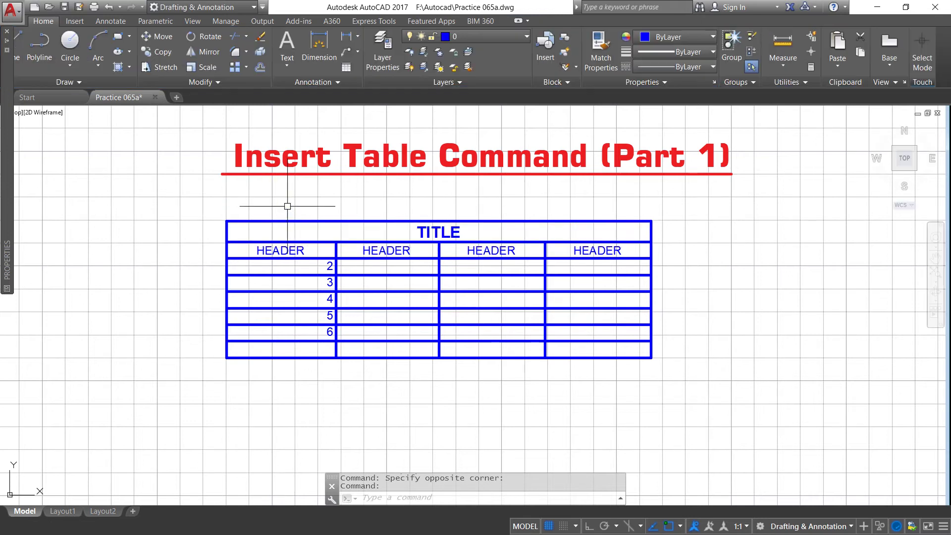
{"action": "left_click", "coordinate": [277, 219]}
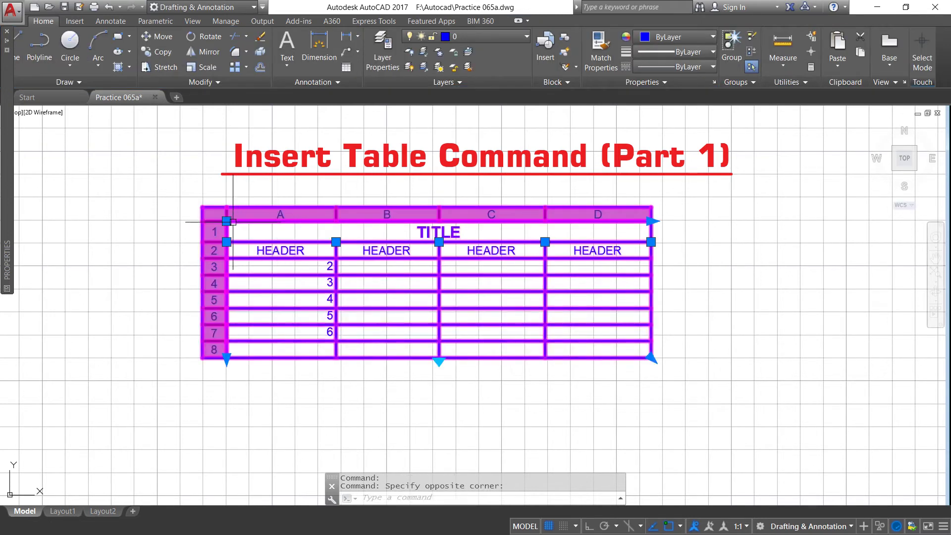
{"action": "left_click", "coordinate": [239, 223]}
{"action": "double_click", "coordinate": [239, 223]}
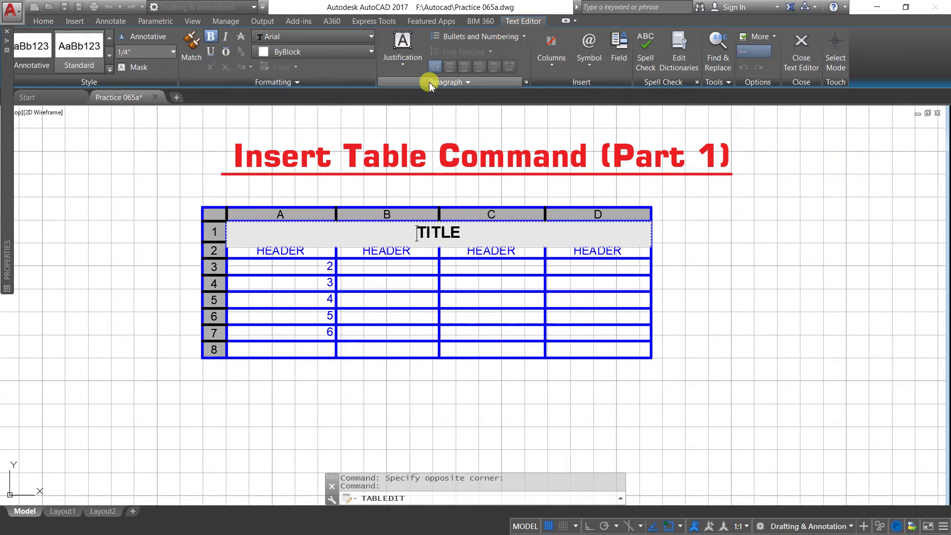
{"action": "left_click", "coordinate": [393, 267]}
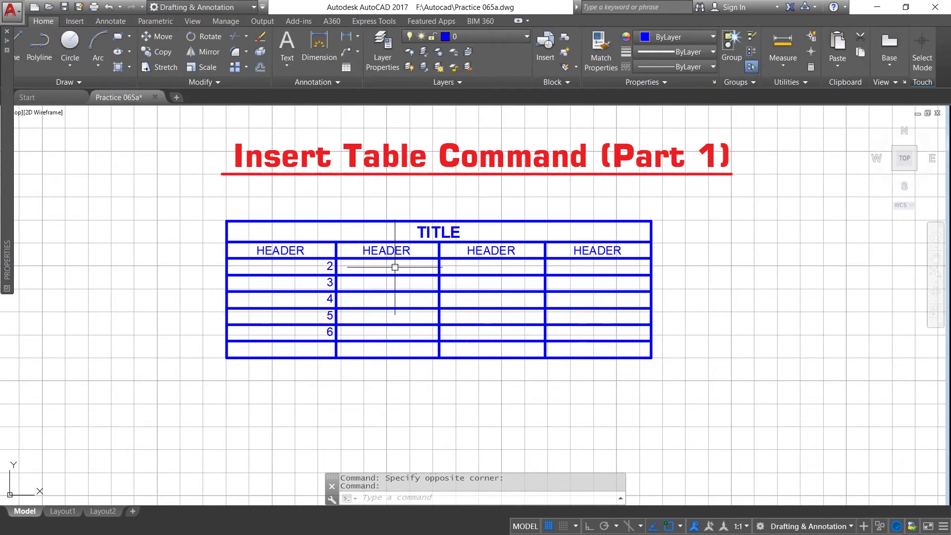
{"action": "left_click", "coordinate": [394, 267]}
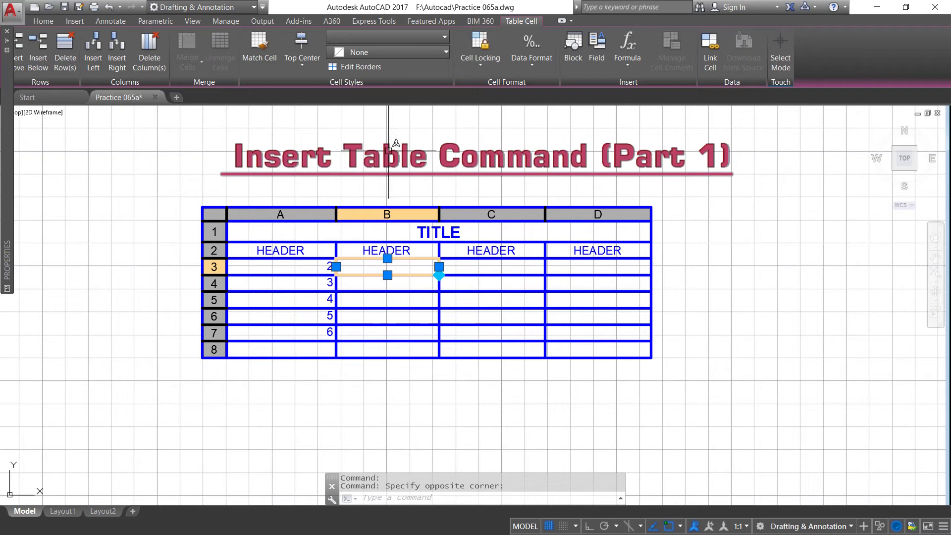
{"action": "key", "text": "Escape"}
{"action": "key", "text": "Escape"}
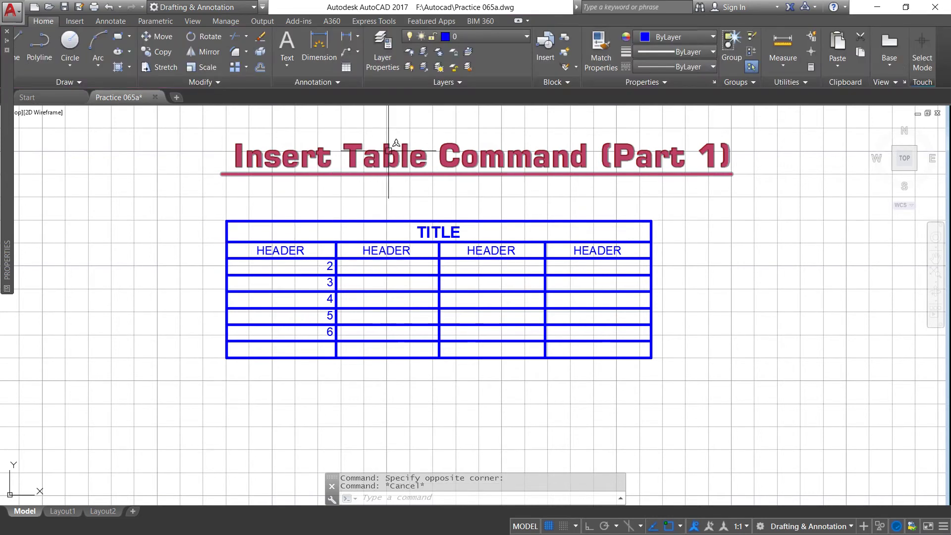
{"action": "left_click", "coordinate": [247, 222]}
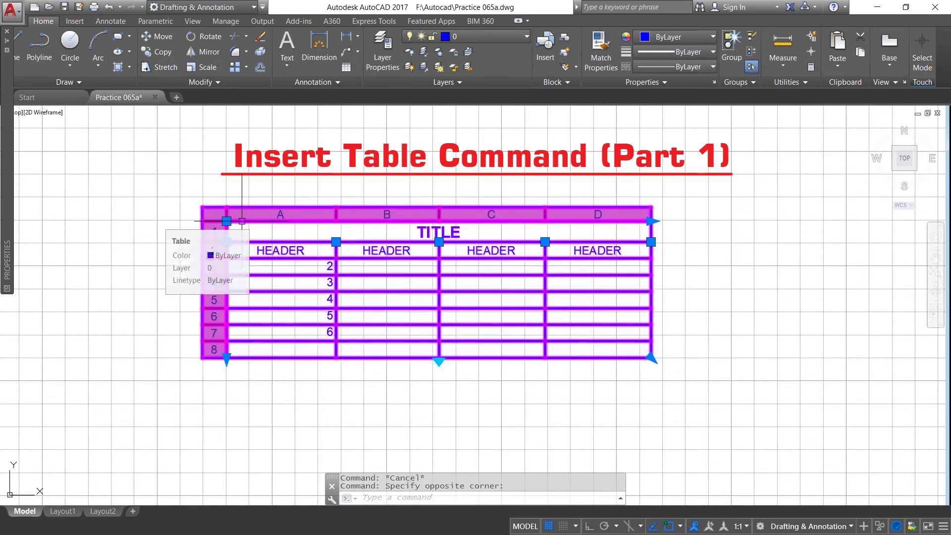
{"action": "double_click", "coordinate": [242, 221]}
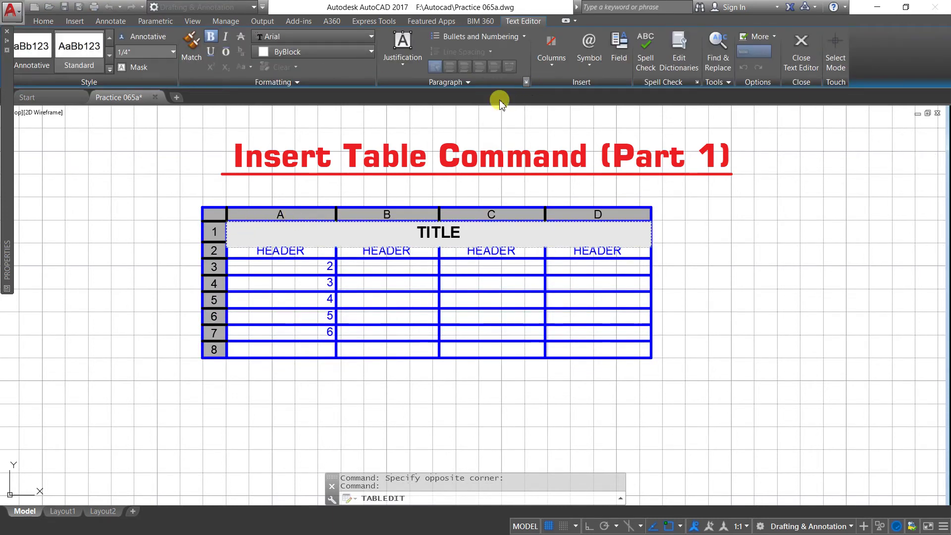
{"action": "left_click", "coordinate": [203, 207]}
{"action": "left_click", "coordinate": [227, 222]}
{"action": "key", "text": "Escape"}
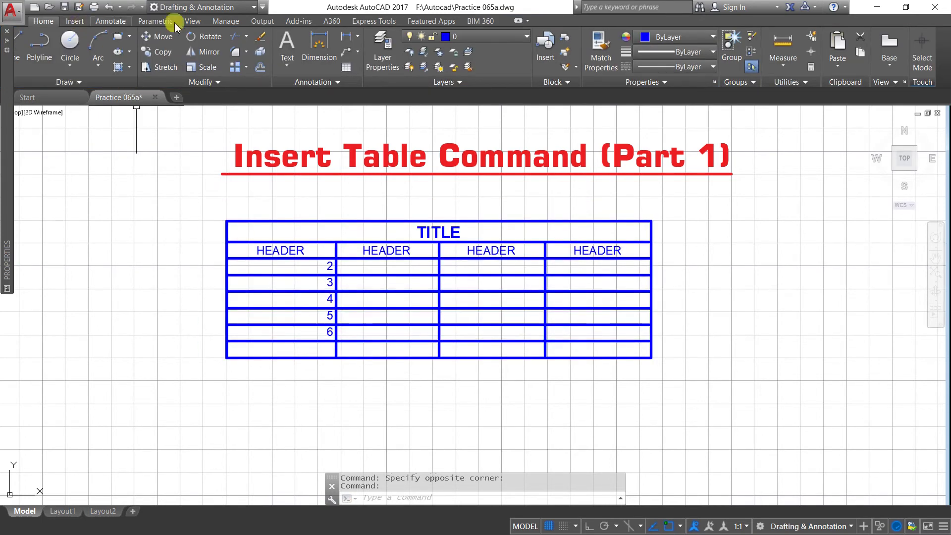
Open the Table Style manager via Manage Table Styles in the Annotate tab's style list.
{"action": "left_click", "coordinate": [115, 20]}
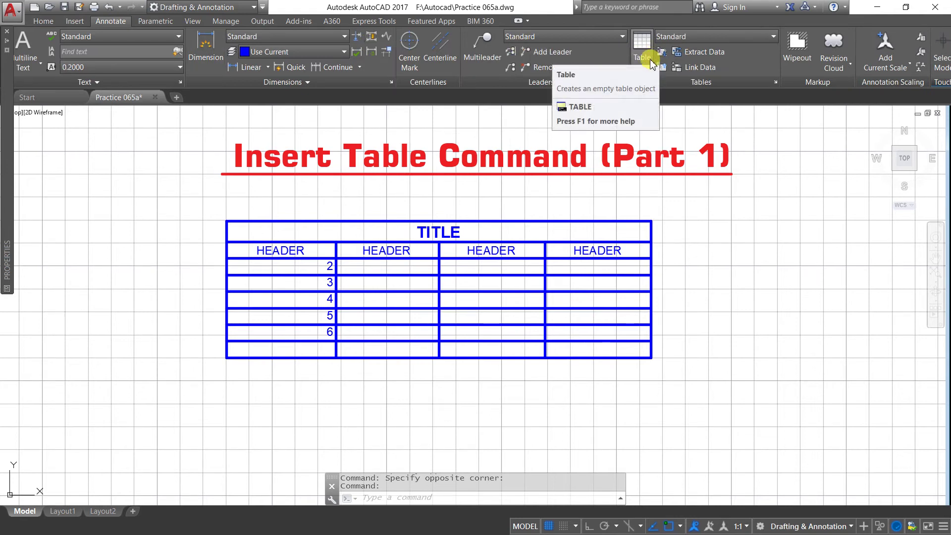
{"action": "left_click", "coordinate": [775, 82]}
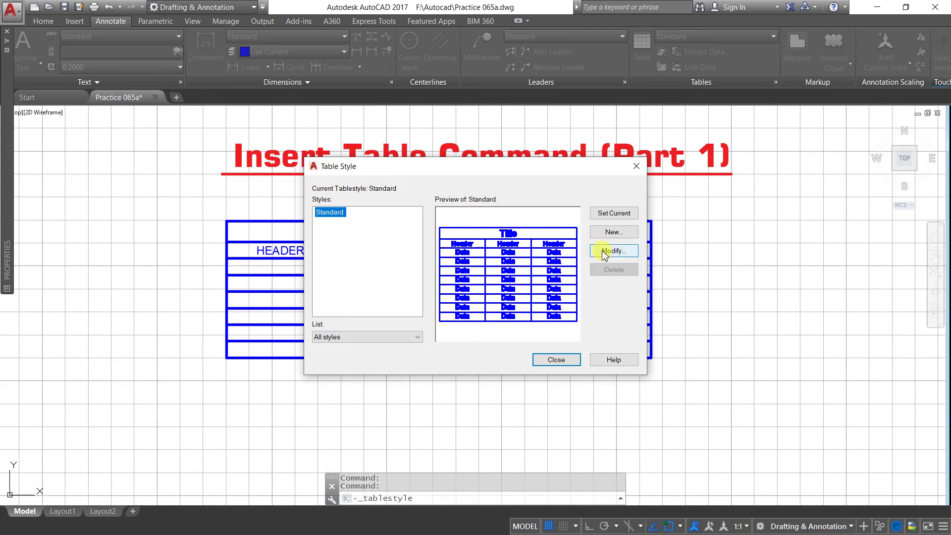
{"action": "left_click", "coordinate": [573, 358]}
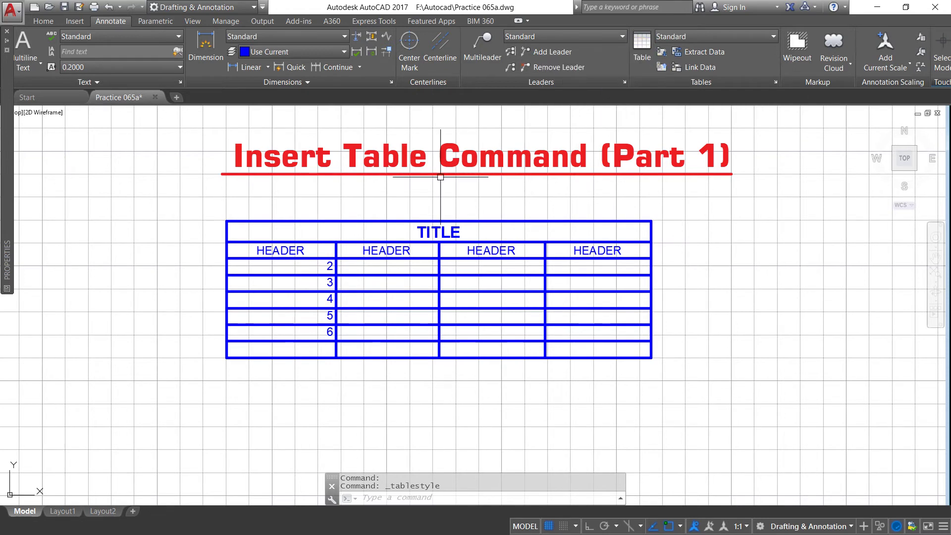
{"action": "left_click", "coordinate": [774, 39]}
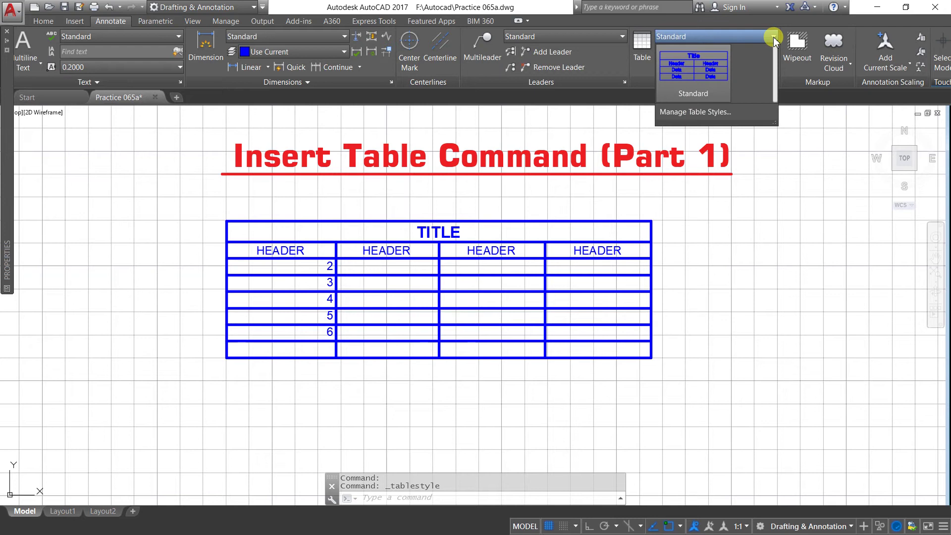
{"action": "left_click", "coordinate": [685, 112]}
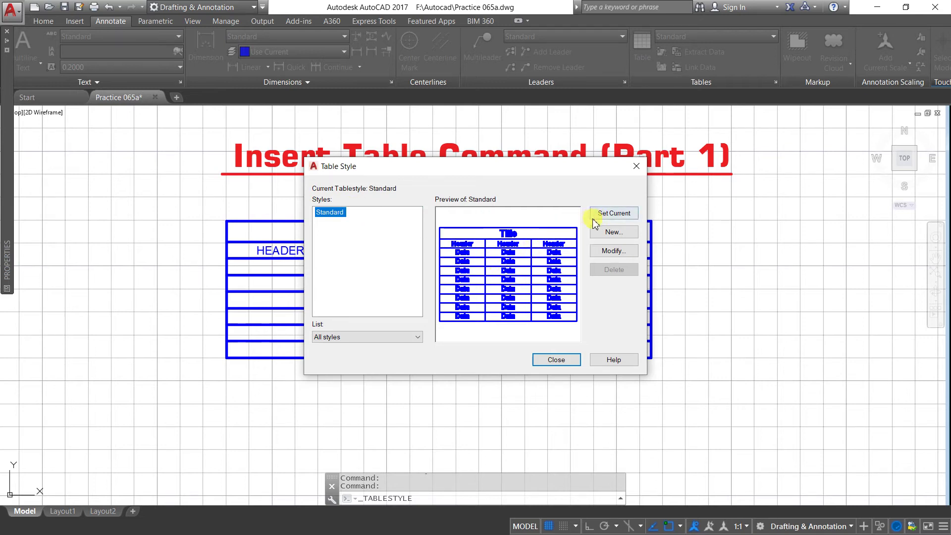
Modify the Standard style to start from the drawn table with table direction Up.
{"action": "left_click", "coordinate": [610, 251]}
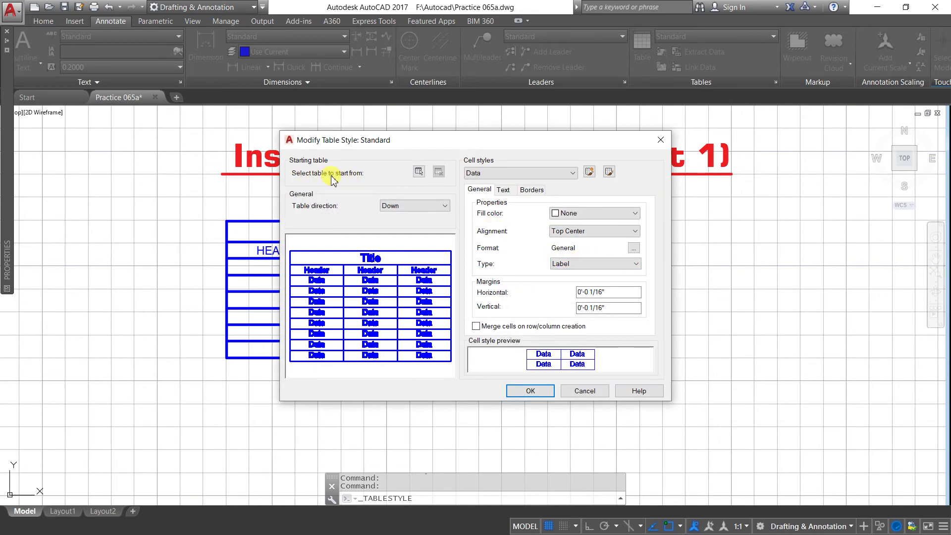
{"action": "left_click", "coordinate": [418, 173]}
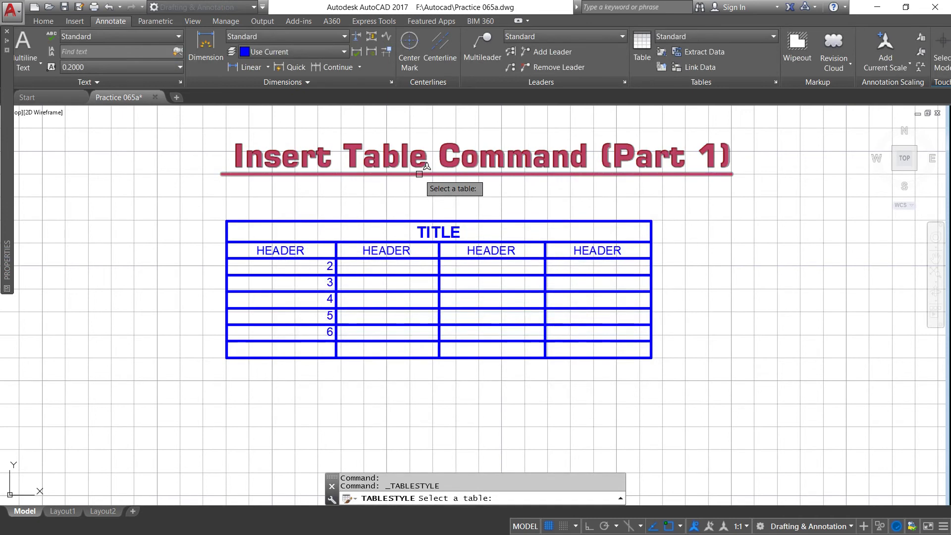
{"action": "scroll", "coordinate": [344, 198], "scroll_direction": "down", "scroll_amount": 2}
{"action": "scroll", "coordinate": [344, 198], "scroll_direction": "down", "scroll_amount": 2}
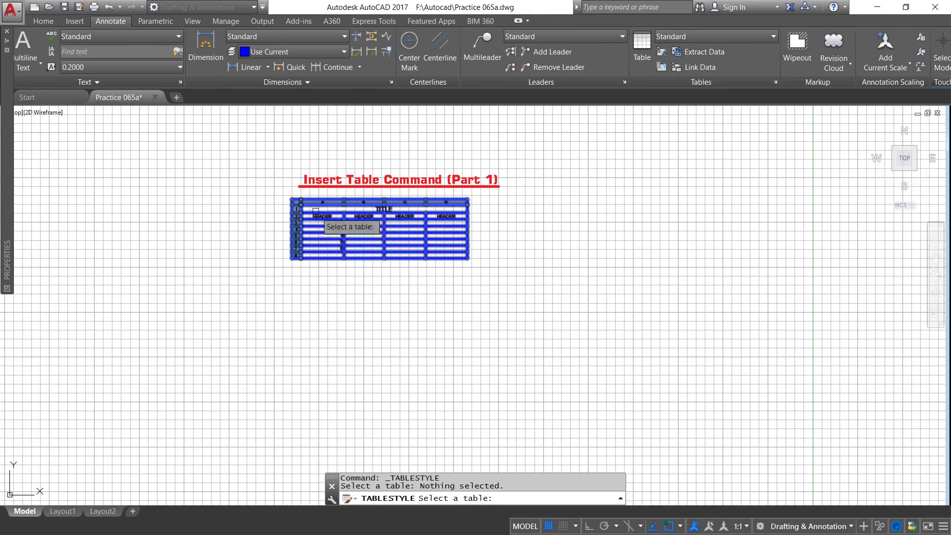
{"action": "scroll", "coordinate": [316, 210], "scroll_direction": "up", "scroll_amount": 2}
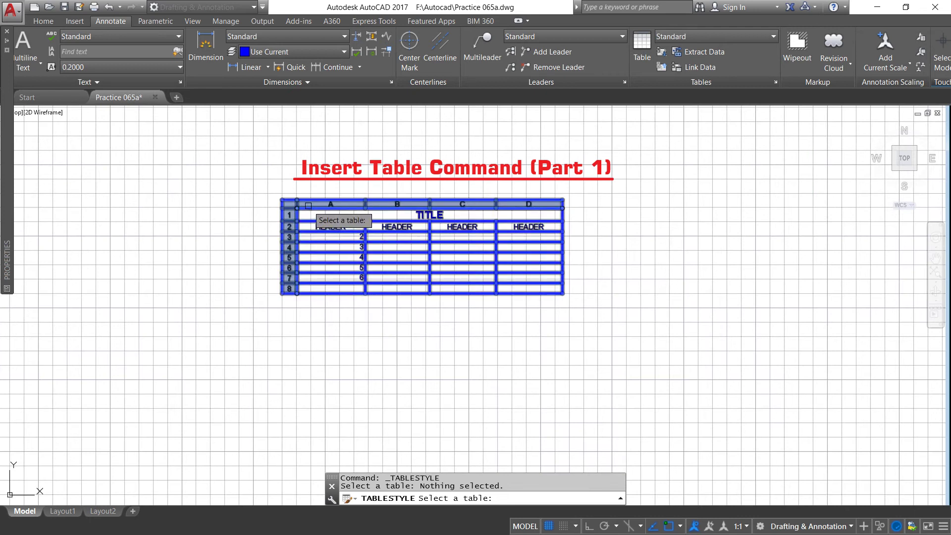
{"action": "left_click", "coordinate": [308, 205]}
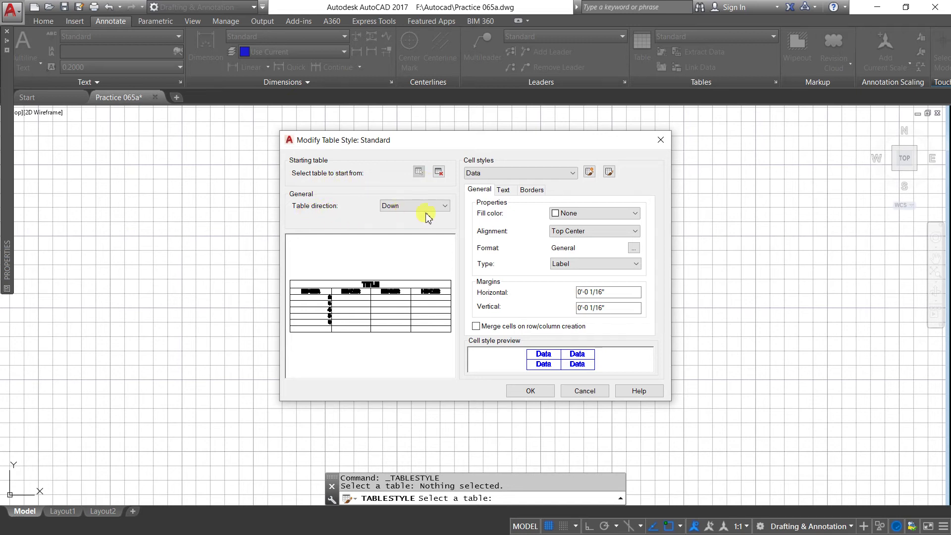
{"action": "left_click", "coordinate": [445, 206]}
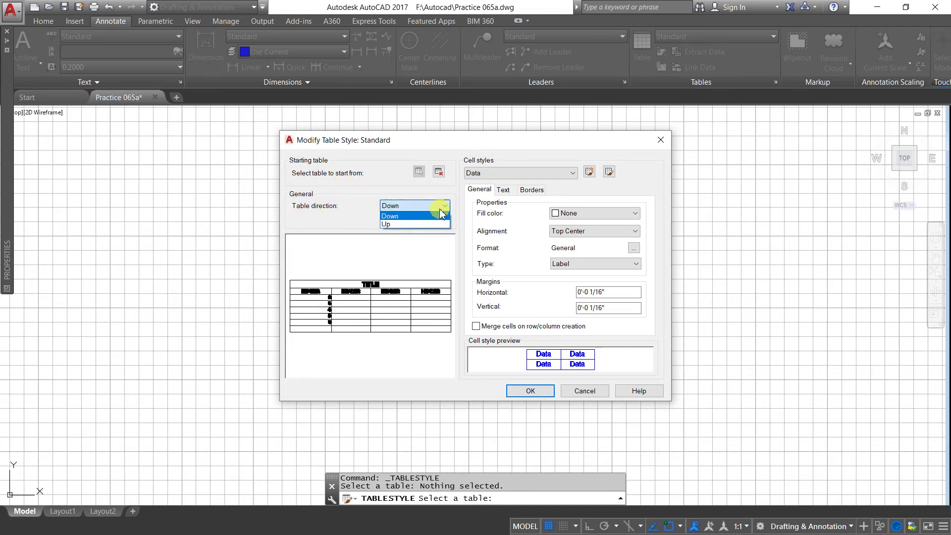
{"action": "left_click", "coordinate": [423, 225]}
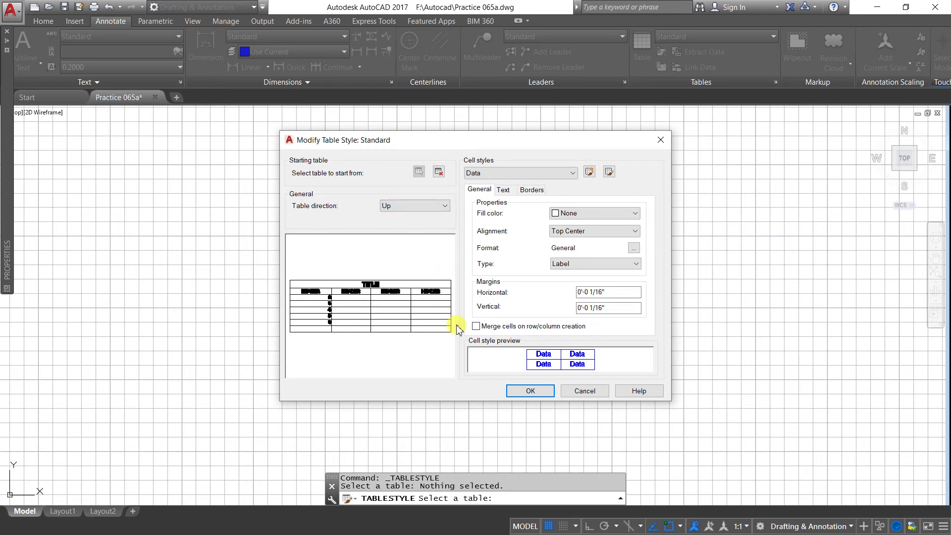
{"action": "left_click", "coordinate": [525, 390]}
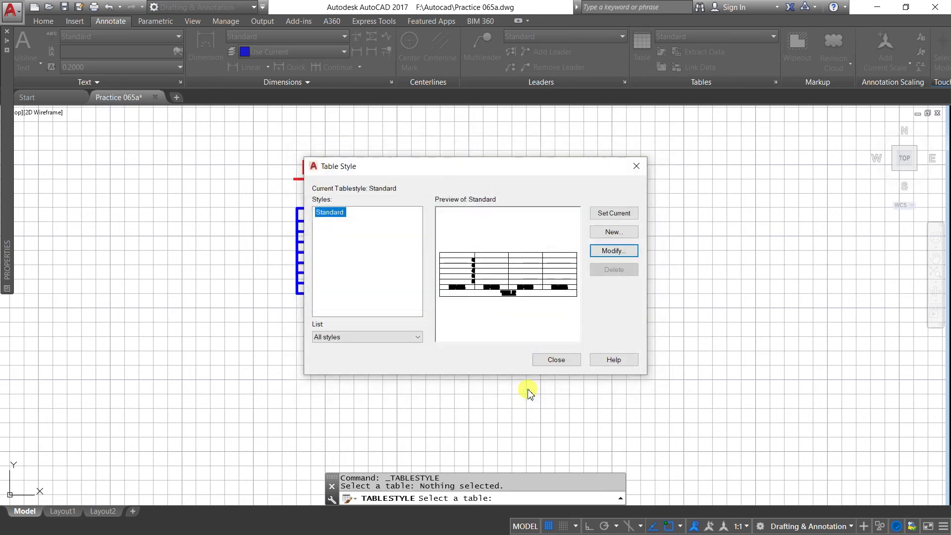
{"action": "left_click", "coordinate": [556, 360]}
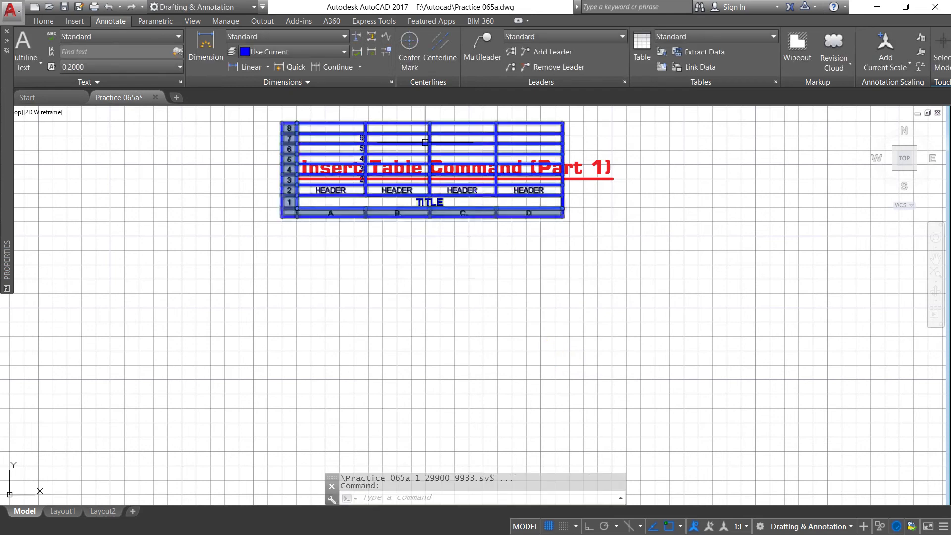
{"action": "left_click", "coordinate": [43, 21]}
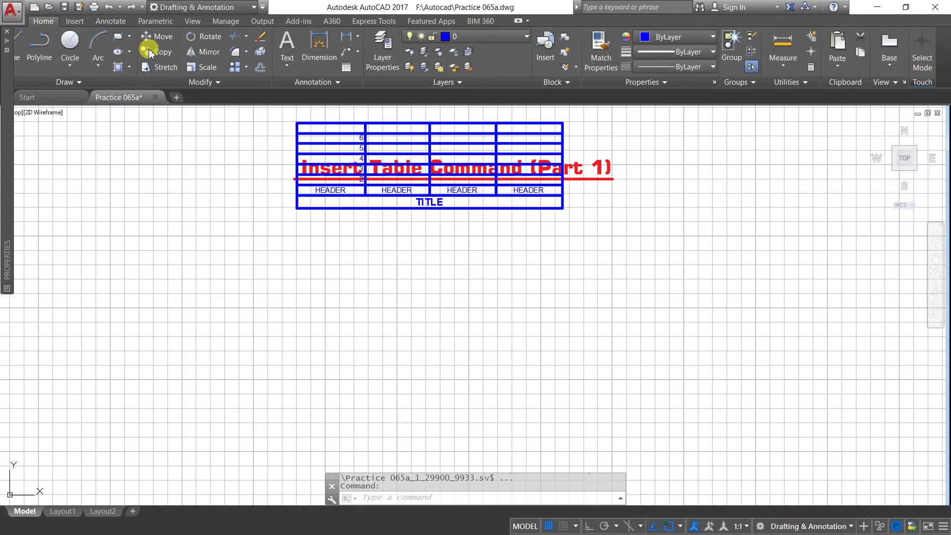
Move the table down below the Insert Table Command (Part 1) heading.
{"action": "left_click", "coordinate": [163, 37]}
{"action": "left_click", "coordinate": [298, 203]}
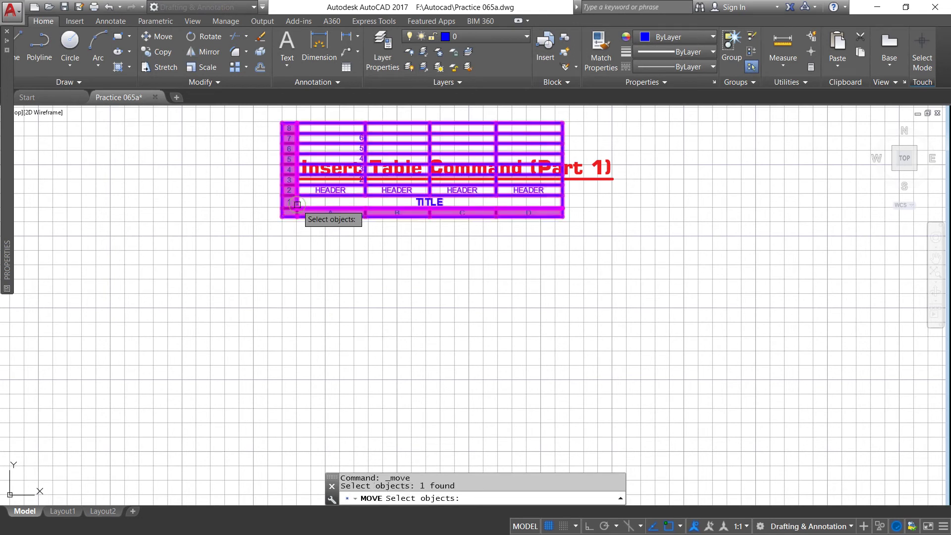
{"action": "key", "text": "Return"}
{"action": "left_click", "coordinate": [239, 194]}
{"action": "left_click", "coordinate": [239, 335]}
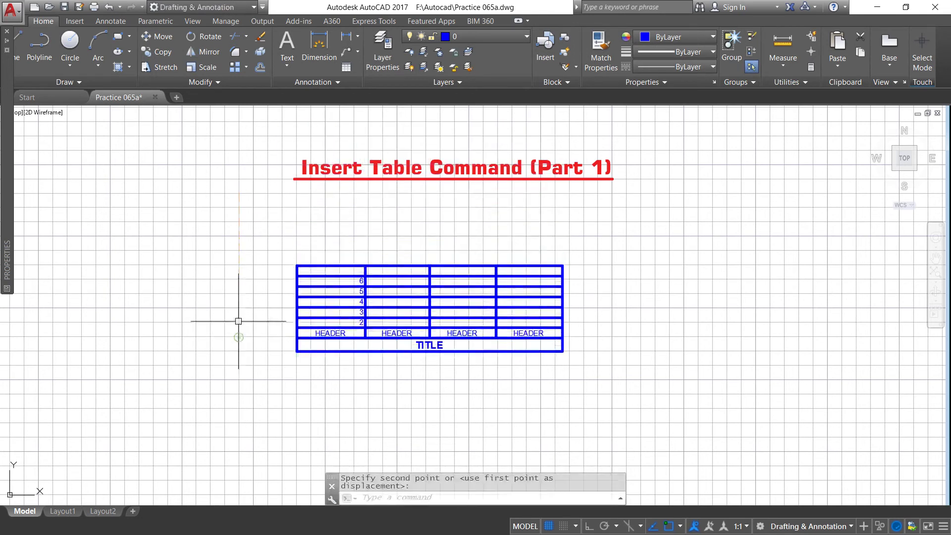
{"action": "scroll", "coordinate": [403, 372], "scroll_direction": "up", "scroll_amount": 2}
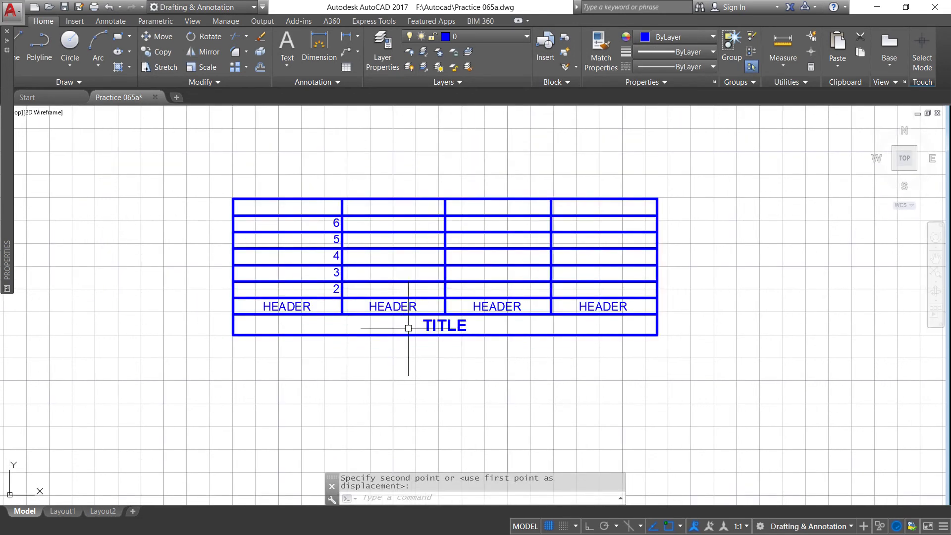
Select the table and re-edit its TITLE cell text in place.
{"action": "left_click", "coordinate": [398, 337]}
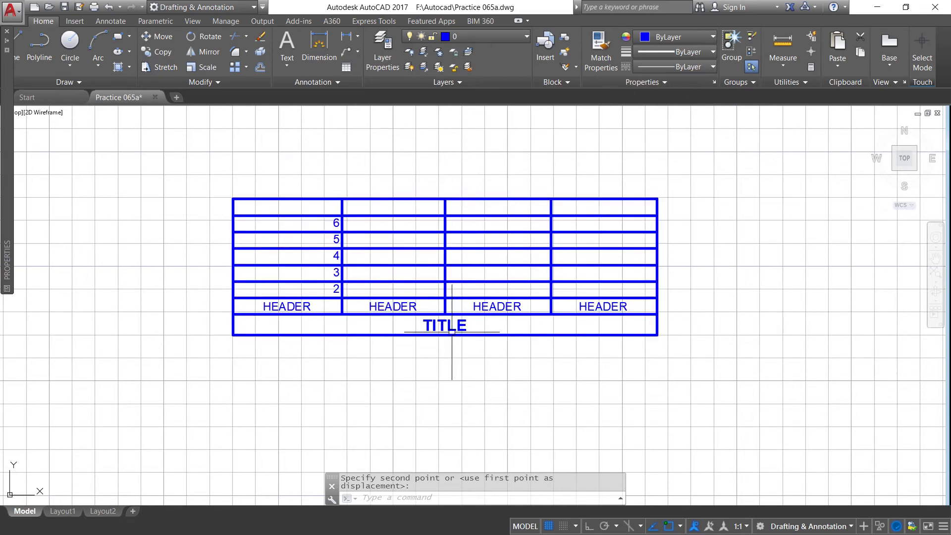
{"action": "left_click", "coordinate": [448, 297]}
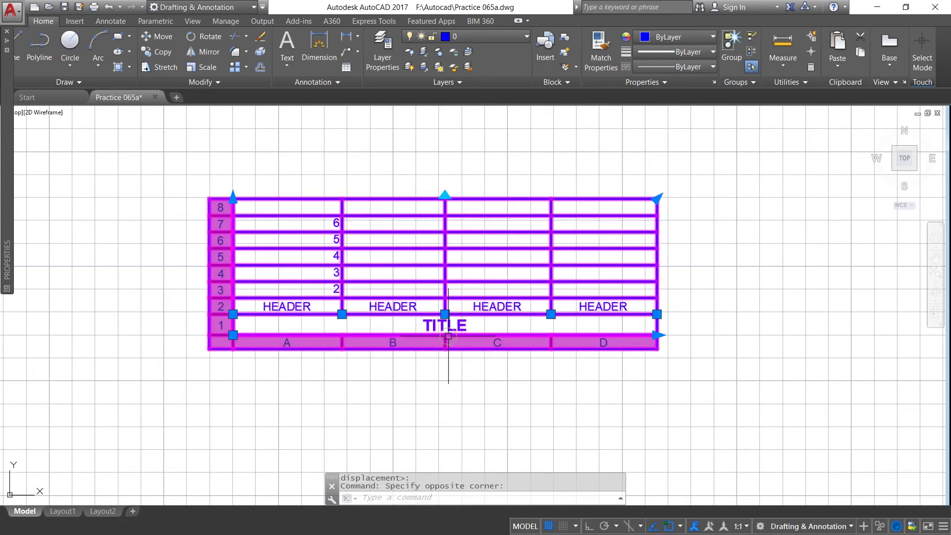
{"action": "left_click", "coordinate": [470, 316]}
{"action": "key", "text": "Delete"}
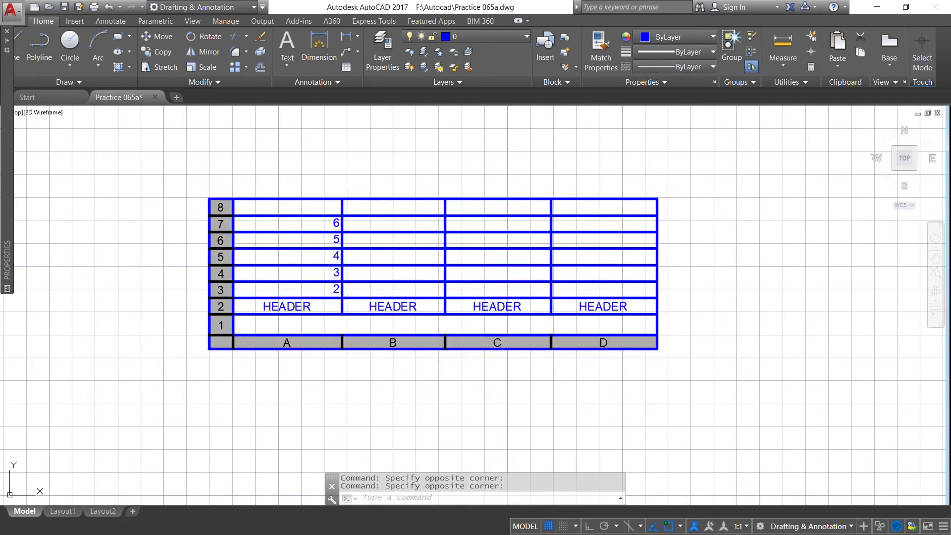
{"action": "double_click", "coordinate": [468, 336]}
{"action": "type", "text": "TITLE"}
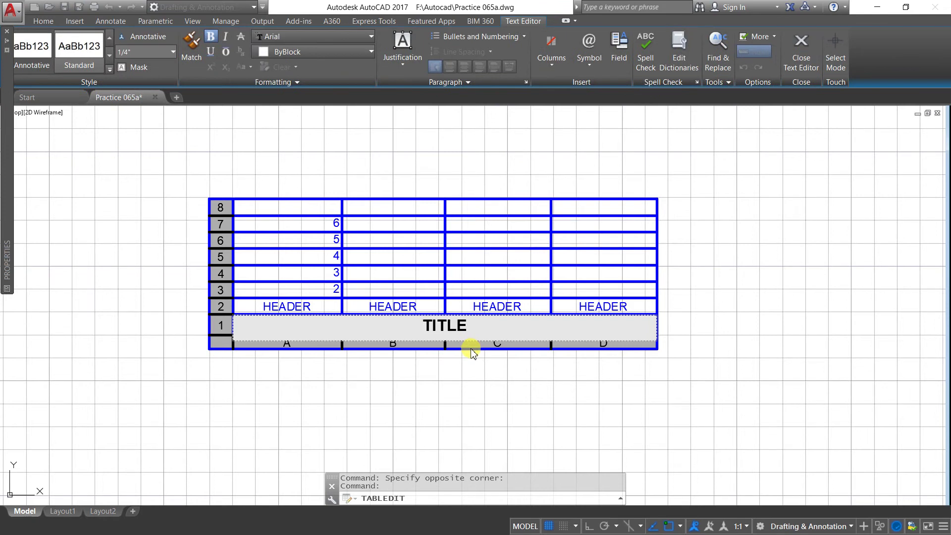
{"action": "left_click", "coordinate": [471, 353]}
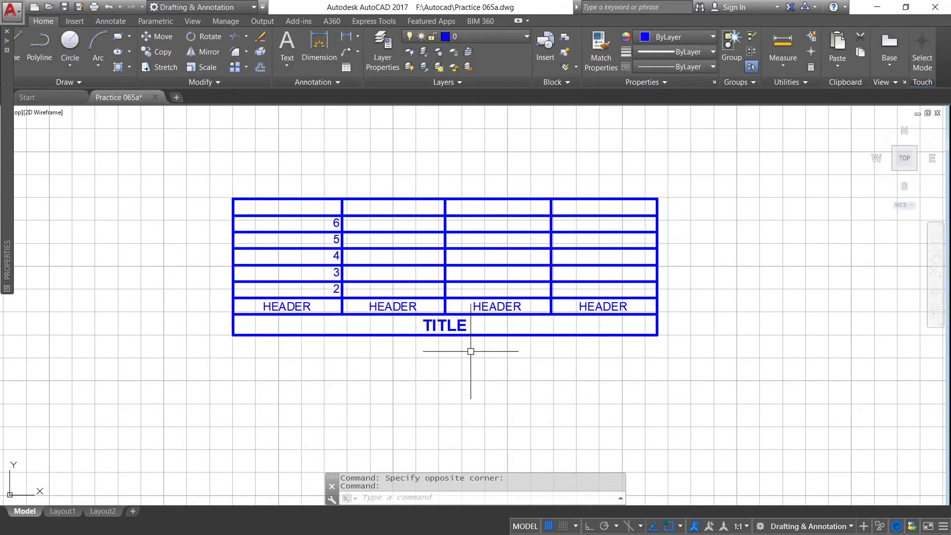
{"action": "left_click", "coordinate": [470, 337]}
{"action": "key", "text": "Escape"}
{"action": "left_click", "coordinate": [257, 198]}
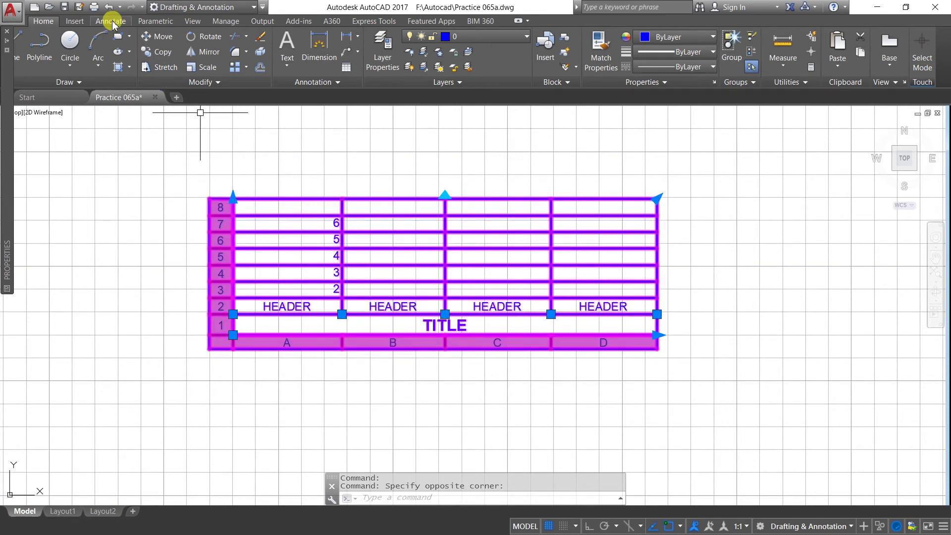
Set the Standard table style's Table direction to Down so TITLE sits on top.
{"action": "left_click", "coordinate": [110, 21]}
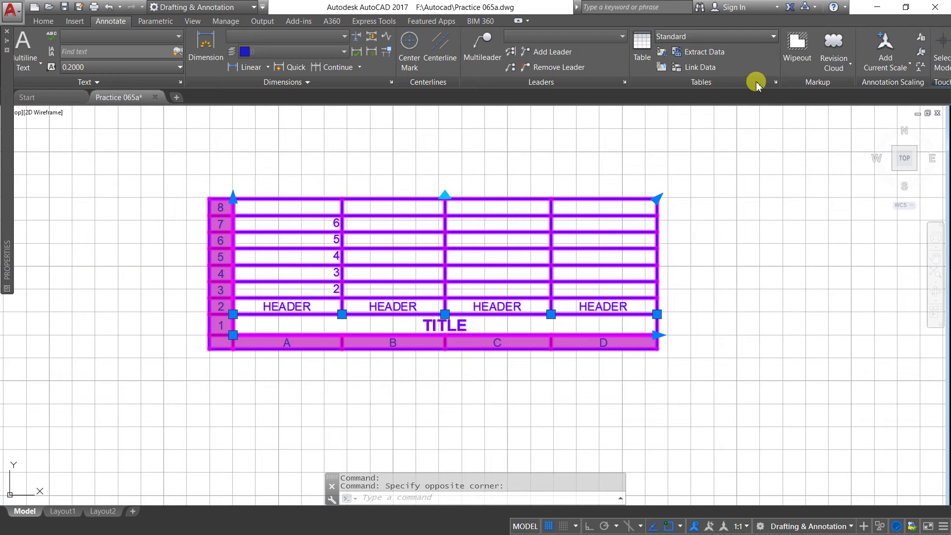
{"action": "left_click", "coordinate": [775, 81]}
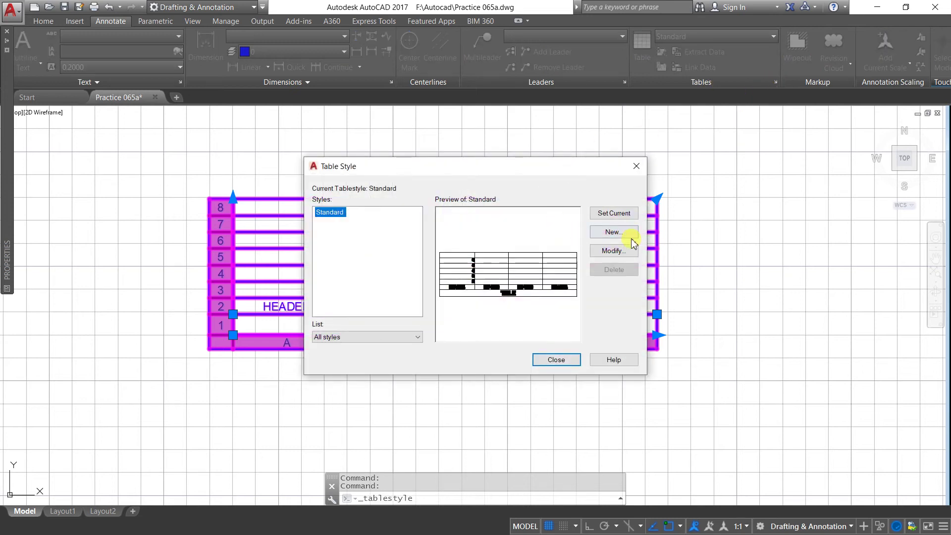
{"action": "left_click", "coordinate": [629, 250]}
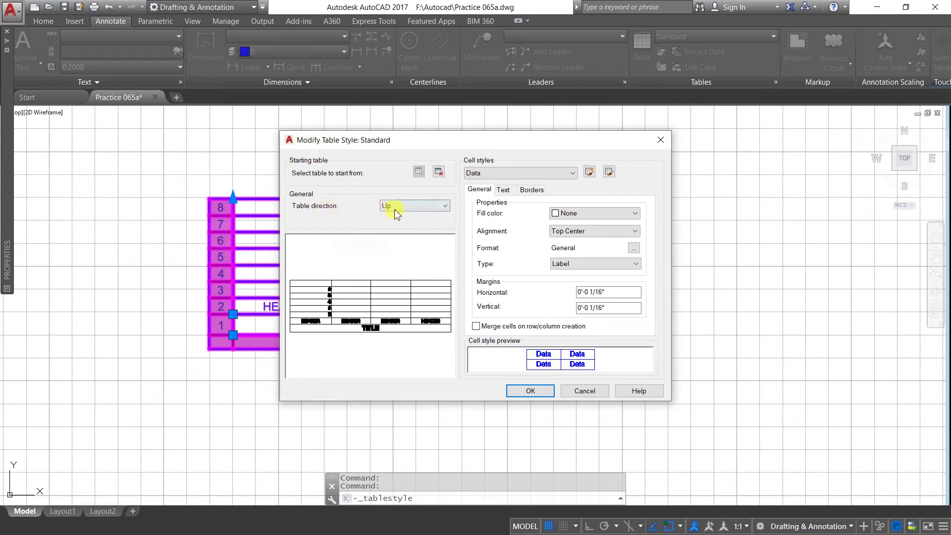
{"action": "left_click", "coordinate": [446, 206]}
{"action": "left_click", "coordinate": [432, 217]}
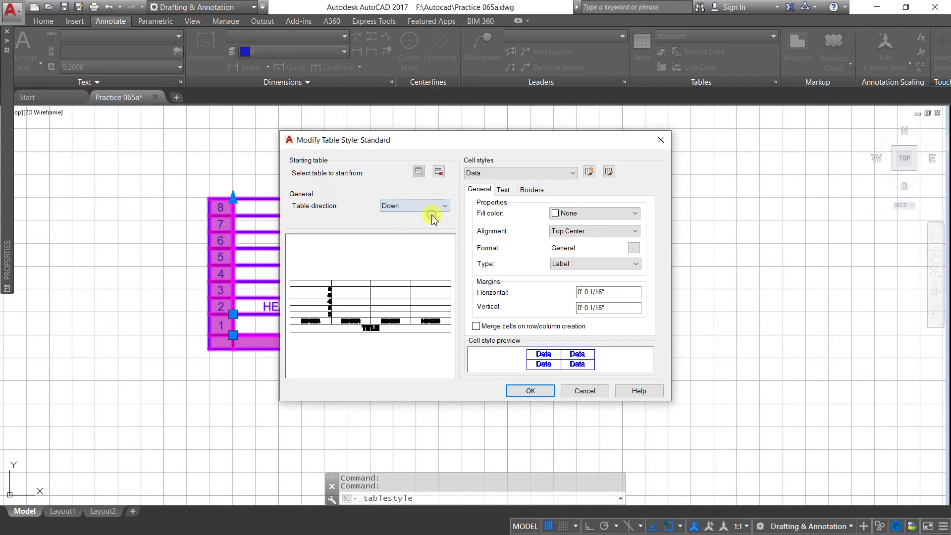
{"action": "left_click", "coordinate": [529, 391]}
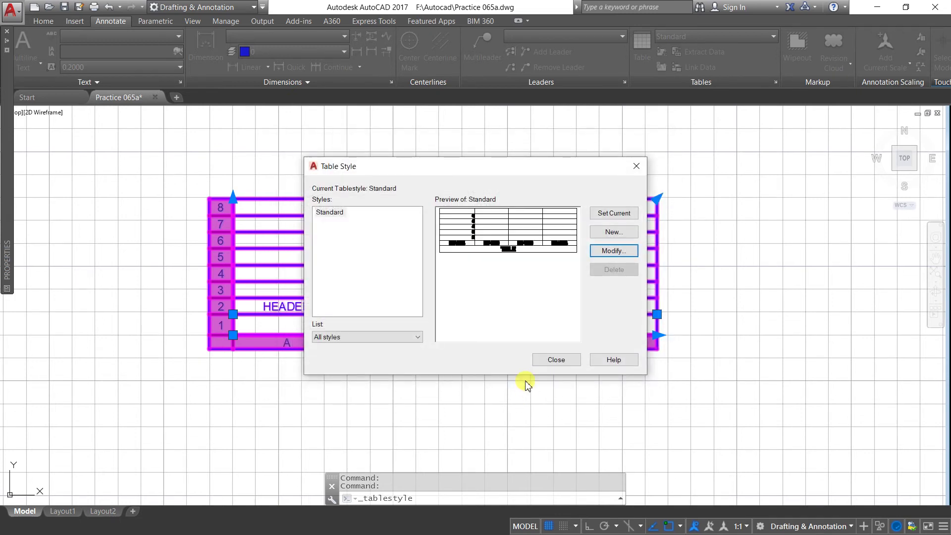
{"action": "left_click", "coordinate": [555, 359]}
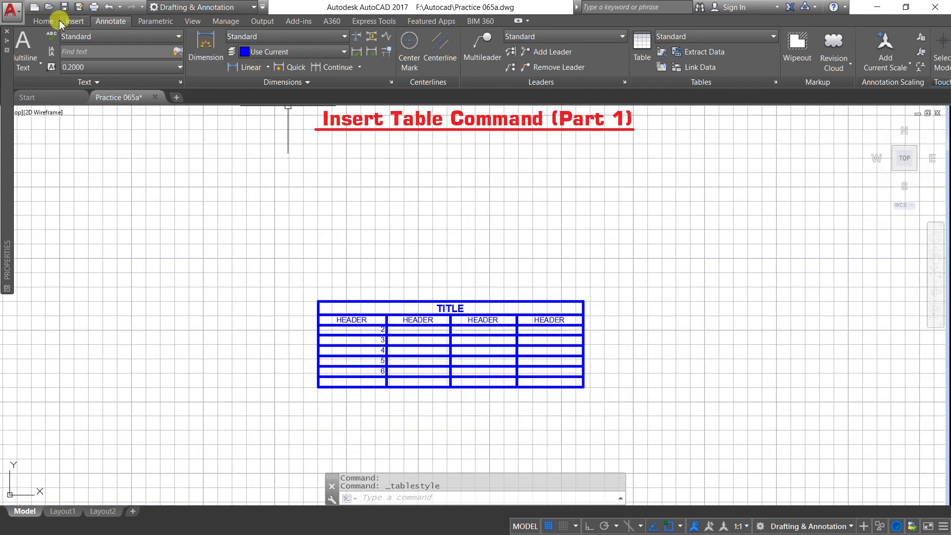
Move the table up and to the left, closer to the heading.
{"action": "left_click", "coordinate": [44, 22]}
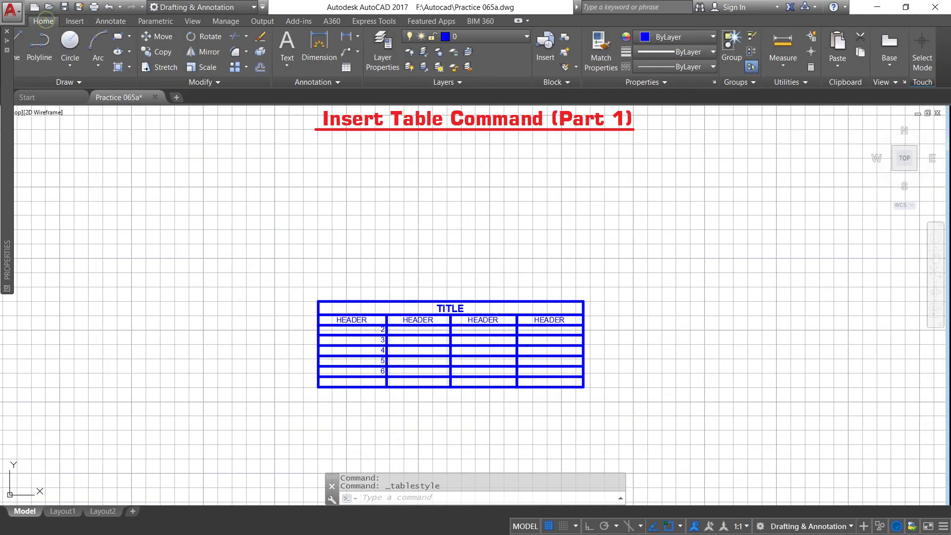
{"action": "left_click", "coordinate": [158, 36]}
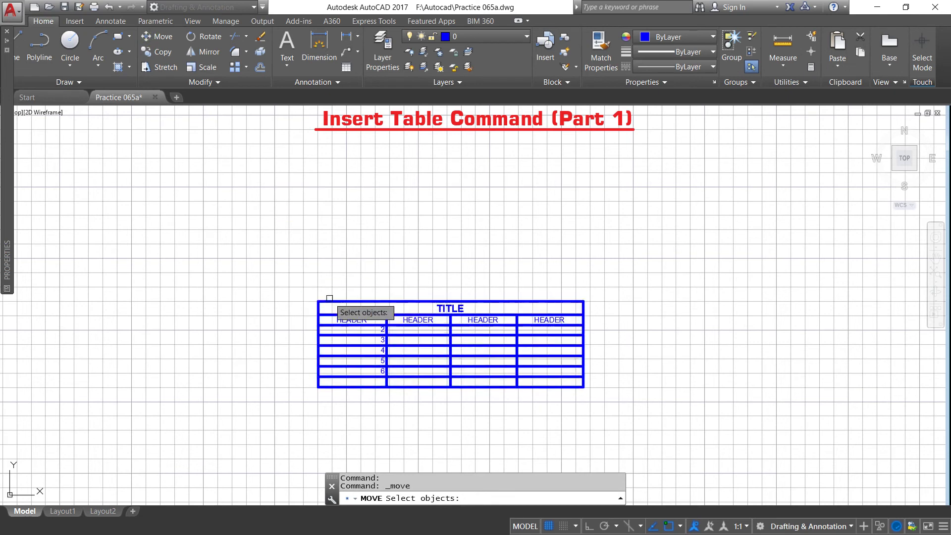
{"action": "left_click", "coordinate": [331, 300]}
{"action": "key", "text": "Return"}
{"action": "left_click", "coordinate": [320, 273]}
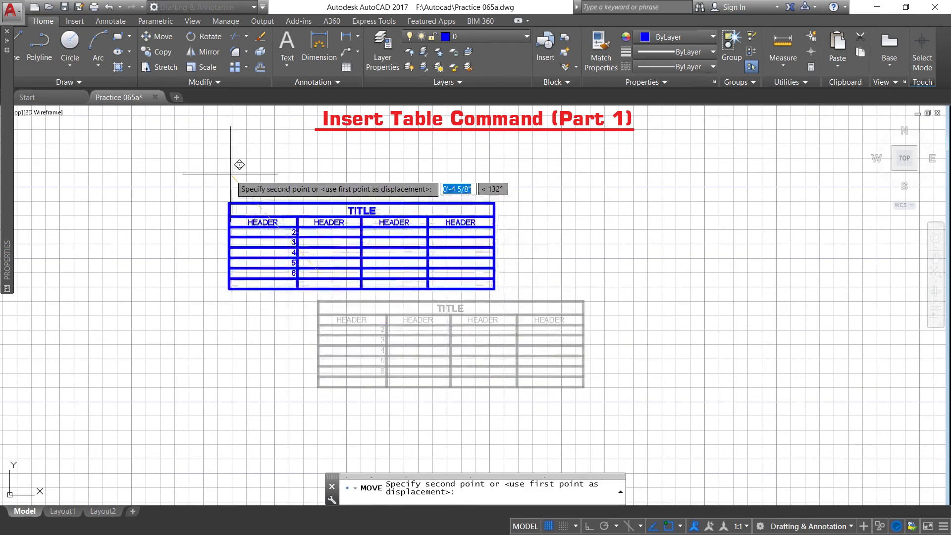
{"action": "scroll", "coordinate": [241, 210], "scroll_direction": "up", "scroll_amount": 2}
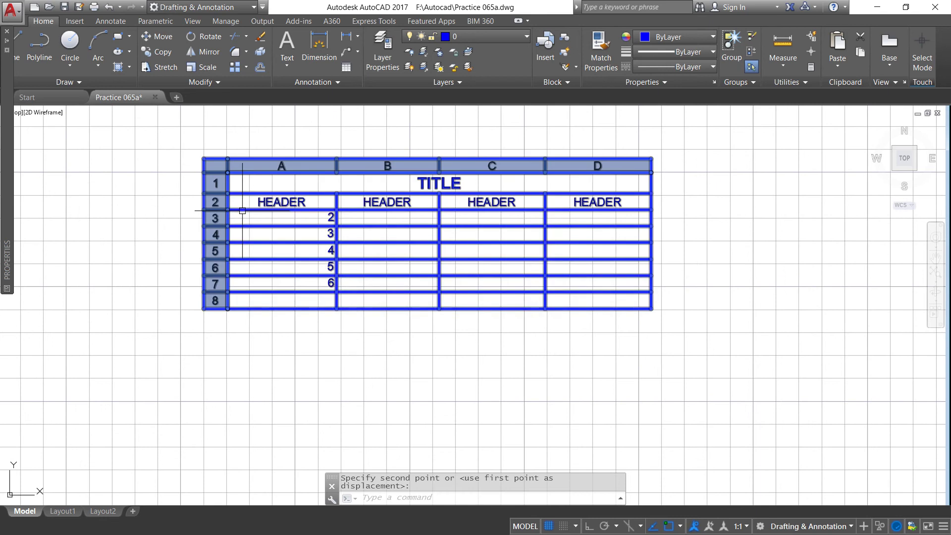
{"action": "key", "text": "Escape"}
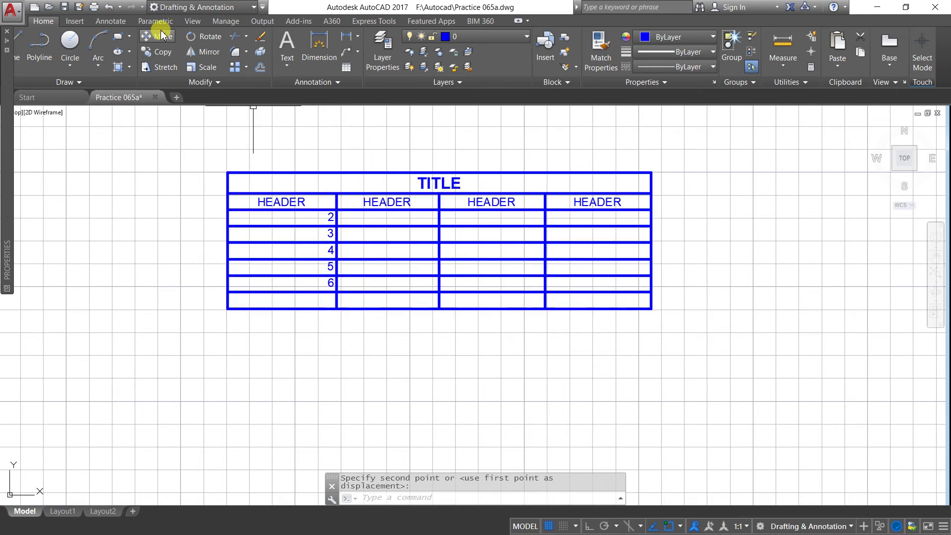
{"action": "left_click", "coordinate": [112, 21]}
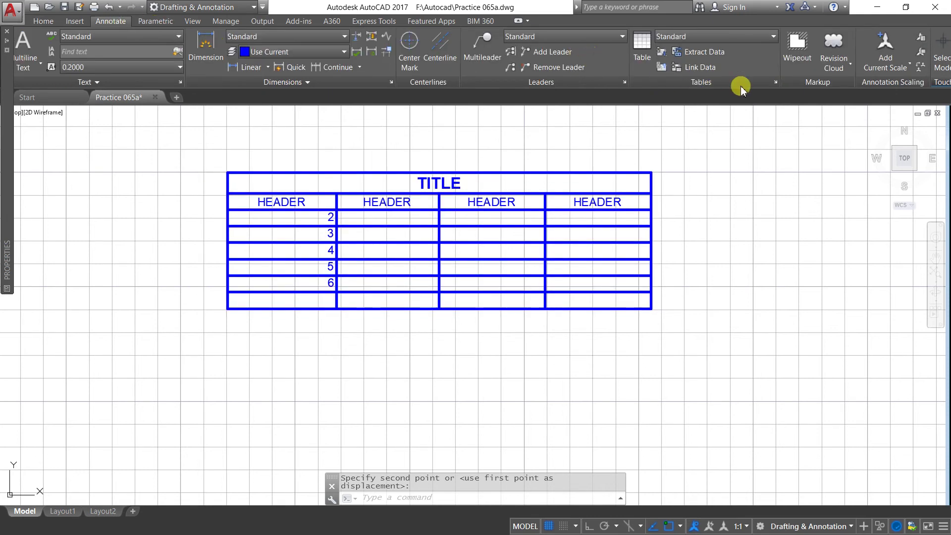
Give the Standard style's Data cells red text 1" tall at a 90° angle.
{"action": "left_click", "coordinate": [776, 82]}
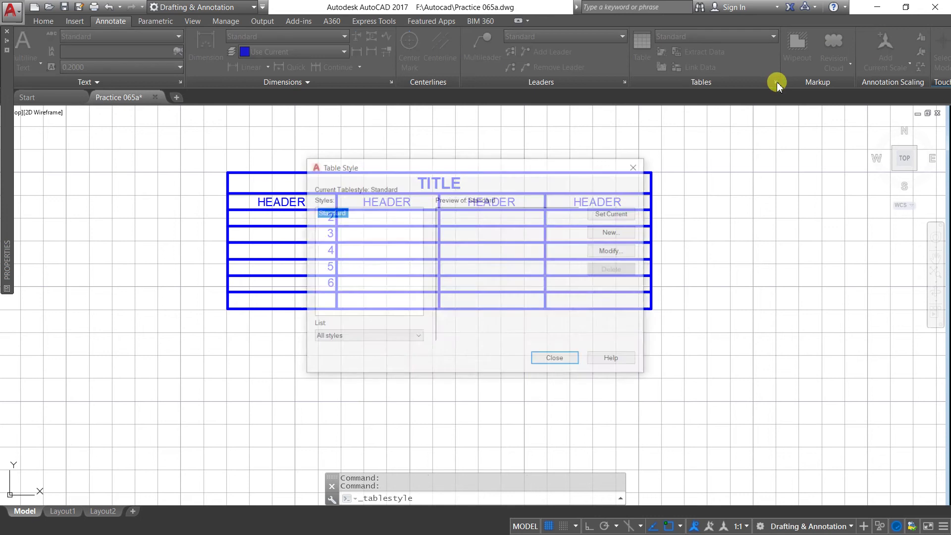
{"action": "left_click", "coordinate": [631, 252]}
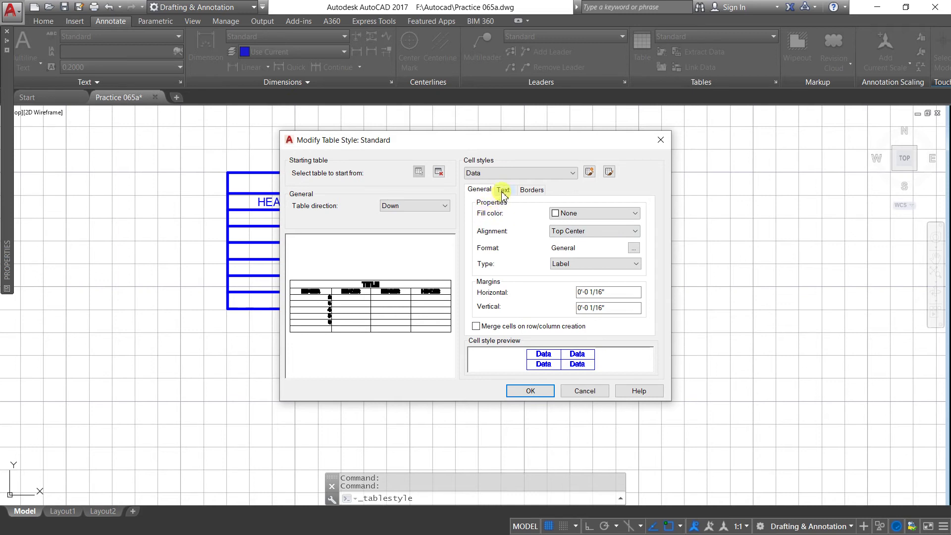
{"action": "left_click", "coordinate": [503, 190]}
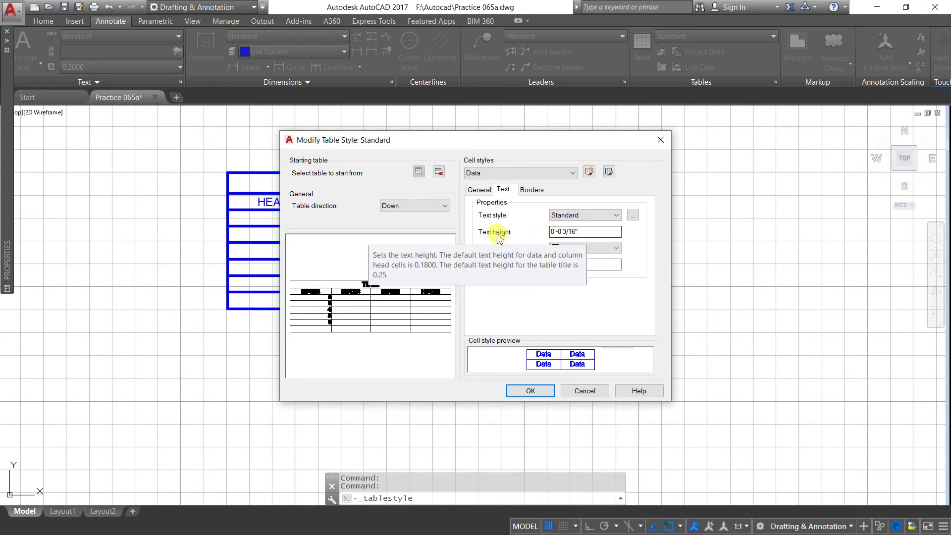
{"action": "left_click_drag", "start_coordinate": [596, 233], "coordinate": [534, 233]}
{"action": "type", "text": "1"}
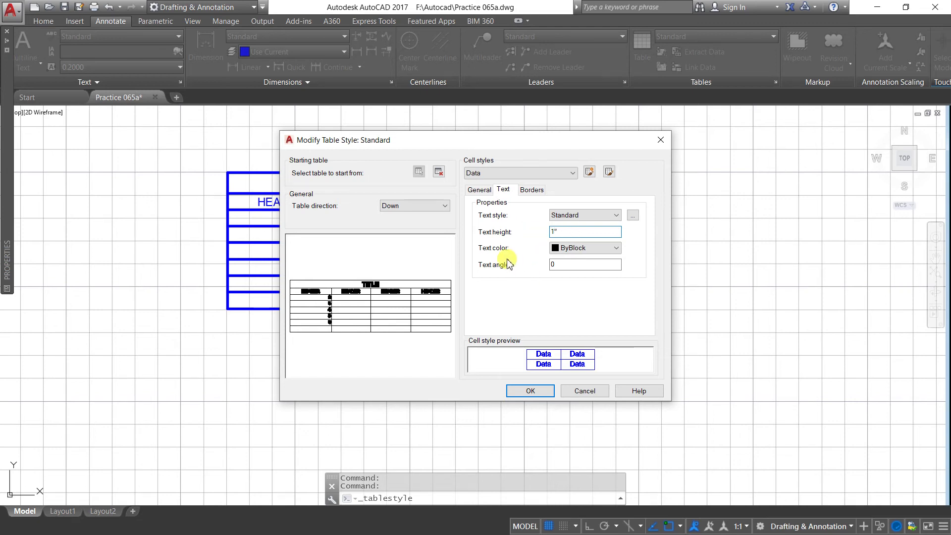
{"action": "left_click", "coordinate": [614, 249]}
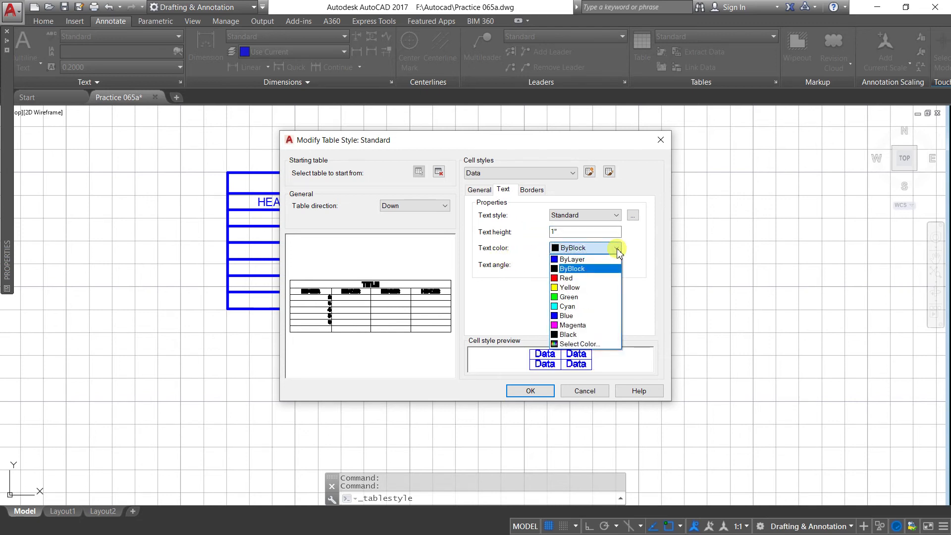
{"action": "left_click", "coordinate": [566, 275]}
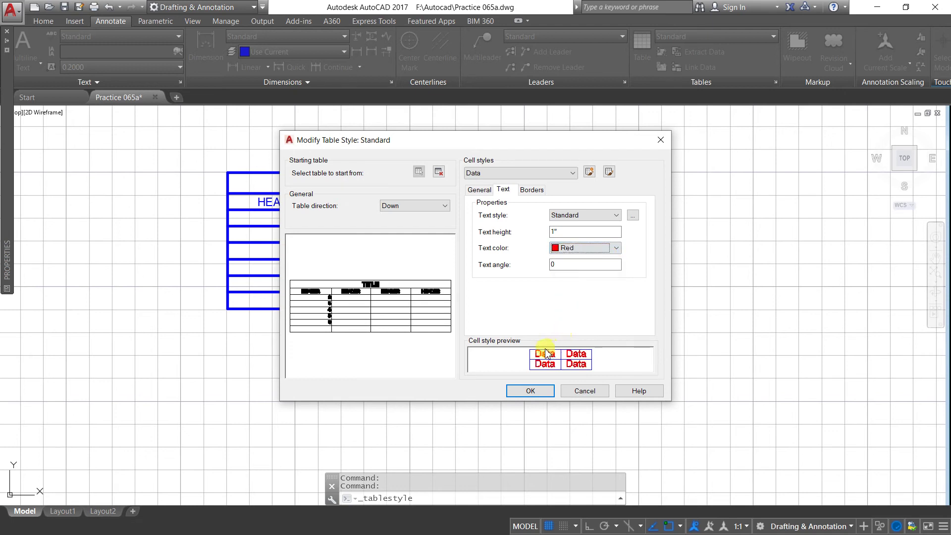
{"action": "double_click", "coordinate": [559, 265]}
{"action": "type", "text": "90"}
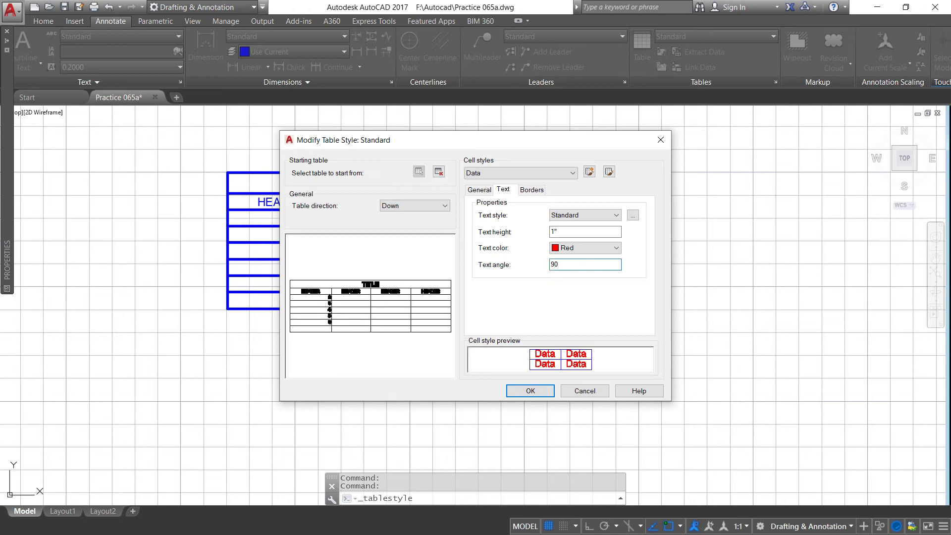
{"action": "left_click", "coordinate": [545, 392]}
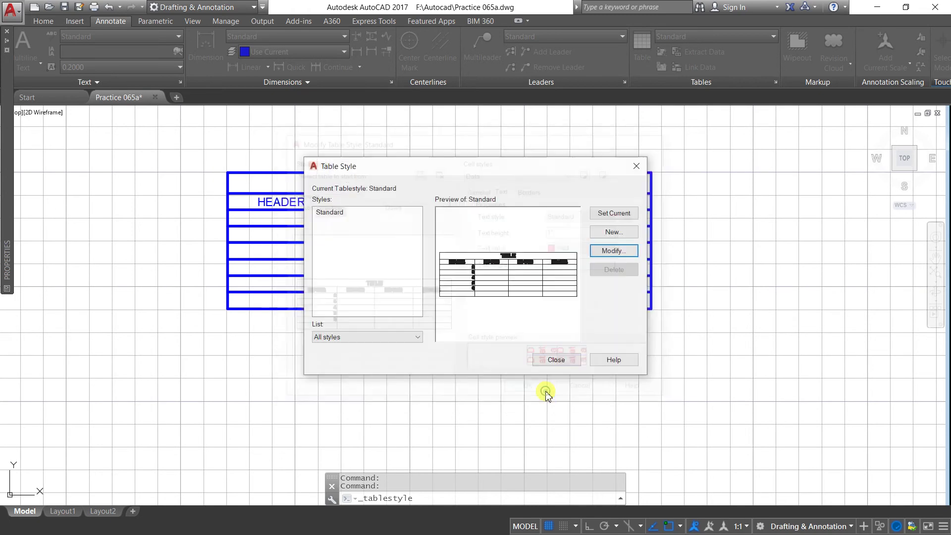
{"action": "left_click", "coordinate": [548, 361]}
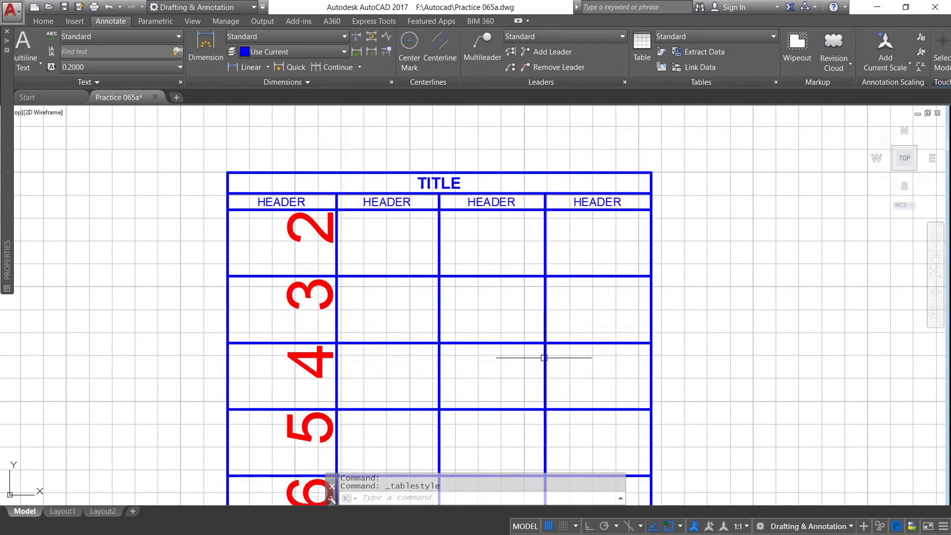
Scroll to the table and select it to review the red sideways numbers.
{"action": "scroll", "coordinate": [462, 245], "scroll_direction": "down", "scroll_amount": 2}
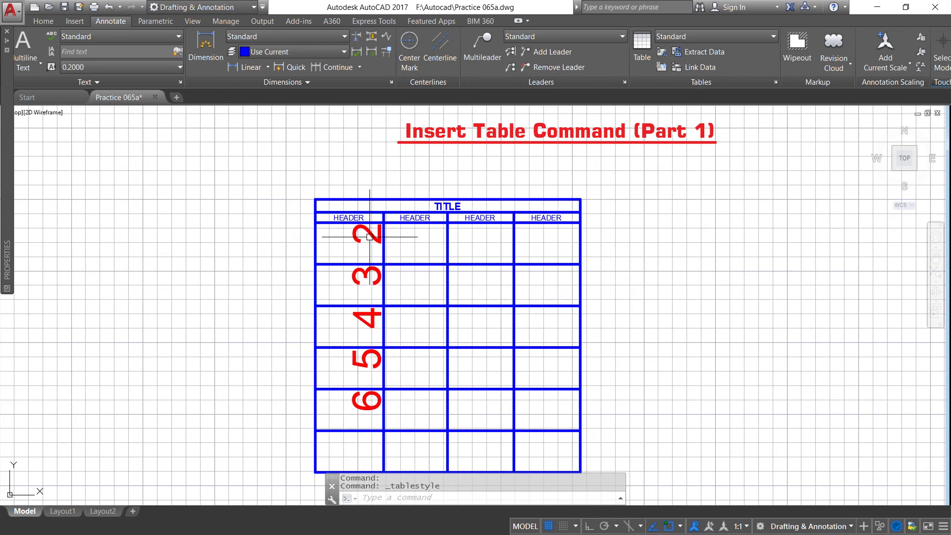
{"action": "left_click", "coordinate": [370, 367]}
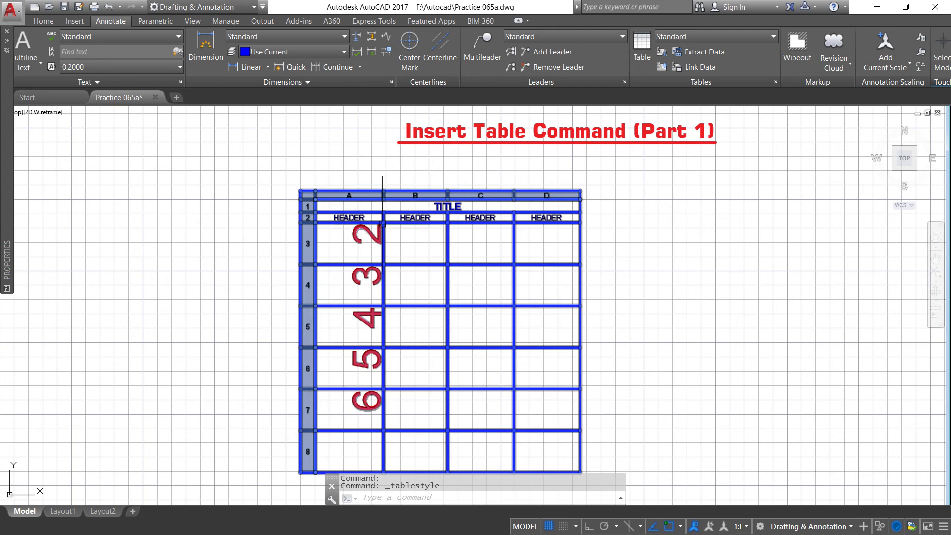
{"action": "key", "text": "Escape"}
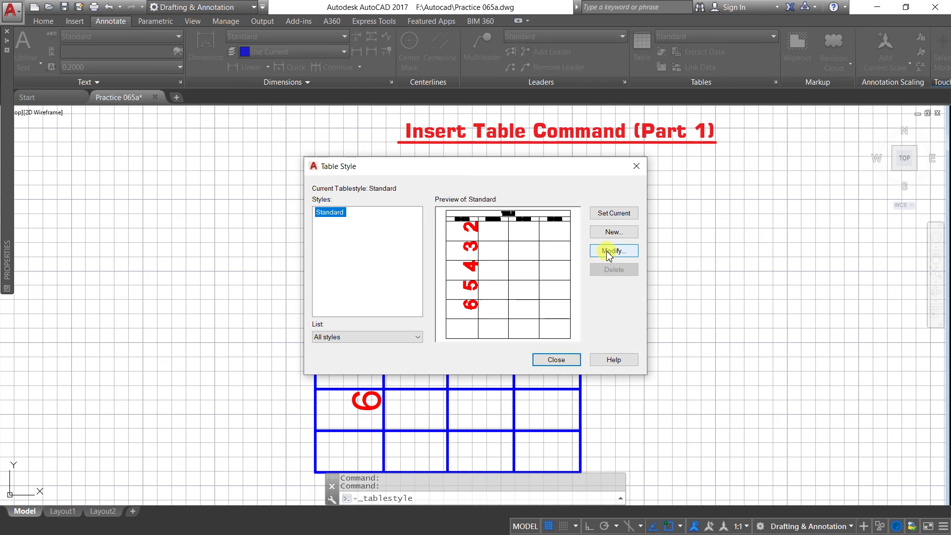
Set the Standard style's Data text angle to 0 so numbers 2–6 stand upright.
{"action": "left_click", "coordinate": [608, 252]}
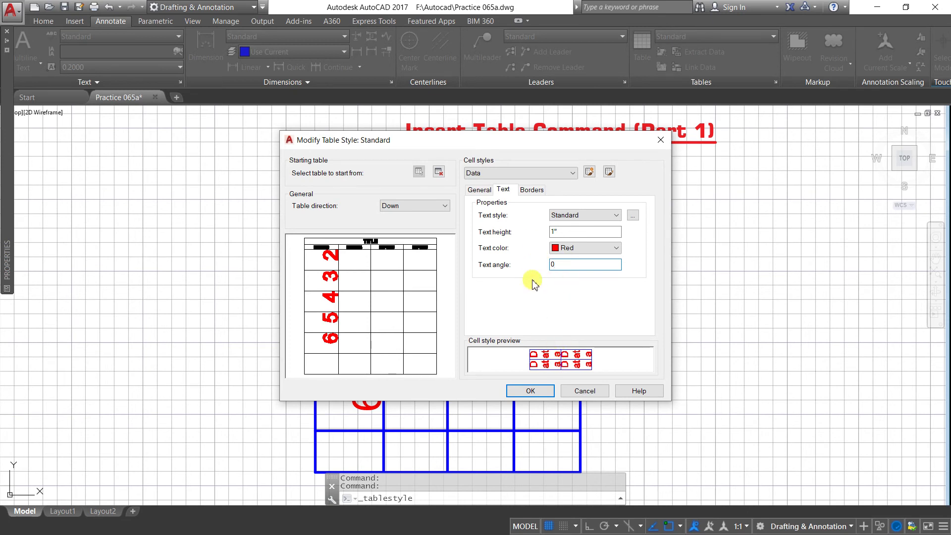
{"action": "left_click", "coordinate": [529, 390]}
{"action": "left_click", "coordinate": [540, 364]}
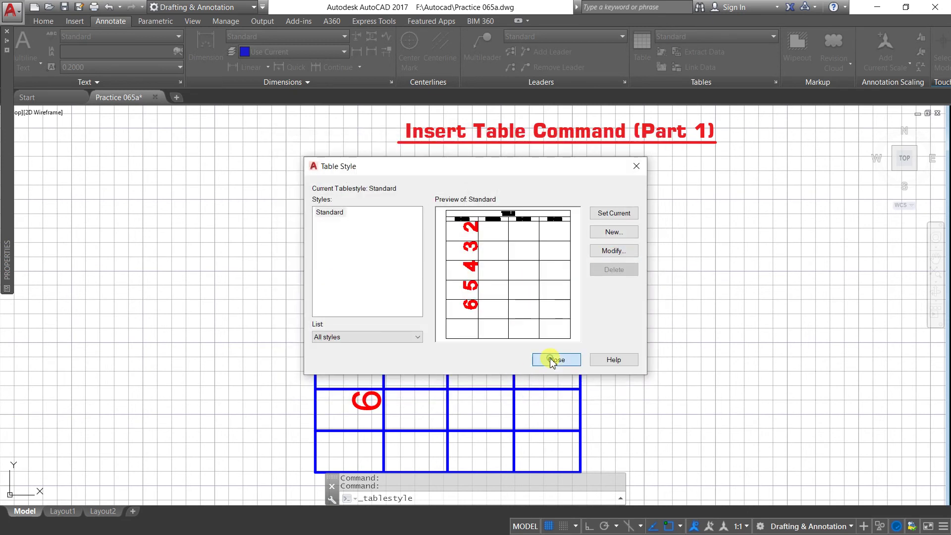
{"action": "scroll", "coordinate": [378, 295], "scroll_direction": "up", "scroll_amount": 2}
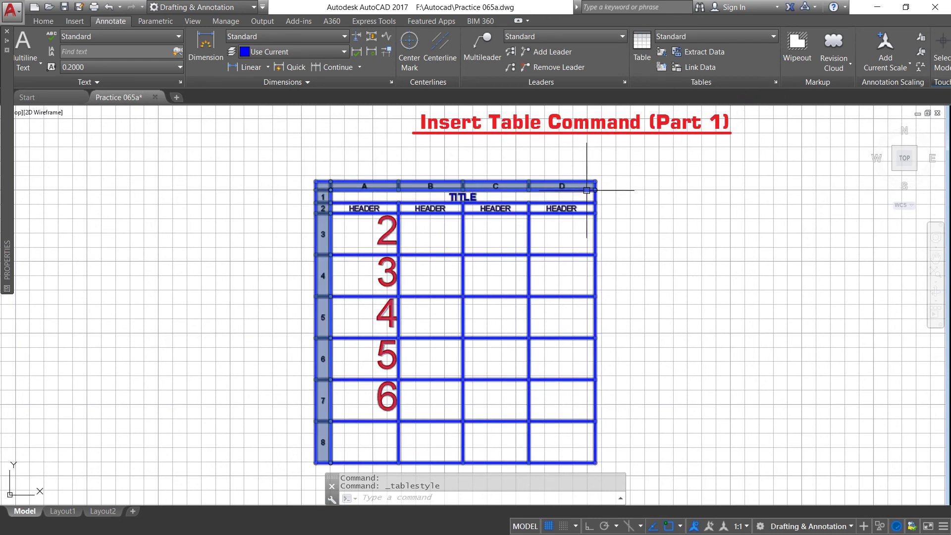
Select the table and open the Standard table style for editing.
{"action": "left_click", "coordinate": [582, 181]}
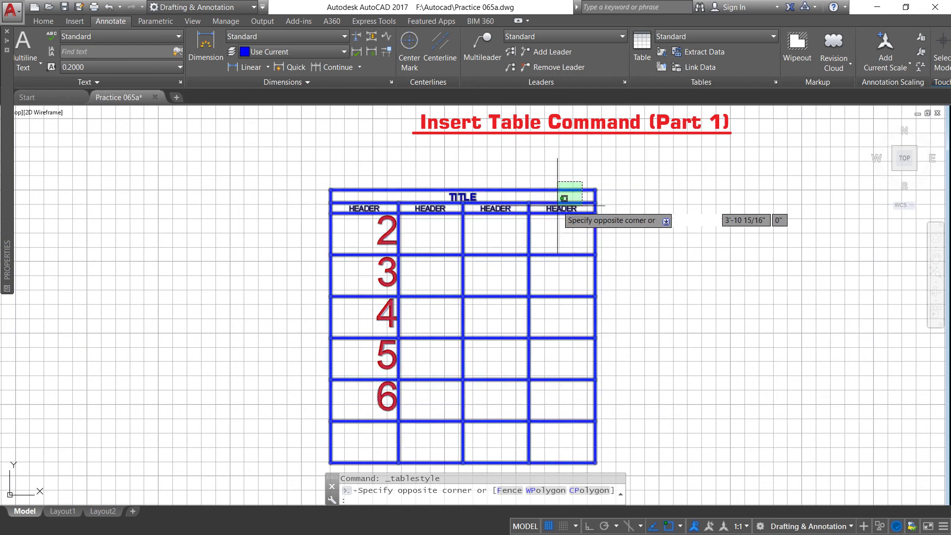
{"action": "left_click", "coordinate": [561, 191]}
{"action": "left_click", "coordinate": [770, 85]}
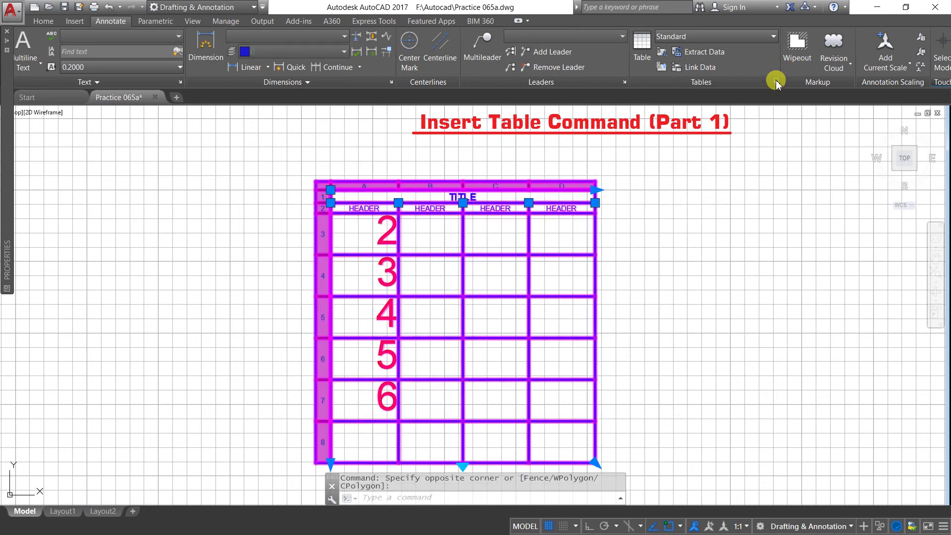
{"action": "left_click", "coordinate": [613, 251]}
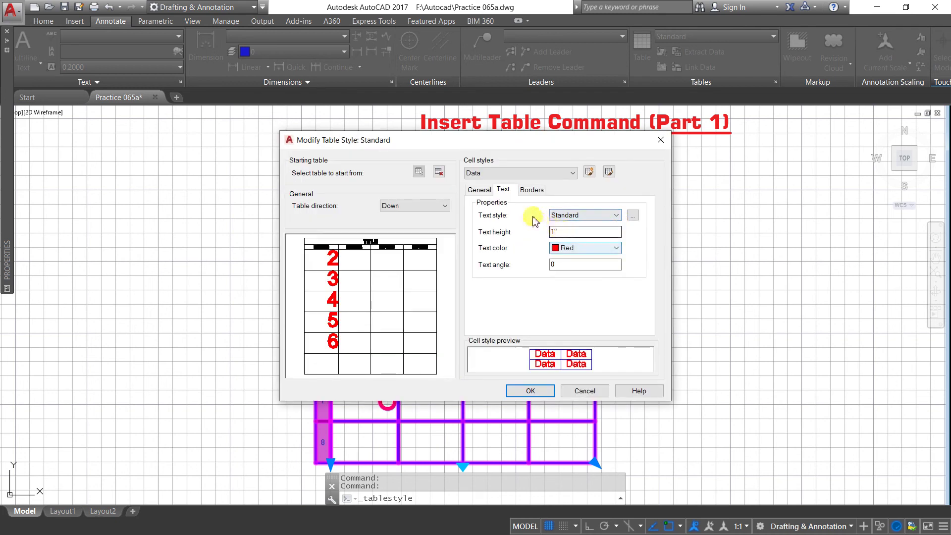
Give the Data cells a Yellow fill with Top Center alignment.
{"action": "left_click", "coordinate": [484, 191]}
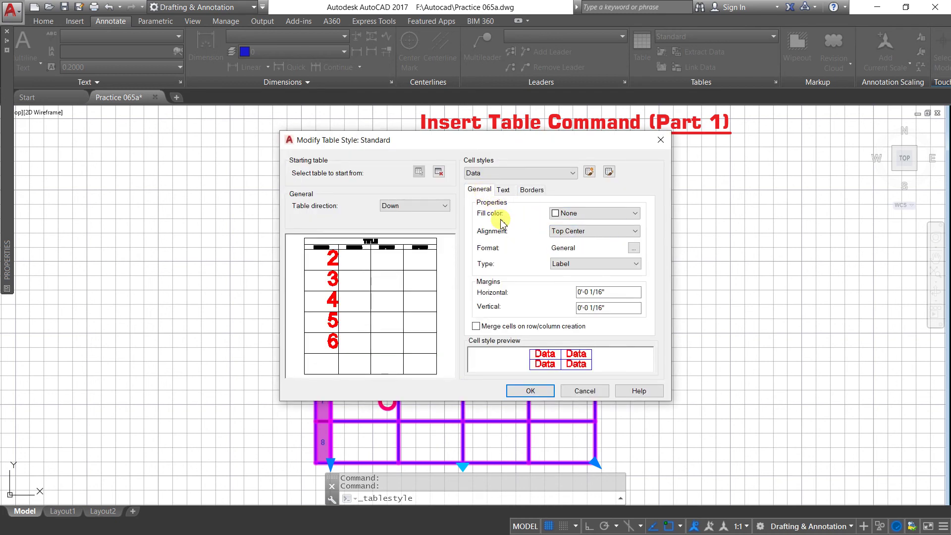
{"action": "left_click", "coordinate": [556, 216]}
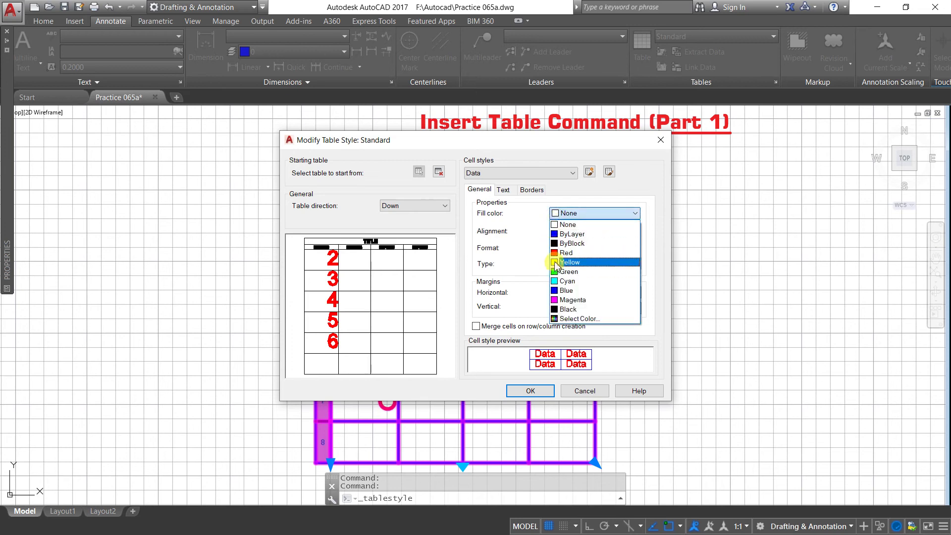
{"action": "left_click", "coordinate": [557, 263]}
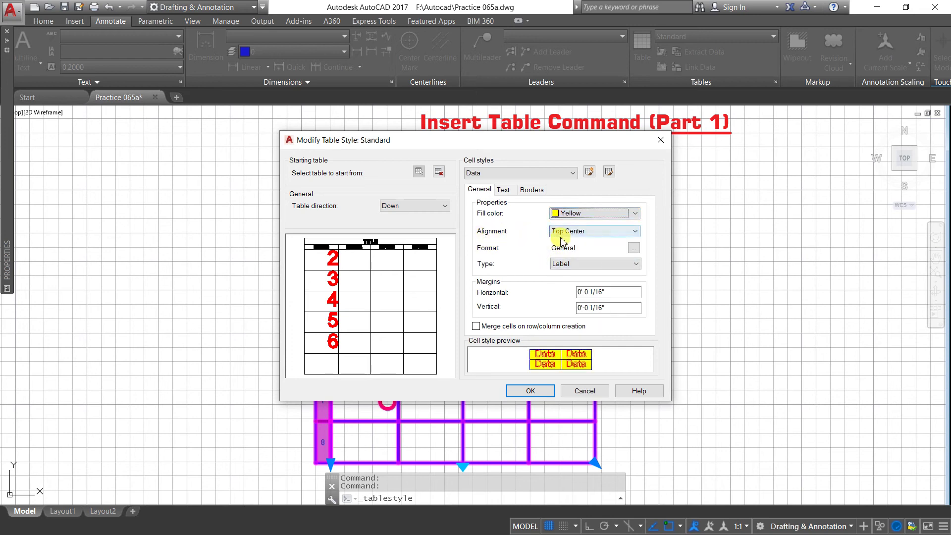
{"action": "left_click", "coordinate": [635, 232]}
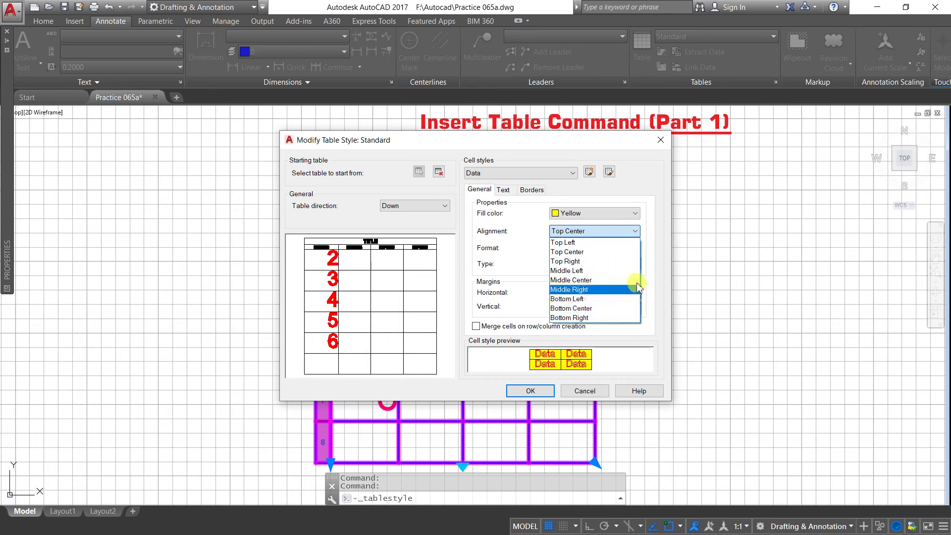
{"action": "left_click", "coordinate": [657, 262]}
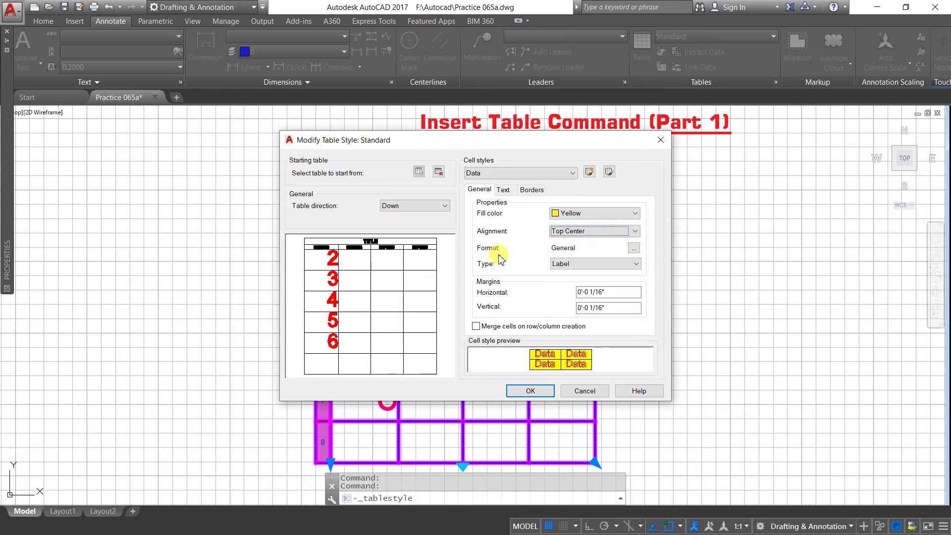
{"action": "left_click", "coordinate": [634, 249]}
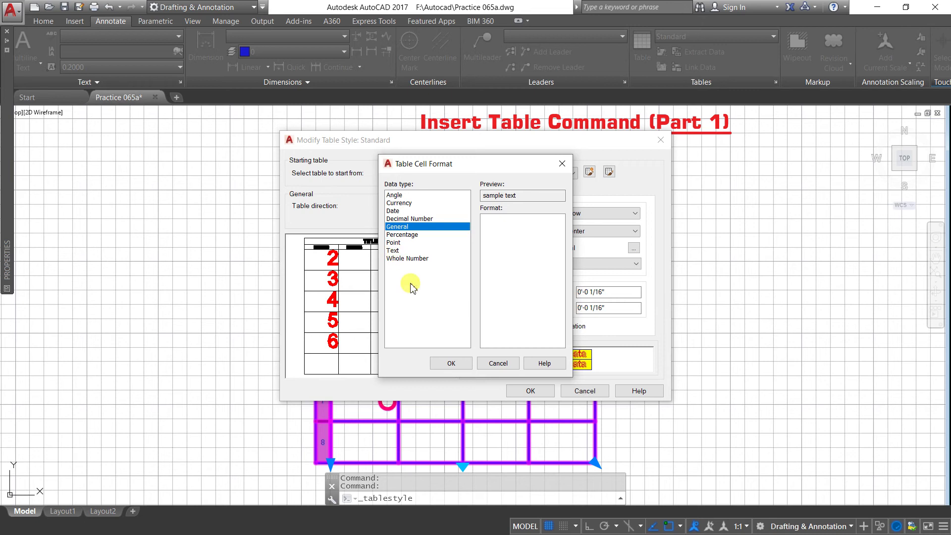
Accept General as the Data cell format.
{"action": "left_click", "coordinate": [455, 365]}
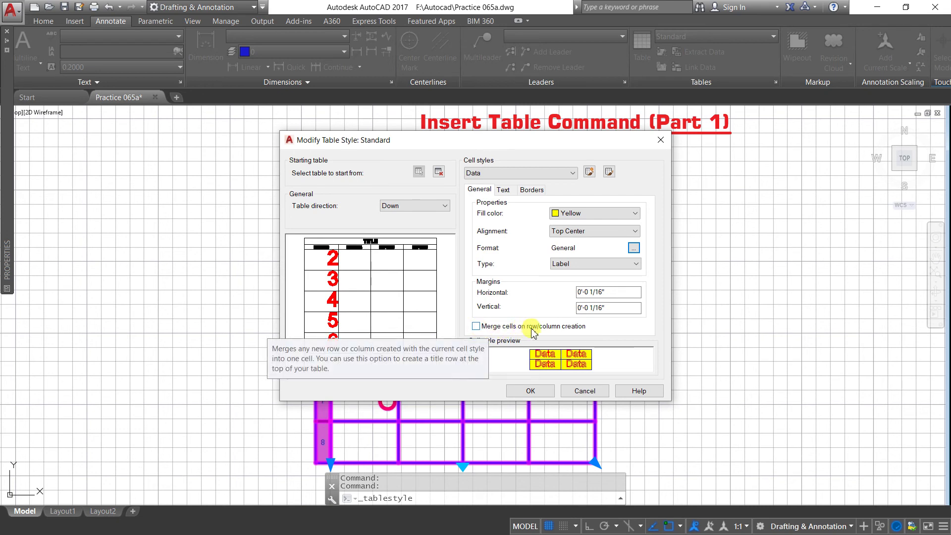
Turn on 'Merge cells on row/column creation' and apply the yellow-fill style to the table.
{"action": "left_click", "coordinate": [476, 326]}
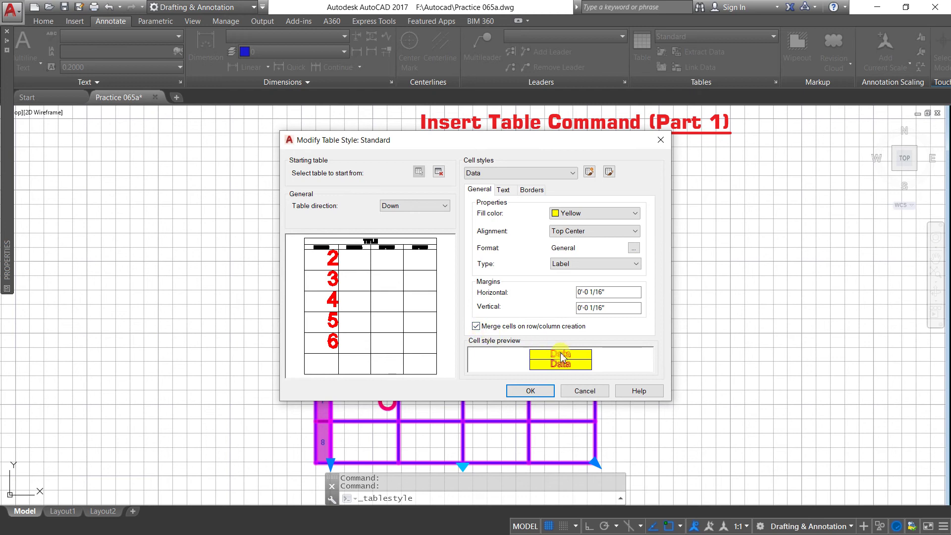
{"action": "left_click", "coordinate": [476, 326]}
{"action": "left_click", "coordinate": [476, 327]}
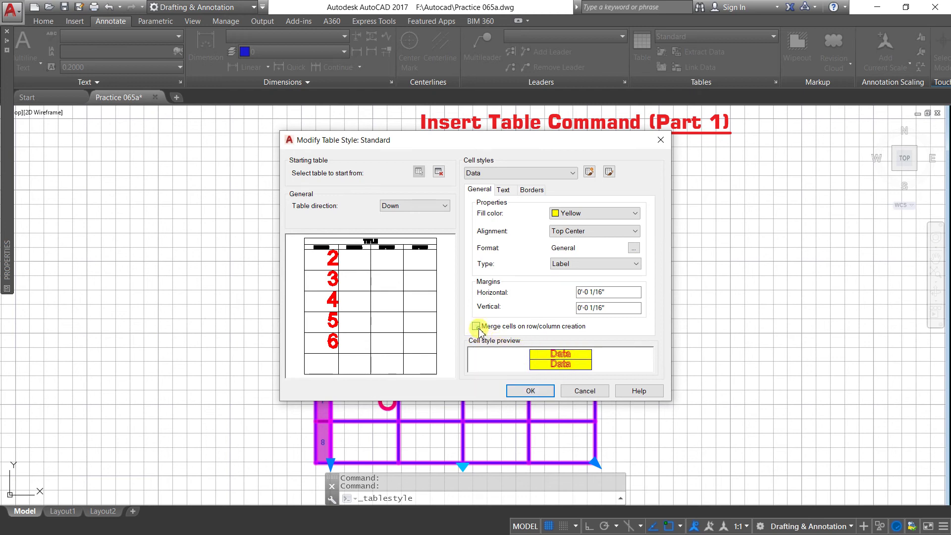
{"action": "left_click", "coordinate": [546, 391]}
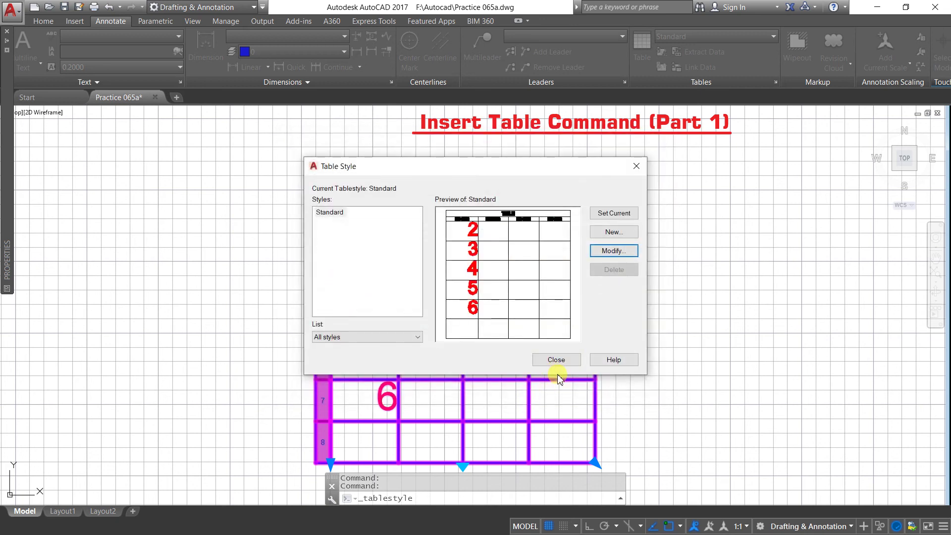
{"action": "left_click", "coordinate": [557, 361]}
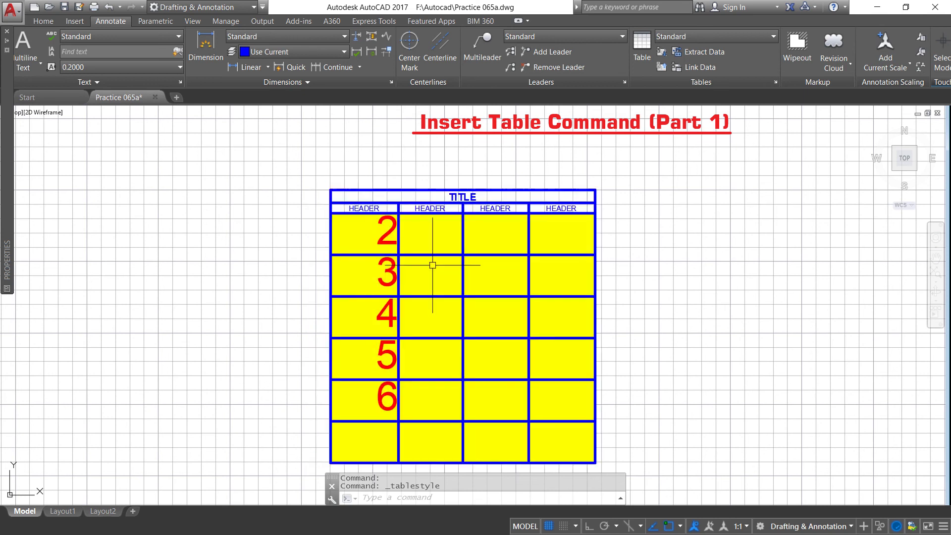
Select the table and bring up the Table Style manager again.
{"action": "scroll", "coordinate": [431, 268], "scroll_direction": "up", "scroll_amount": 2}
{"action": "scroll", "coordinate": [431, 266], "scroll_direction": "down", "scroll_amount": 2}
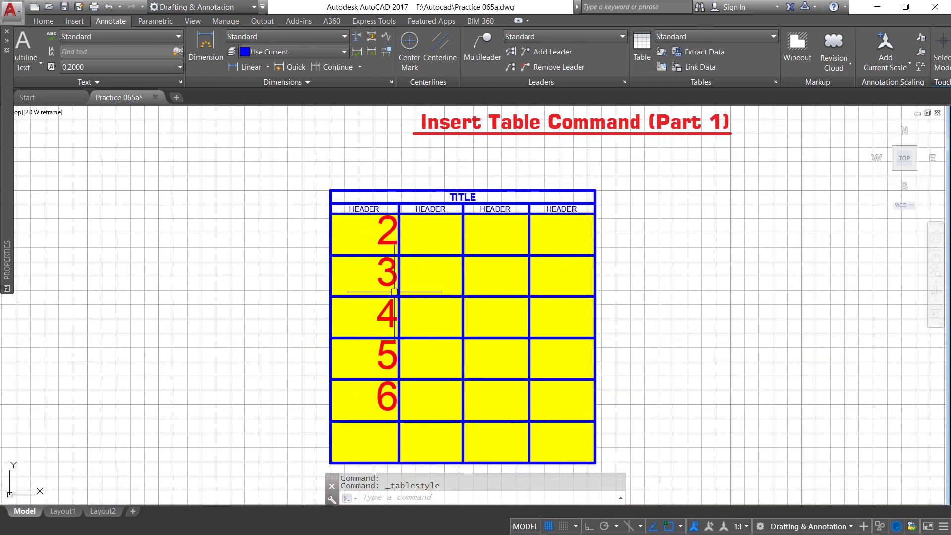
{"action": "left_click", "coordinate": [590, 206]}
{"action": "left_click", "coordinate": [594, 203]}
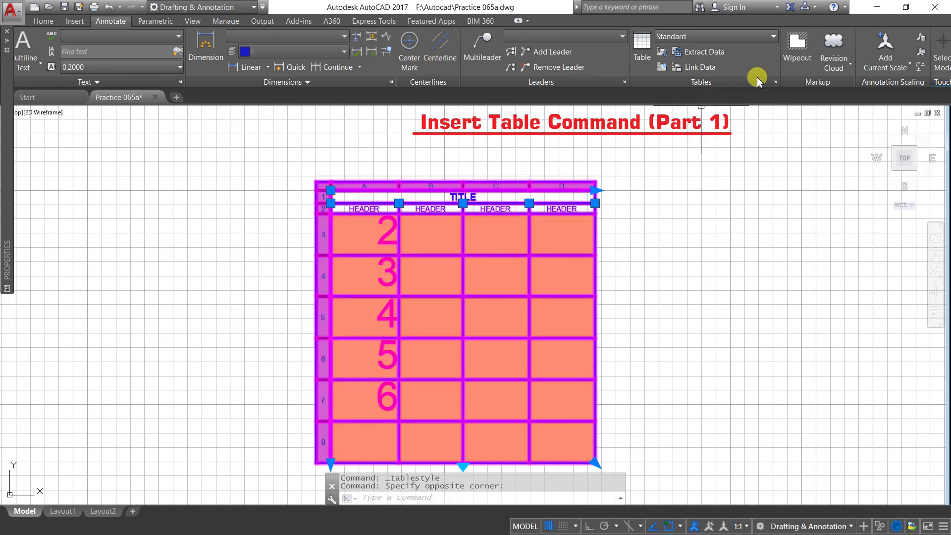
{"action": "left_click", "coordinate": [775, 82]}
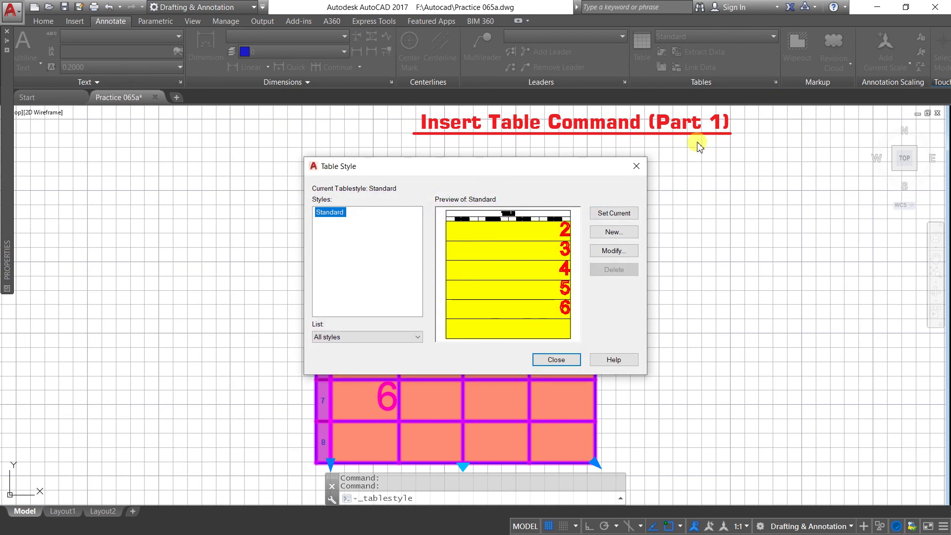
Set the Data cell fill to None and uncheck 'Merge cells on row/column creation'.
{"action": "left_click", "coordinate": [613, 251]}
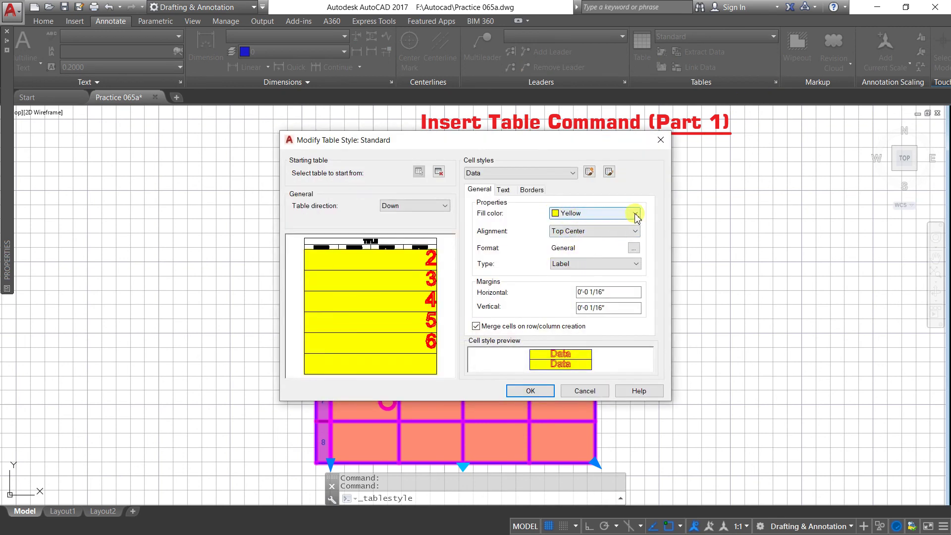
{"action": "left_click", "coordinate": [637, 214]}
{"action": "left_click", "coordinate": [596, 225]}
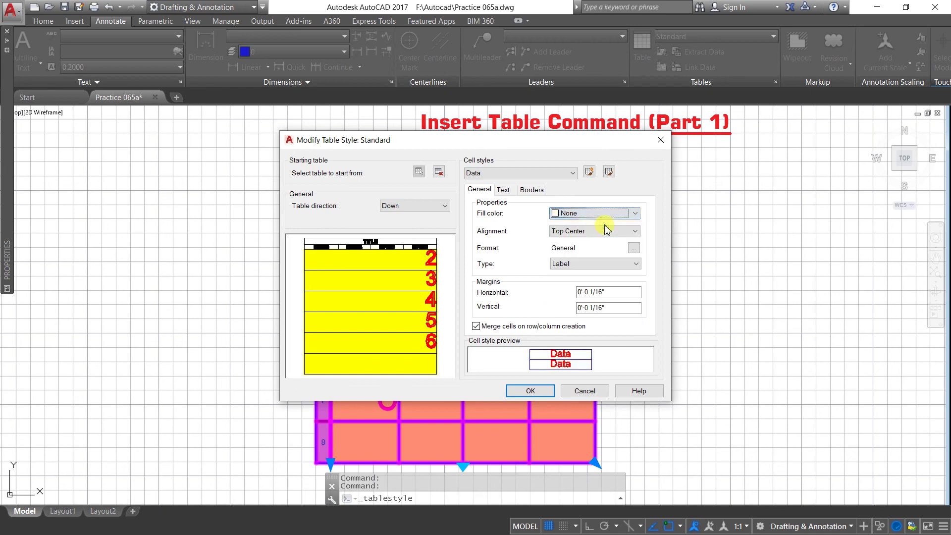
{"action": "left_click", "coordinate": [476, 326]}
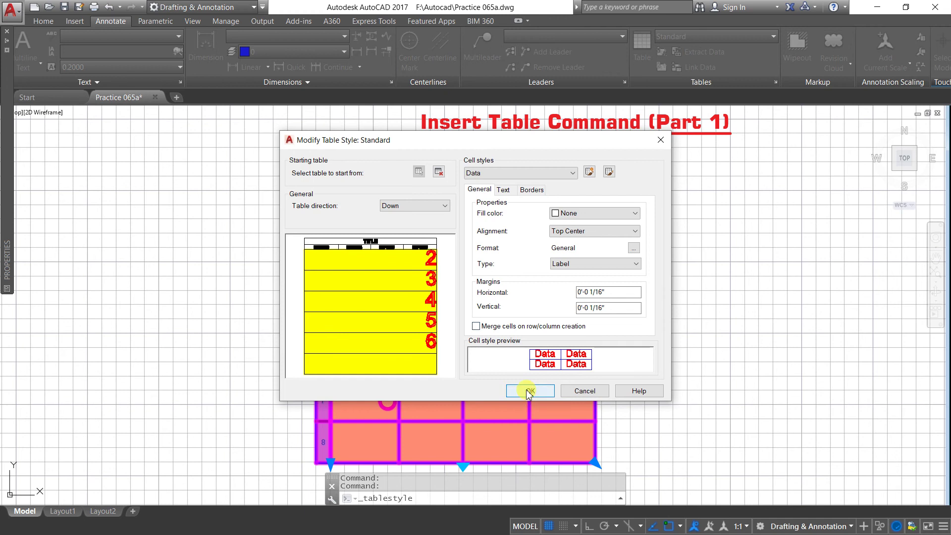
{"action": "left_click", "coordinate": [529, 391]}
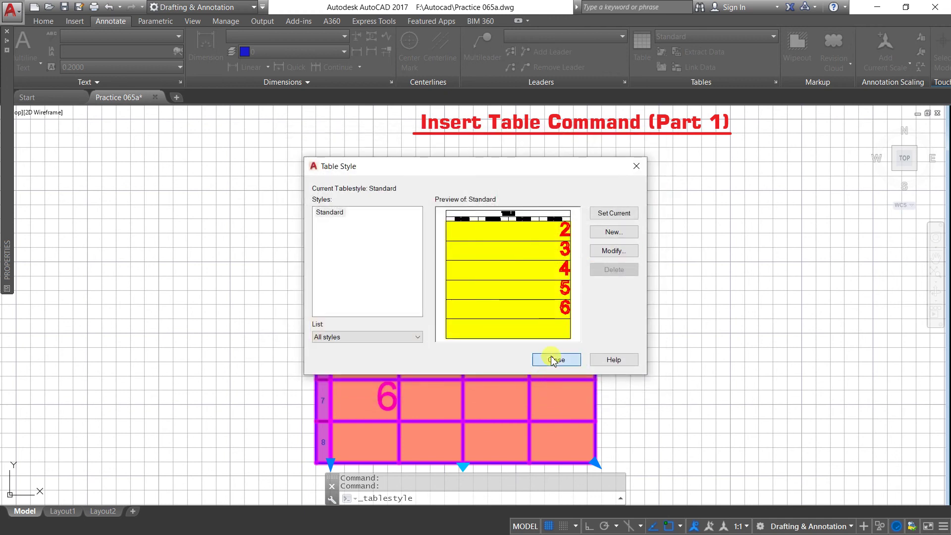
{"action": "left_click", "coordinate": [552, 361]}
{"action": "scroll", "coordinate": [534, 218], "scroll_direction": "up", "scroll_amount": 1}
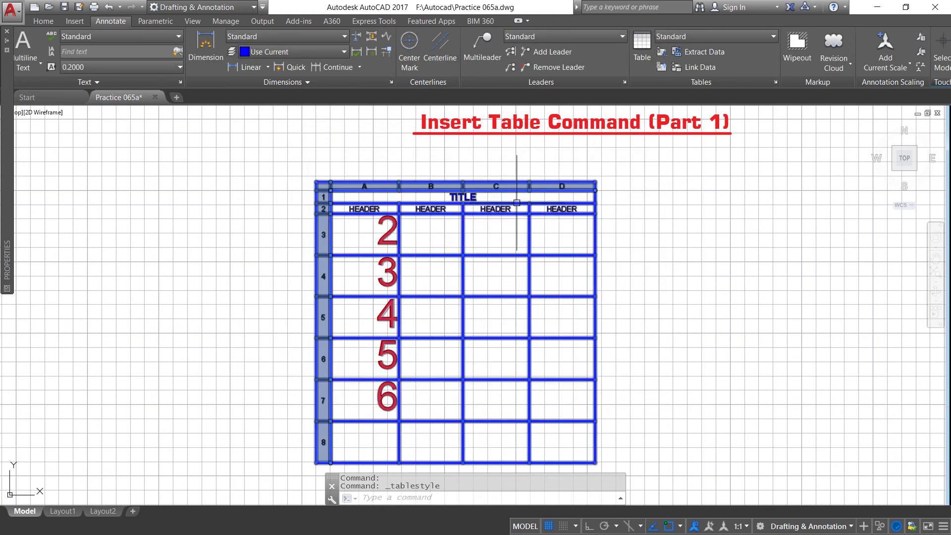
{"action": "scroll", "coordinate": [510, 159], "scroll_direction": "down", "scroll_amount": 3}
{"action": "scroll", "coordinate": [535, 186], "scroll_direction": "up", "scroll_amount": 3}
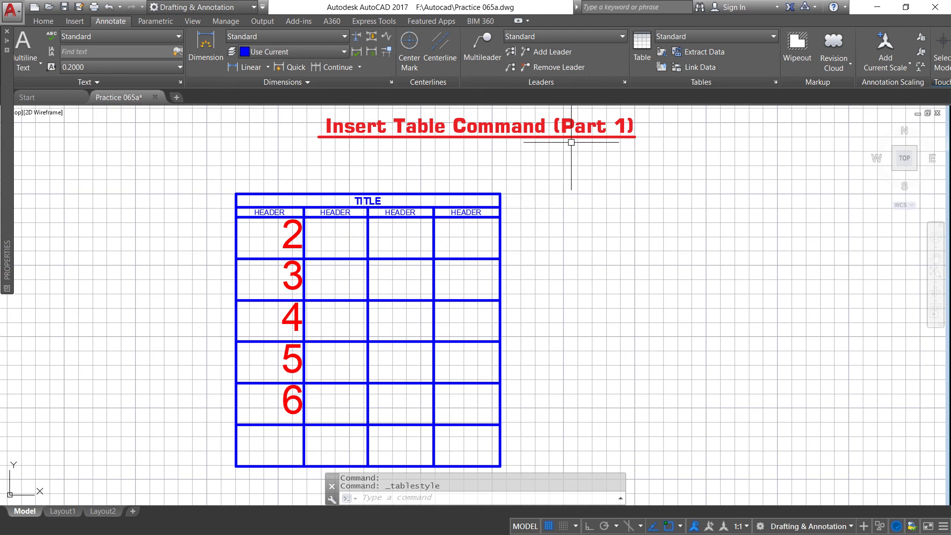
Select the whole table and widen column A out to the left.
{"action": "left_click", "coordinate": [434, 221]}
{"action": "key", "text": "Escape"}
{"action": "left_click", "coordinate": [417, 231]}
{"action": "left_click", "coordinate": [448, 210]}
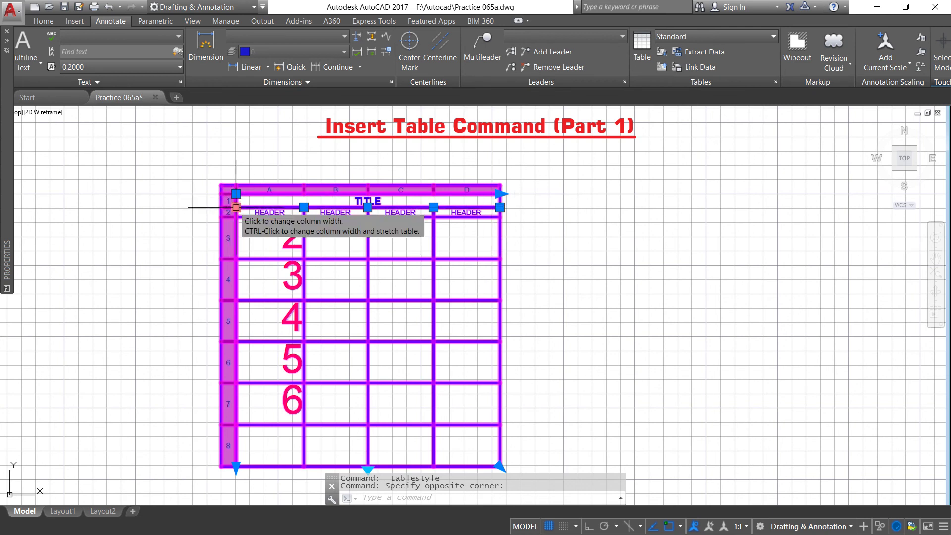
{"action": "left_click", "coordinate": [236, 207]}
{"action": "left_click", "coordinate": [171, 207]}
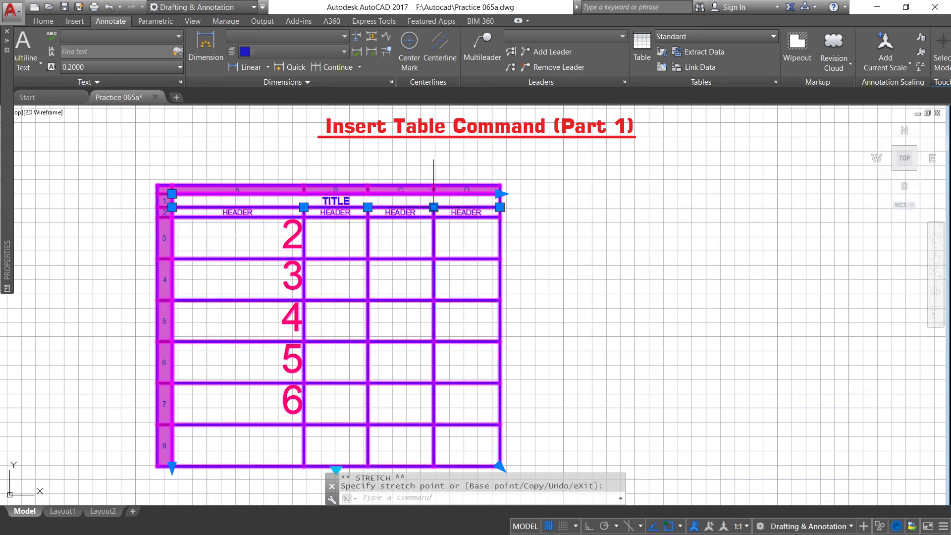
Drag the table's right edge out and reposition the C/D and B/C column boundaries.
{"action": "left_click", "coordinate": [499, 207]}
{"action": "left_click", "coordinate": [701, 207]}
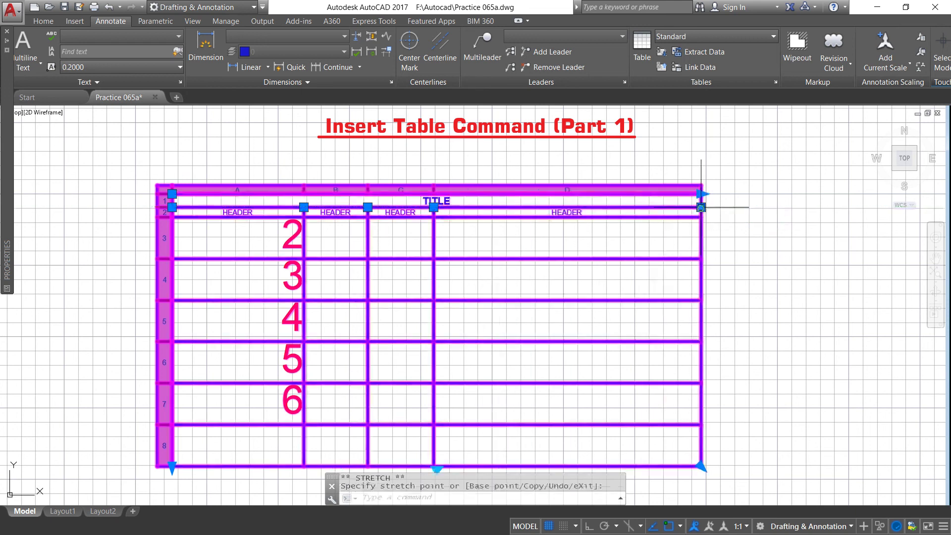
{"action": "left_click", "coordinate": [434, 207]}
{"action": "left_click", "coordinate": [546, 207]}
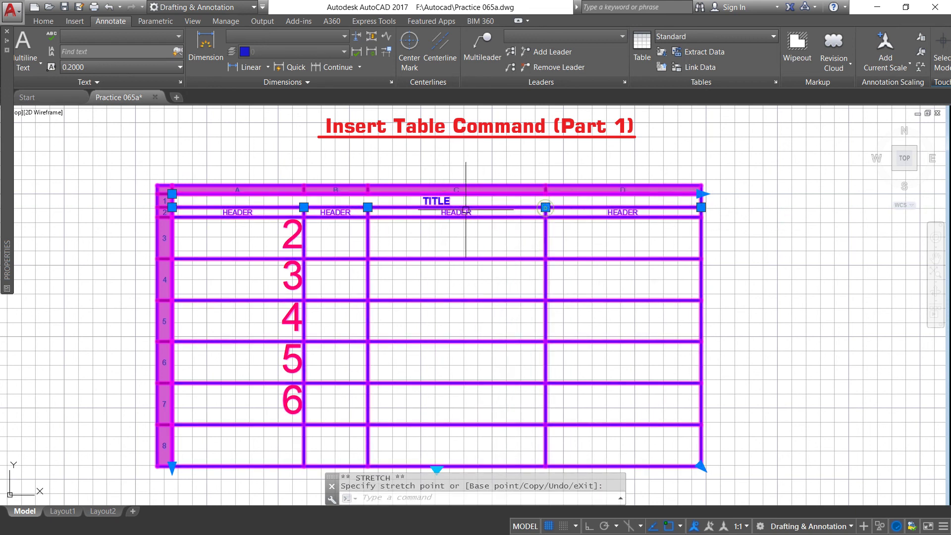
{"action": "left_click", "coordinate": [367, 207]}
{"action": "left_click", "coordinate": [413, 207]}
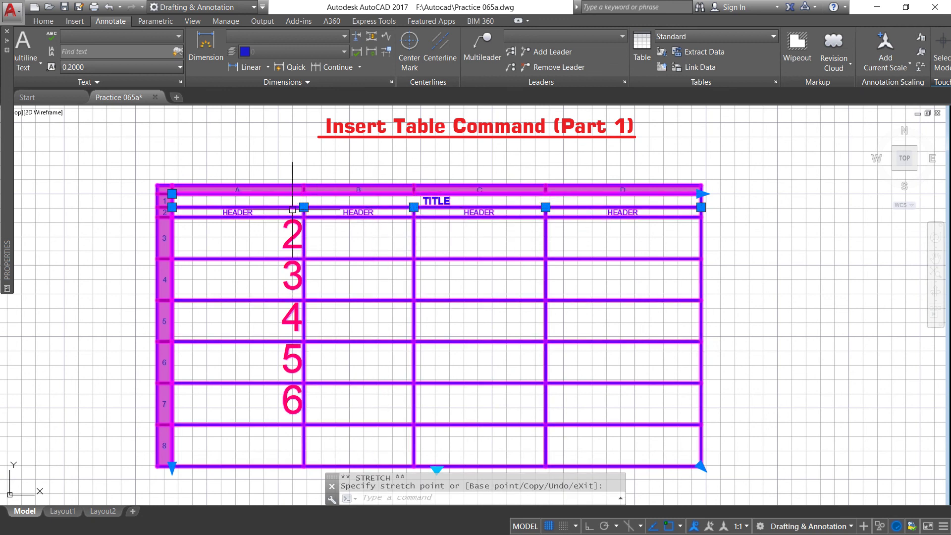
Move the whole table by its top-left corner grip up and to the left.
{"action": "left_click", "coordinate": [172, 194]}
{"action": "left_click", "coordinate": [169, 160]}
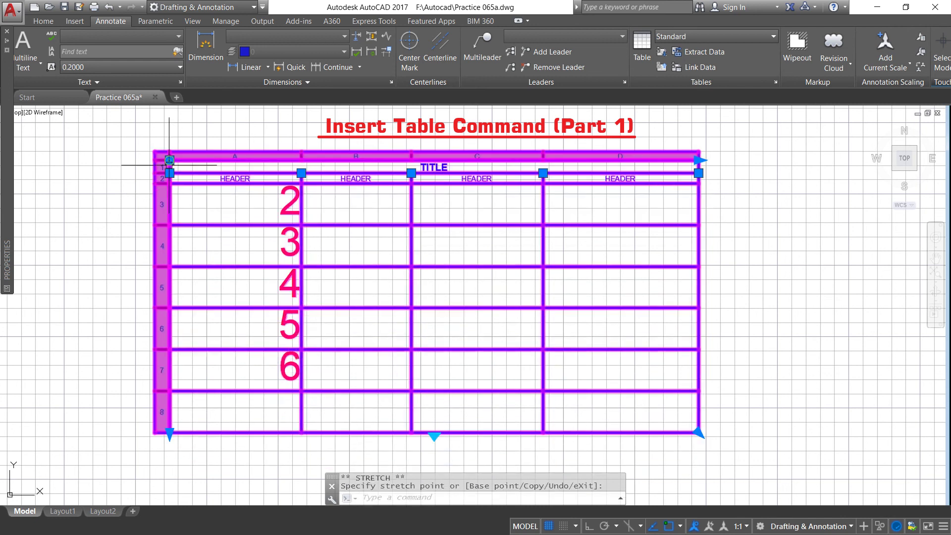
{"action": "left_click", "coordinate": [170, 224]}
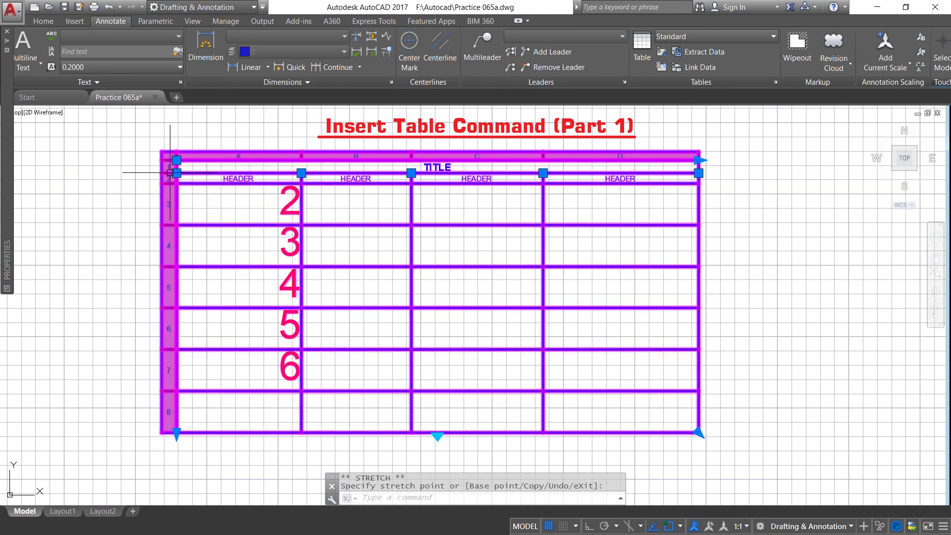
{"action": "left_click", "coordinate": [129, 160]}
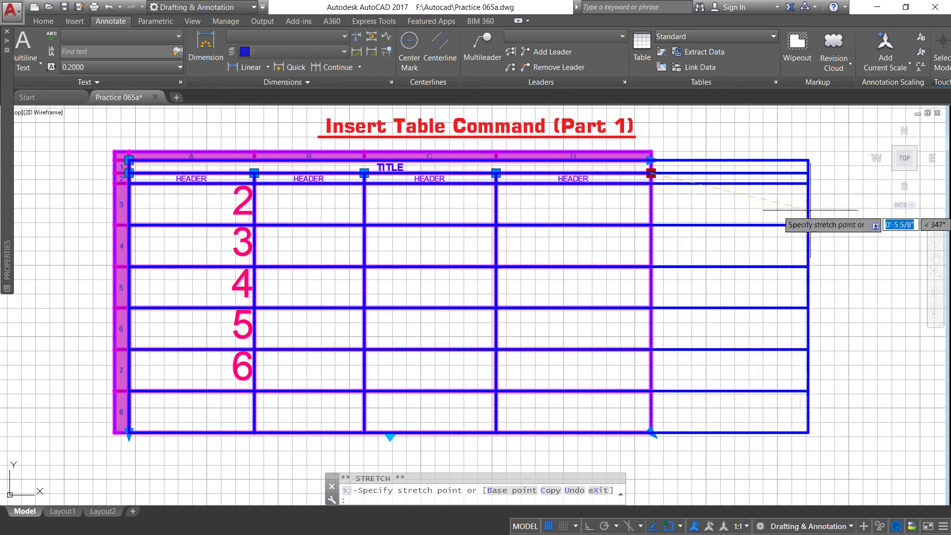
Widen column D so the table's right edge extends far right, nudging the C/D boundary.
{"action": "left_click", "coordinate": [814, 172]}
{"action": "left_click", "coordinate": [495, 173]}
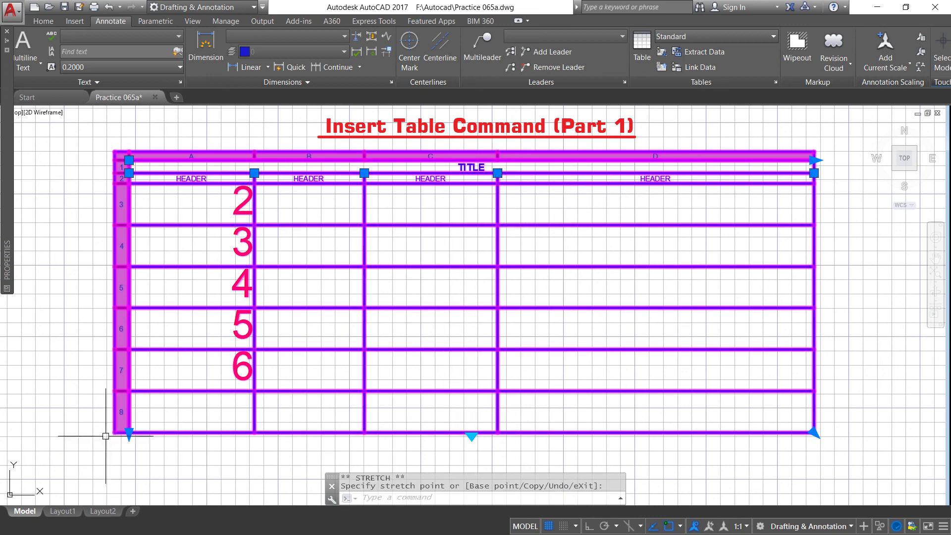
{"action": "left_click", "coordinate": [130, 434]}
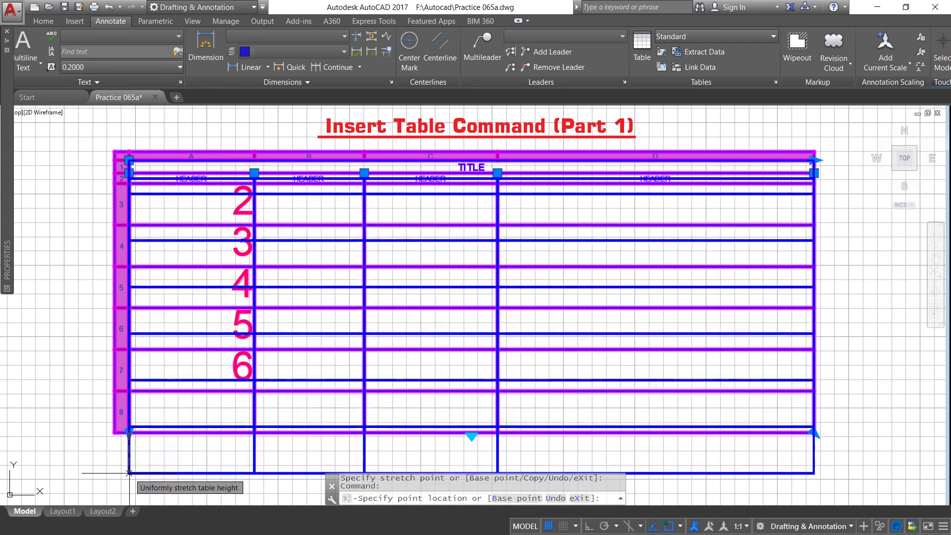
Stretch the table's height with the bottom-left grip so all rows become uniformly taller.
{"action": "left_click", "coordinate": [129, 473]}
{"action": "scroll", "coordinate": [168, 306], "scroll_direction": "down", "scroll_amount": 2}
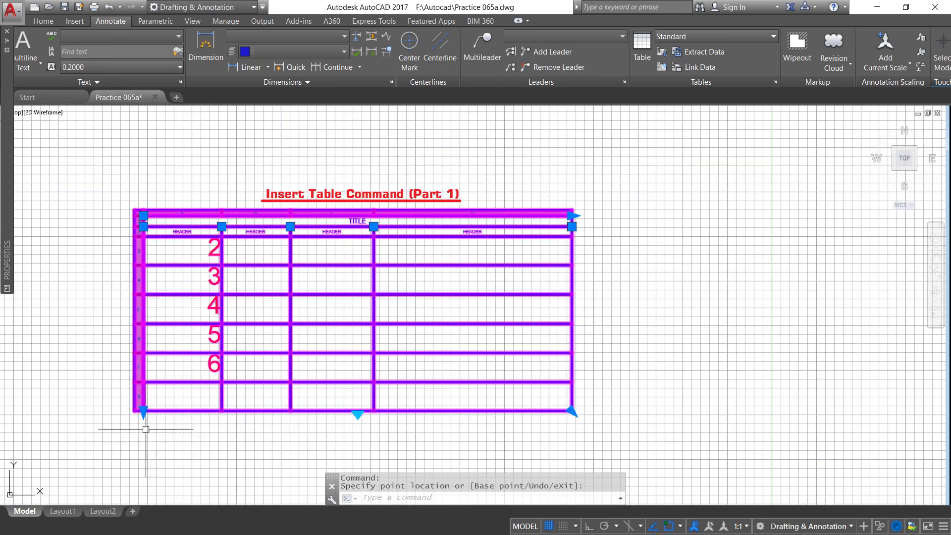
{"action": "left_click", "coordinate": [143, 465]}
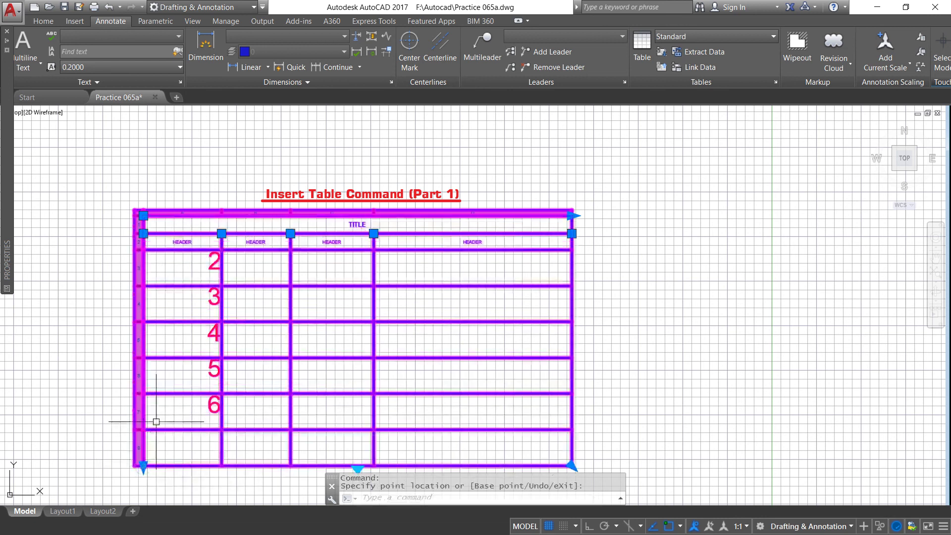
{"action": "left_click", "coordinate": [142, 485]}
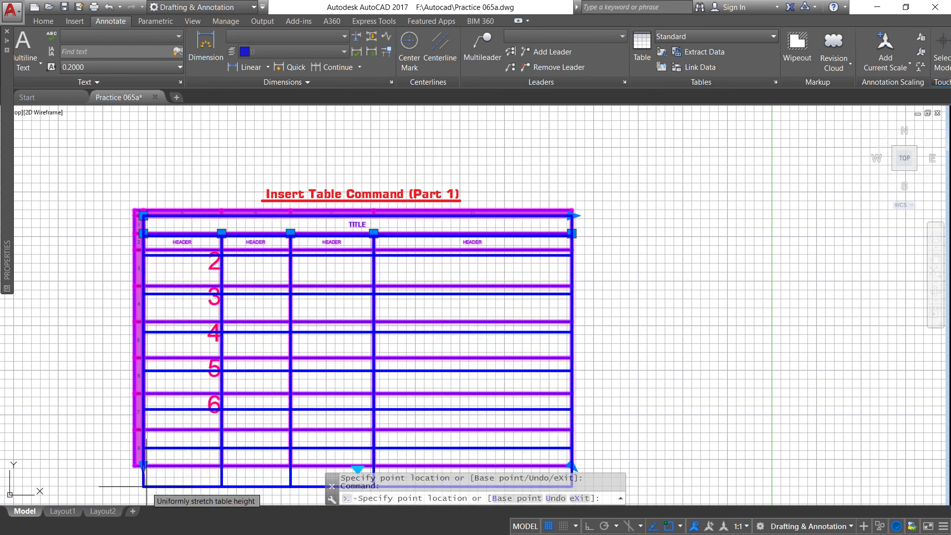
{"action": "scroll", "coordinate": [310, 310], "scroll_direction": "down", "scroll_amount": 2}
{"action": "scroll", "coordinate": [333, 435], "scroll_direction": "up", "scroll_amount": 2}
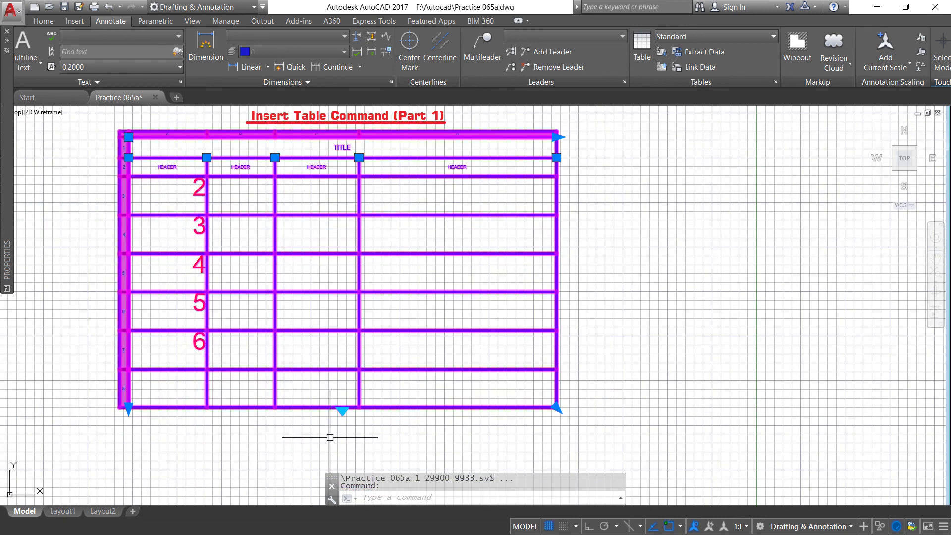
{"action": "left_click", "coordinate": [342, 411]}
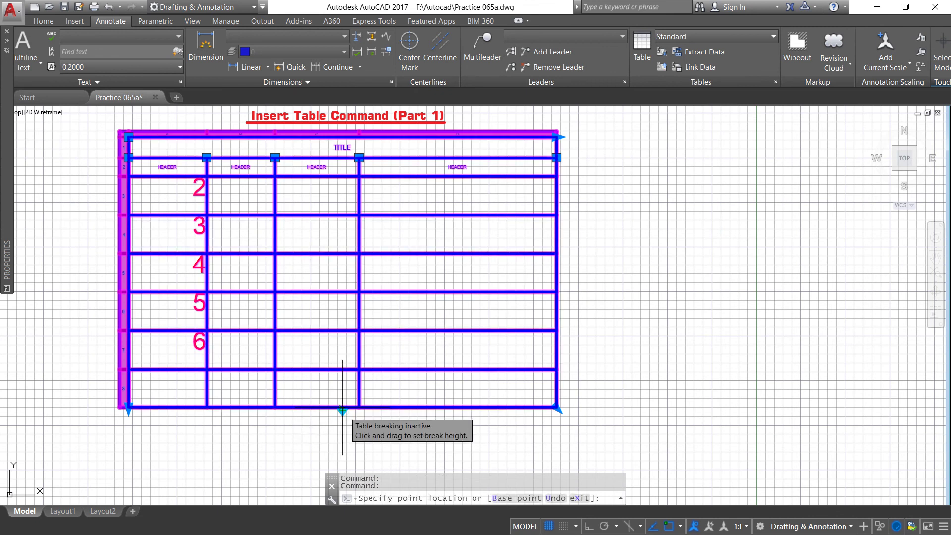
{"action": "left_click", "coordinate": [340, 408]}
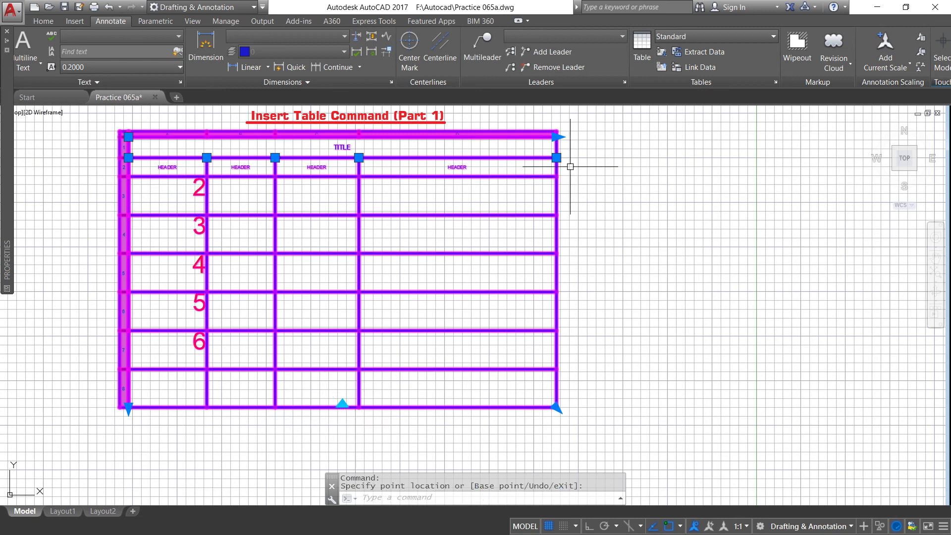
Stretch the table wider with the top-right grip, enlarging all columns proportionally.
{"action": "left_click", "coordinate": [557, 138]}
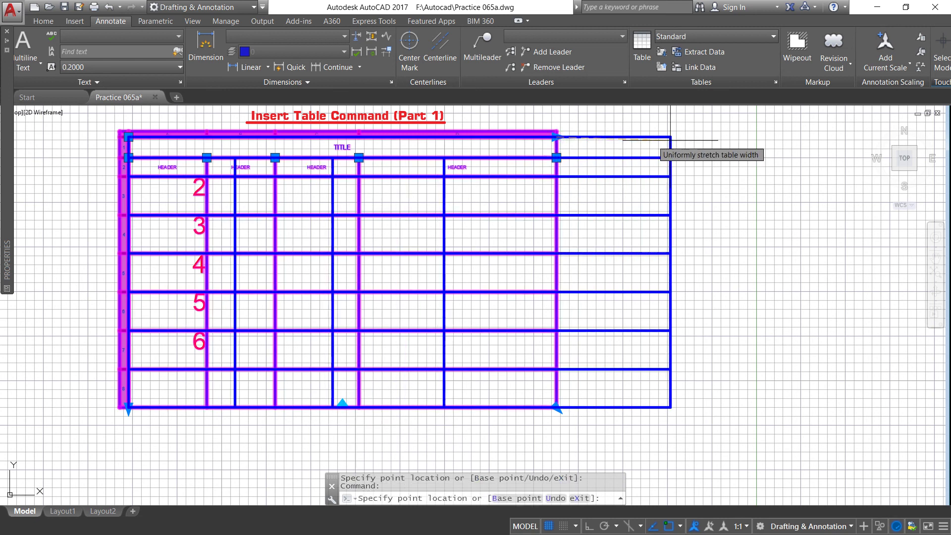
{"action": "left_click", "coordinate": [680, 138]}
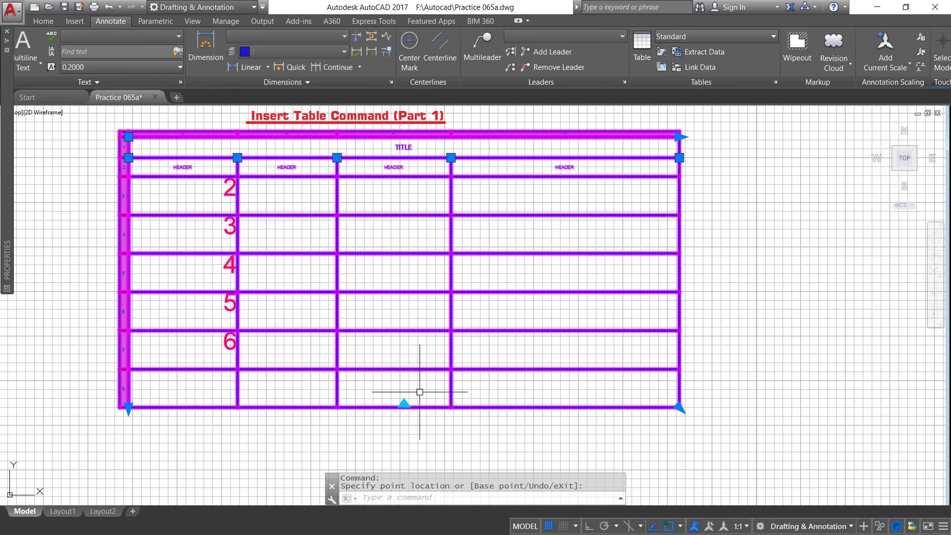
{"action": "left_click", "coordinate": [404, 405]}
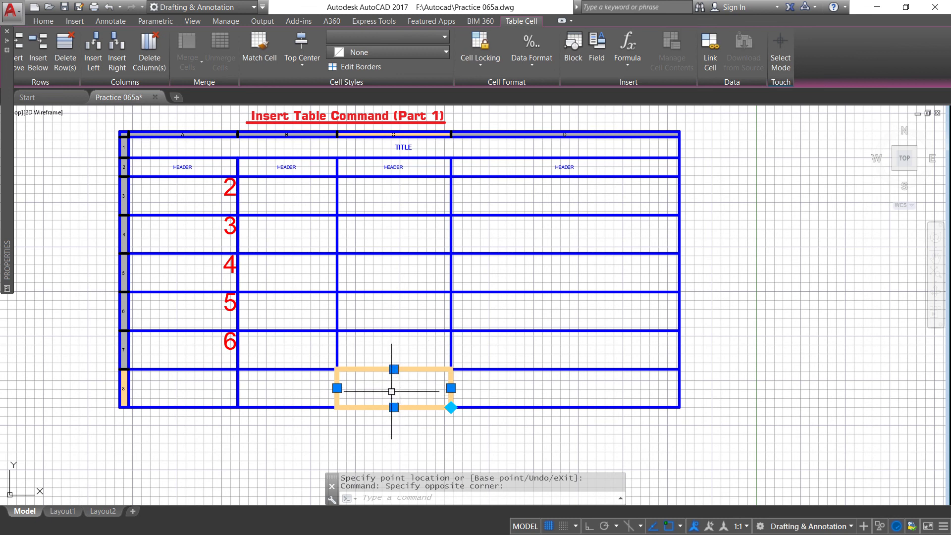
From cell D8, drag column D's left edge to widen it, then deselect with Esc.
{"action": "left_click", "coordinate": [458, 386]}
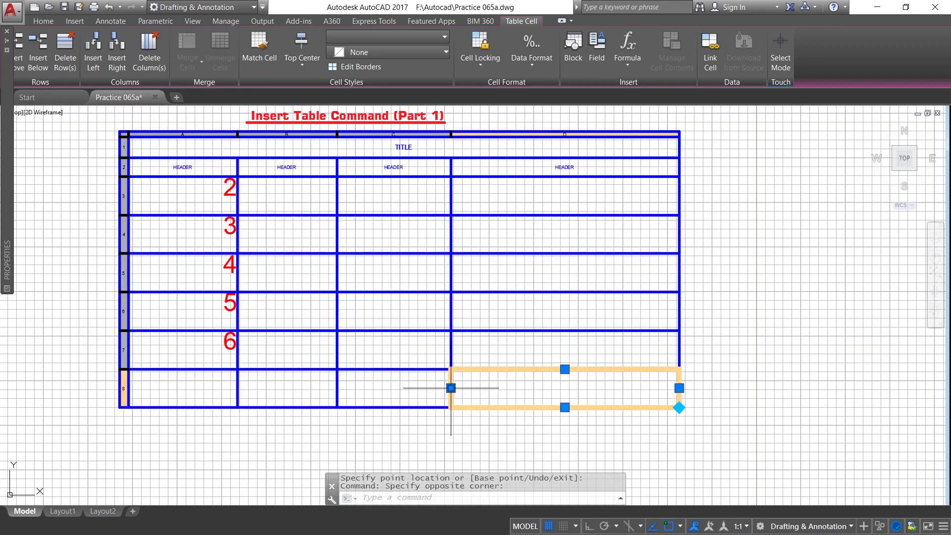
{"action": "left_click", "coordinate": [451, 388]}
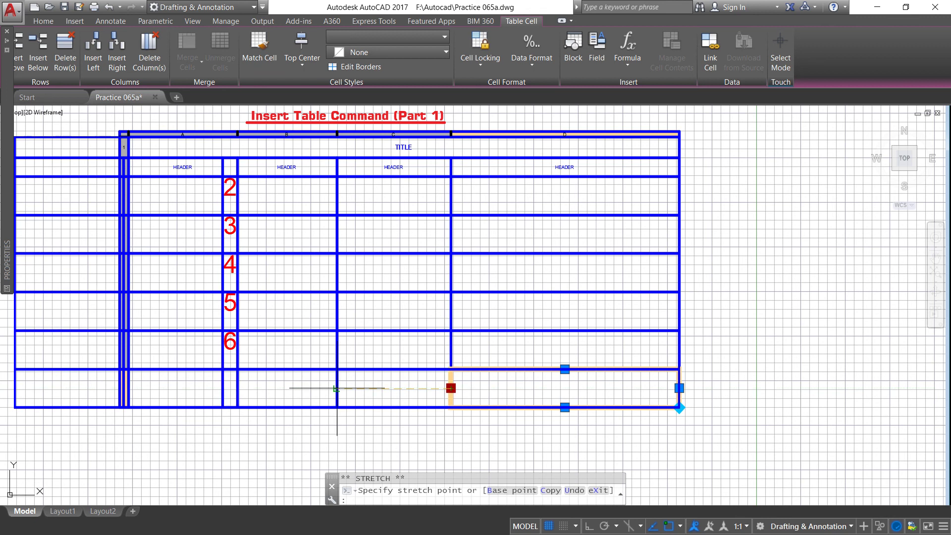
{"action": "left_click", "coordinate": [336, 387]}
{"action": "scroll", "coordinate": [540, 319], "scroll_direction": "down", "scroll_amount": 2}
{"action": "scroll", "coordinate": [494, 339], "scroll_direction": "up", "scroll_amount": 2}
{"action": "scroll", "coordinate": [495, 345], "scroll_direction": "up", "scroll_amount": 2}
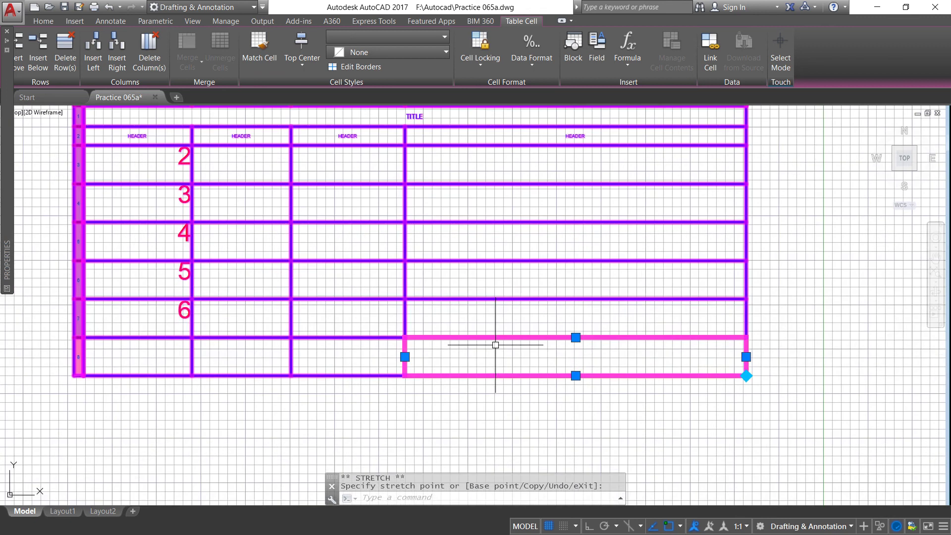
{"action": "scroll", "coordinate": [514, 293], "scroll_direction": "down", "scroll_amount": 2}
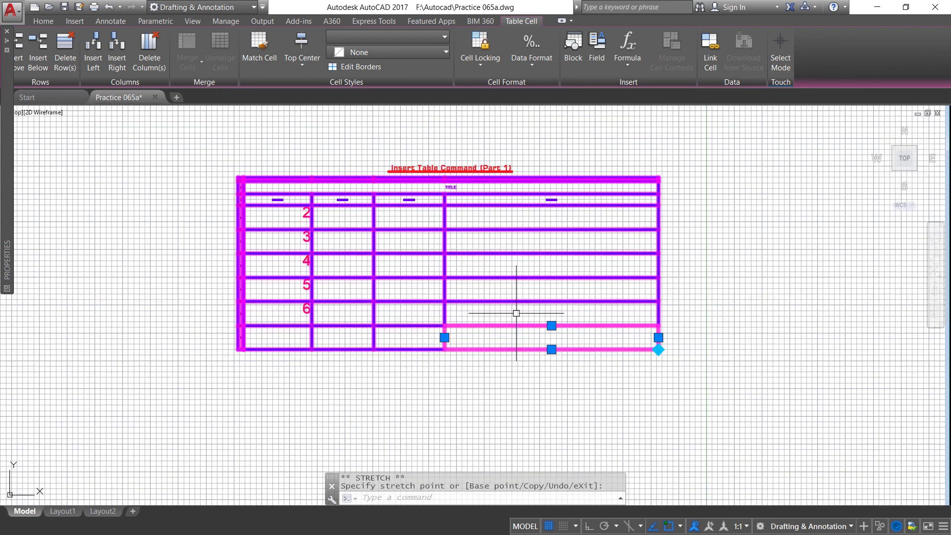
{"action": "scroll", "coordinate": [439, 208], "scroll_direction": "up", "scroll_amount": 2}
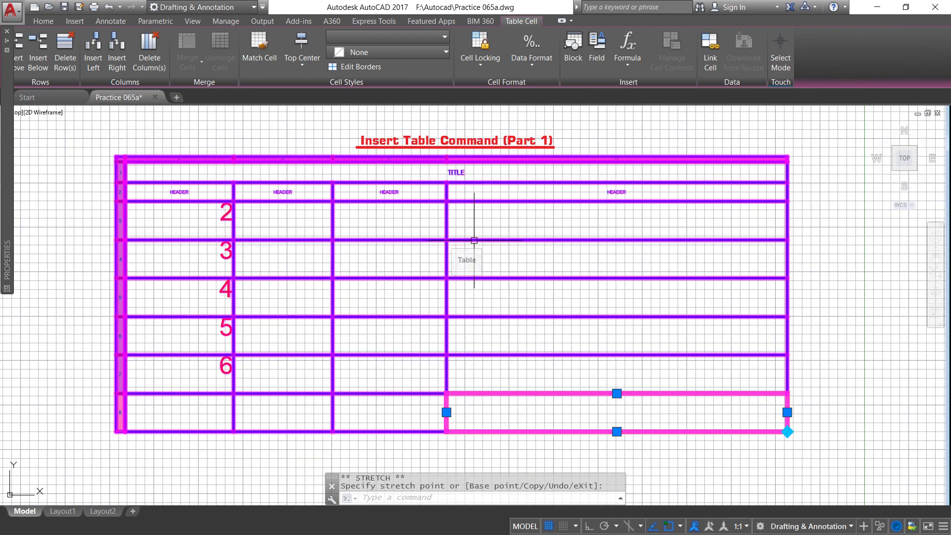
{"action": "key", "text": "Escape"}
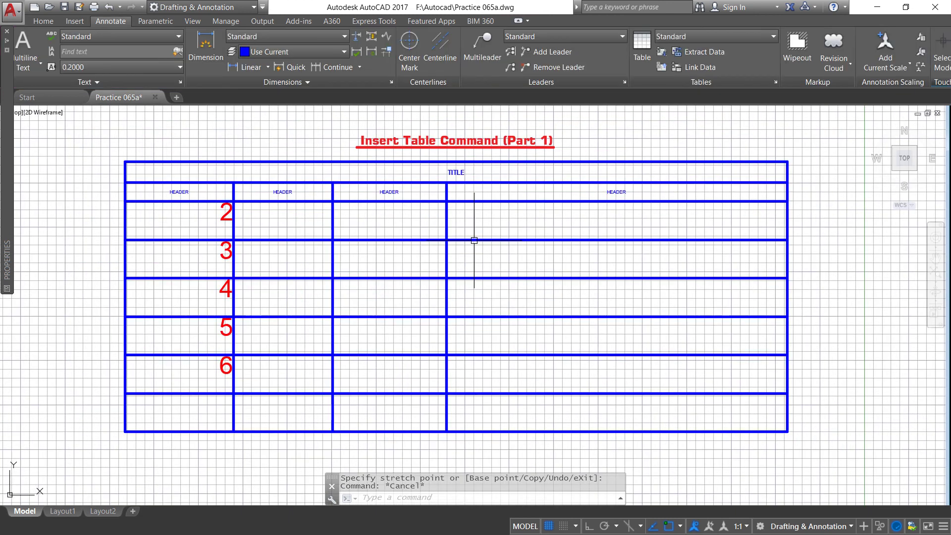
{"action": "scroll", "coordinate": [256, 177], "scroll_direction": "up", "scroll_amount": 2}
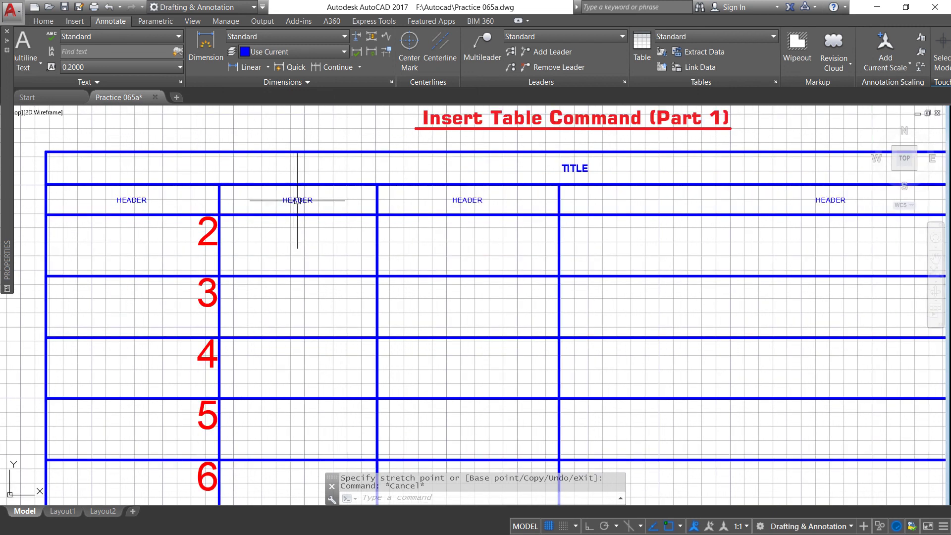
{"action": "scroll", "coordinate": [346, 224], "scroll_direction": "down", "scroll_amount": 2}
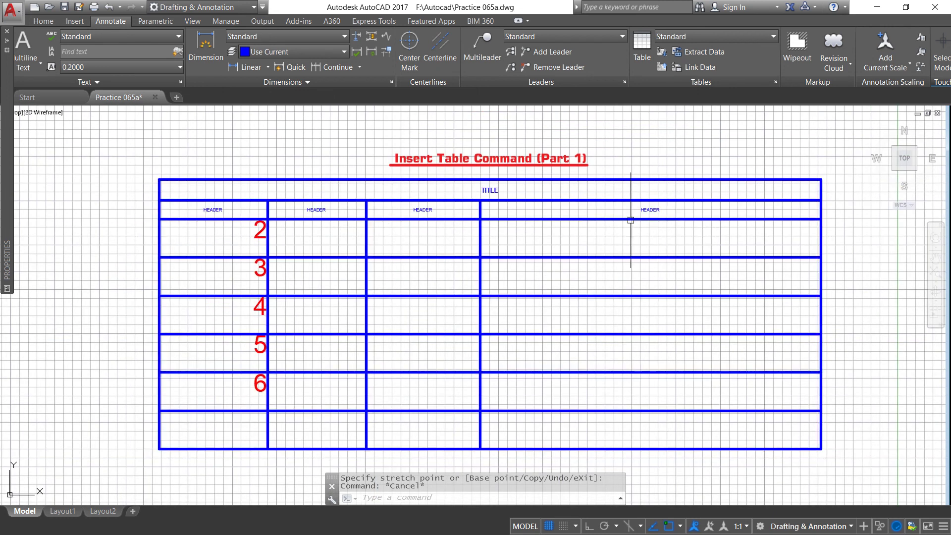
{"action": "left_click", "coordinate": [411, 200]}
{"action": "key", "text": "Escape"}
{"action": "scroll", "coordinate": [321, 209], "scroll_direction": "up", "scroll_amount": 2}
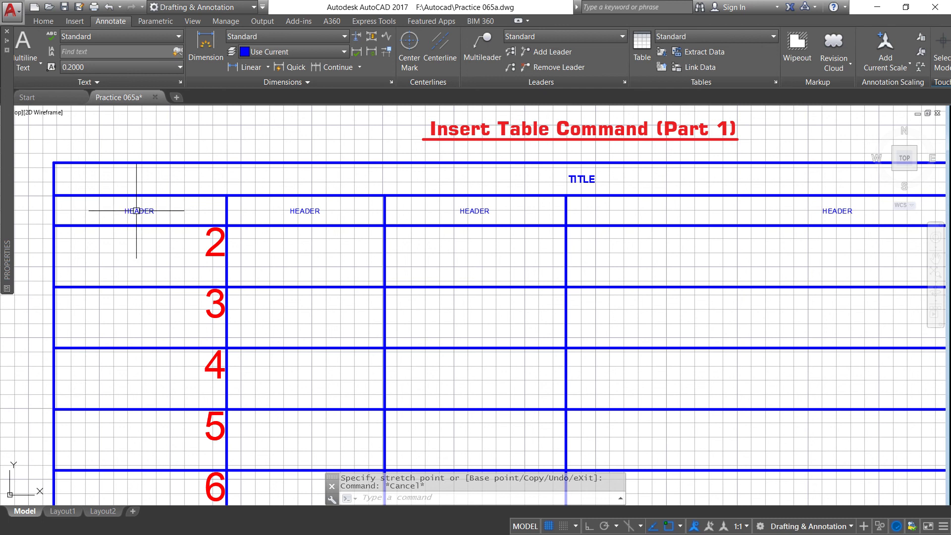
{"action": "scroll", "coordinate": [176, 188], "scroll_direction": "down", "scroll_amount": 2}
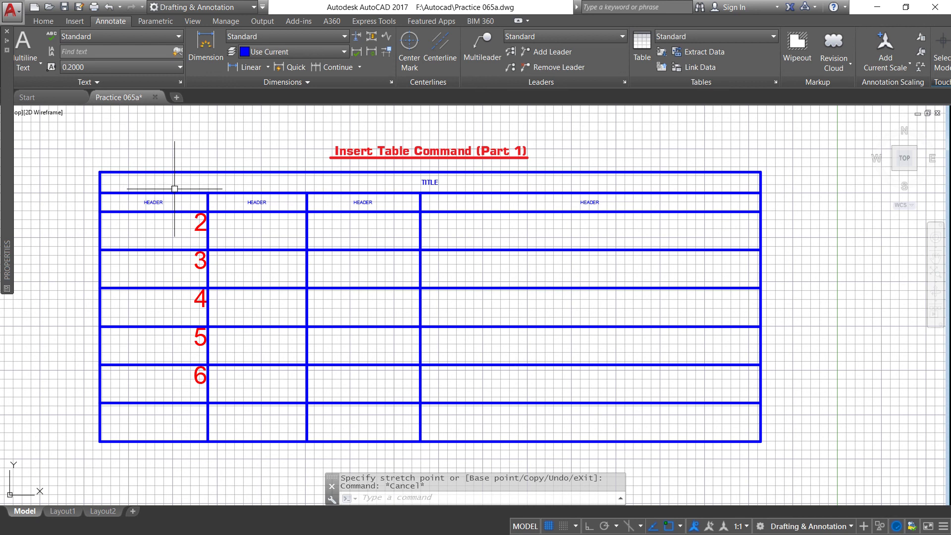
{"action": "scroll", "coordinate": [334, 163], "scroll_direction": "up", "scroll_amount": 2}
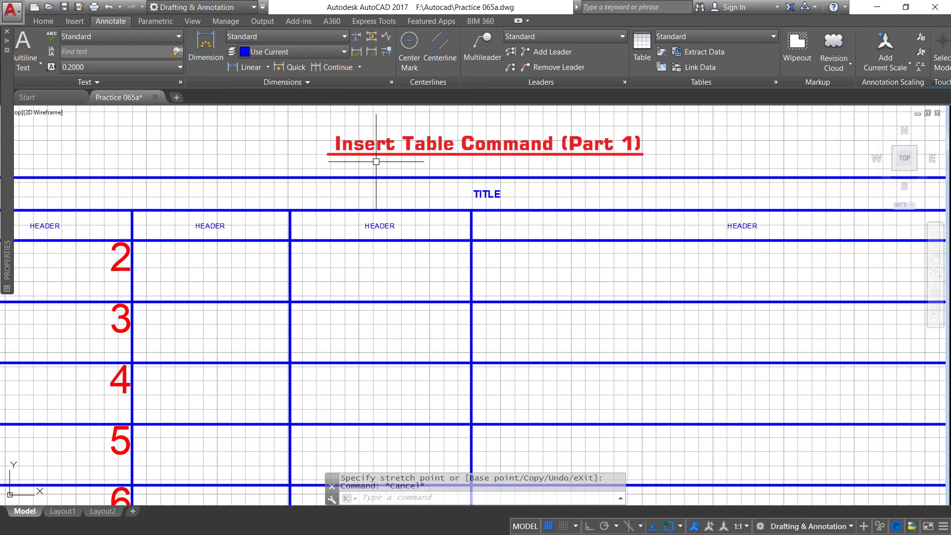
{"action": "scroll", "coordinate": [390, 172], "scroll_direction": "down", "scroll_amount": 2}
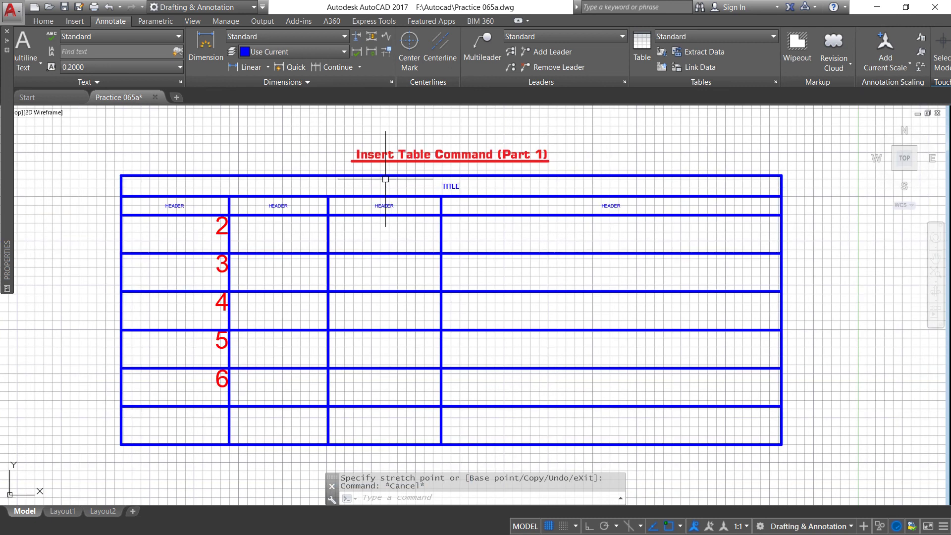
{"action": "left_click", "coordinate": [385, 176]}
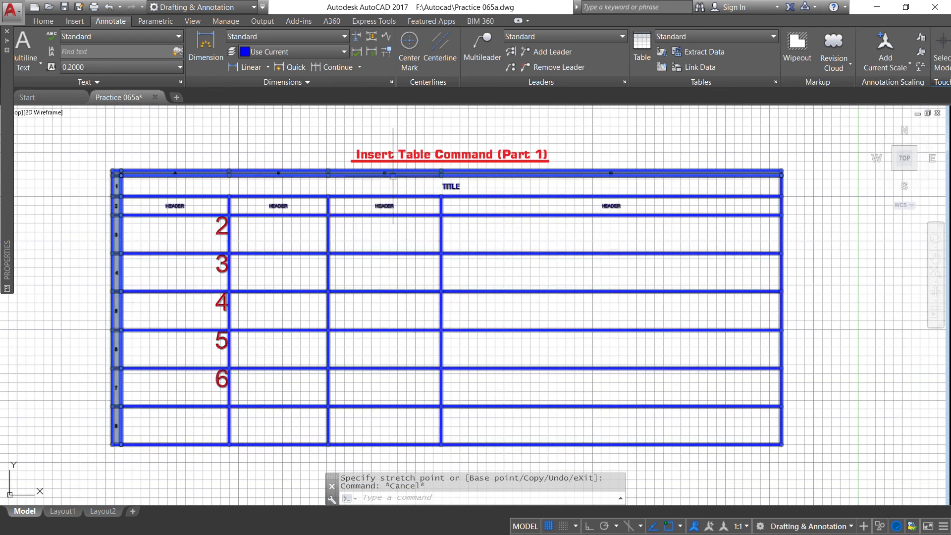
{"action": "key", "text": "Escape"}
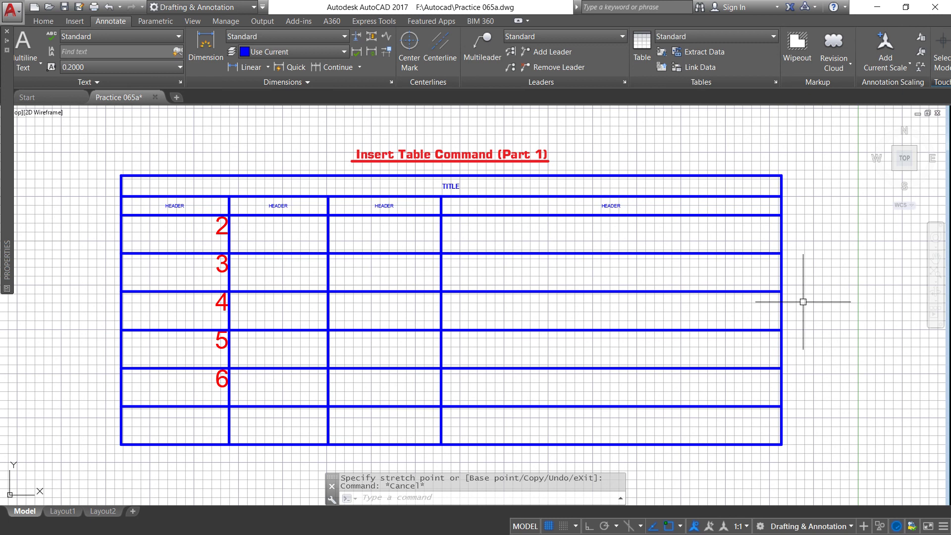